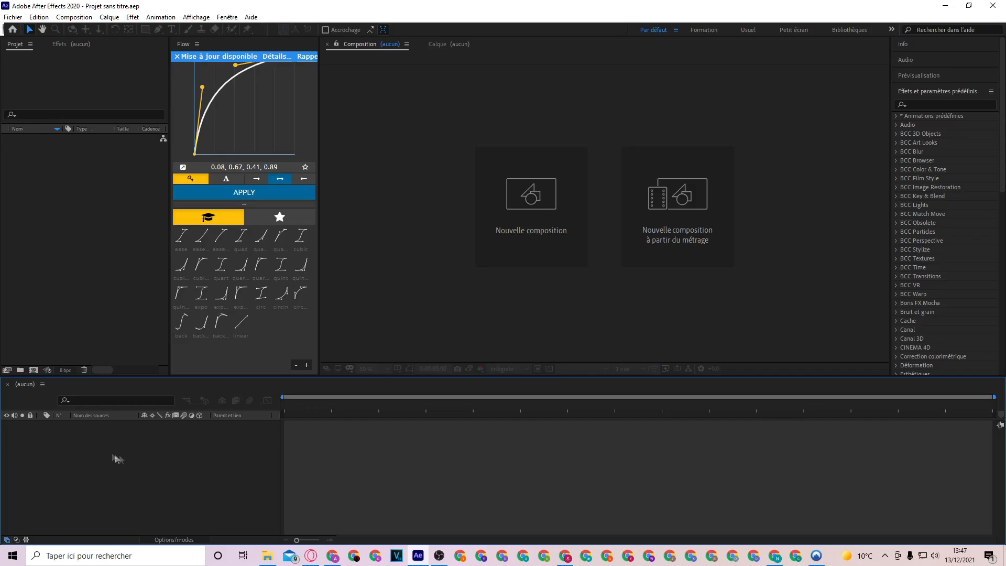
- Create a new 1920 x 1080 composition with a duration of 0;00;10;28 and a frame rate of 29,97
{"action": "left_click", "coordinate": [33, 370]}
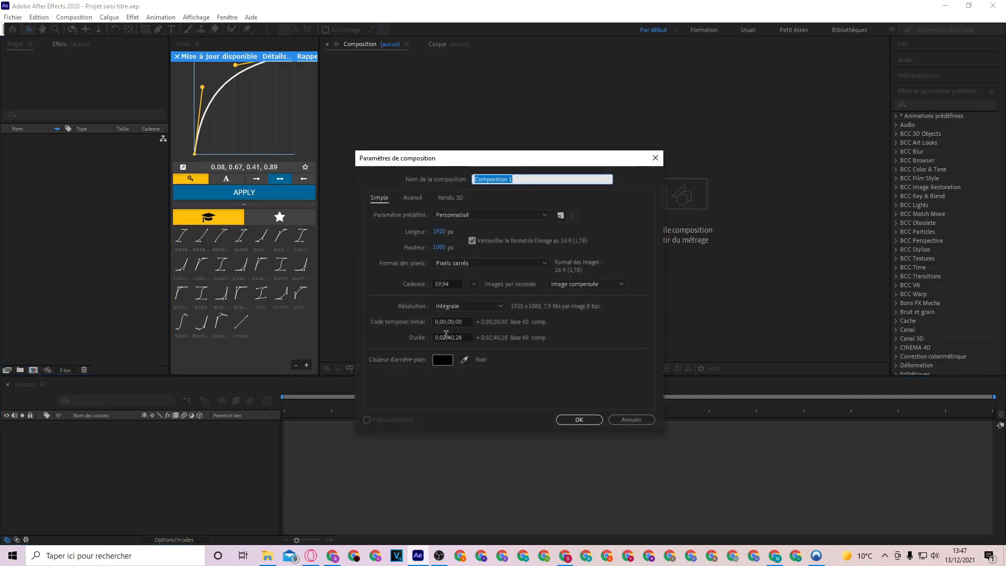
{"action": "left_click", "coordinate": [446, 336]}
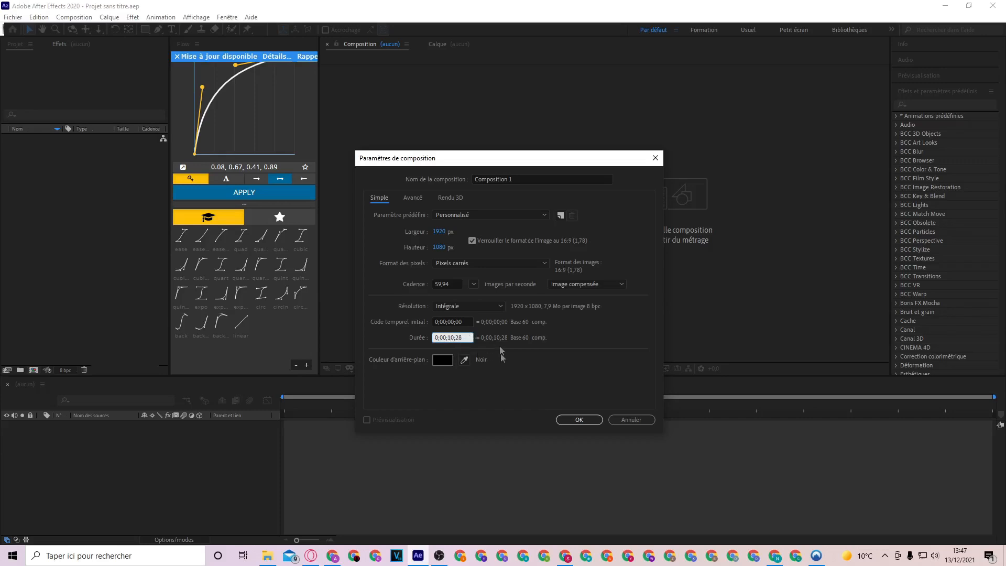
{"action": "left_click", "coordinate": [441, 283]}
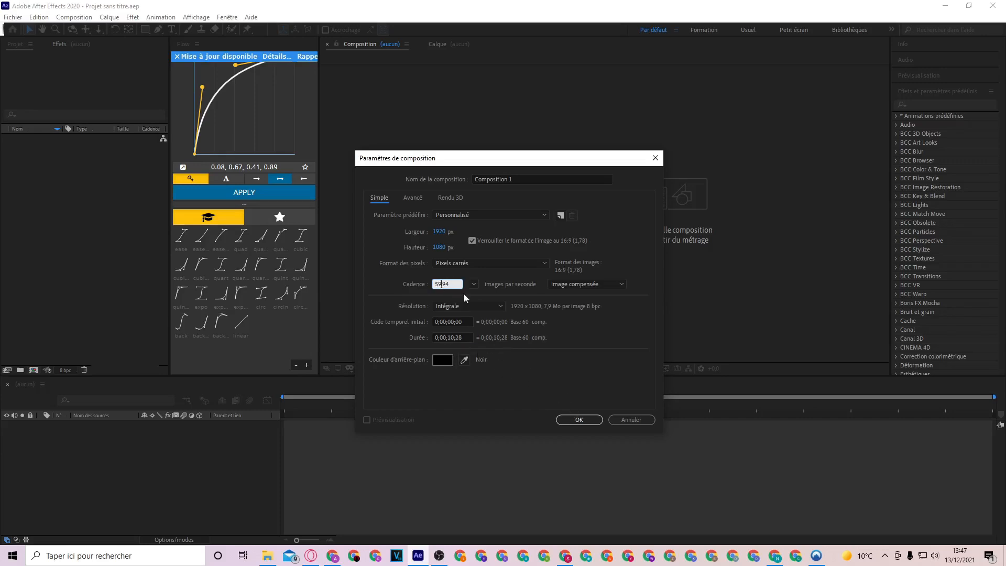
{"action": "left_click", "coordinate": [474, 284]}
{"action": "left_click", "coordinate": [494, 360]}
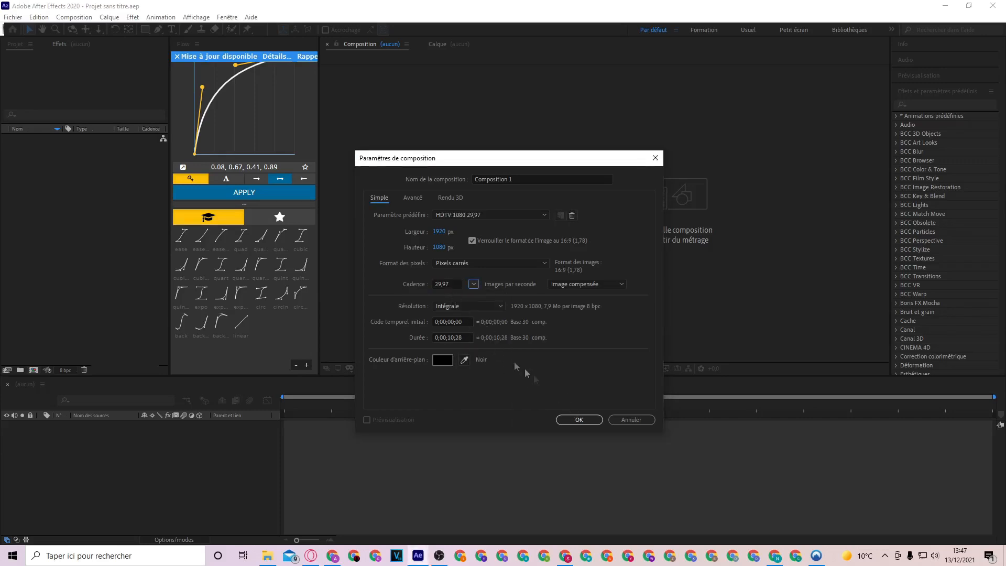
{"action": "left_click", "coordinate": [579, 419]}
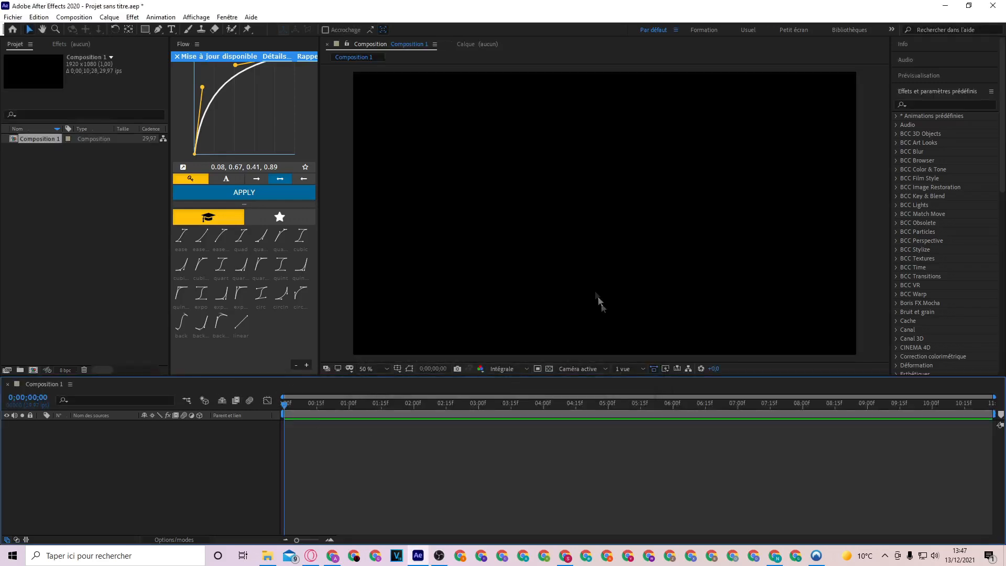
- Add a black solid layer of 1920 x 1080 px to the composition
{"action": "right_click", "coordinate": [331, 334]}
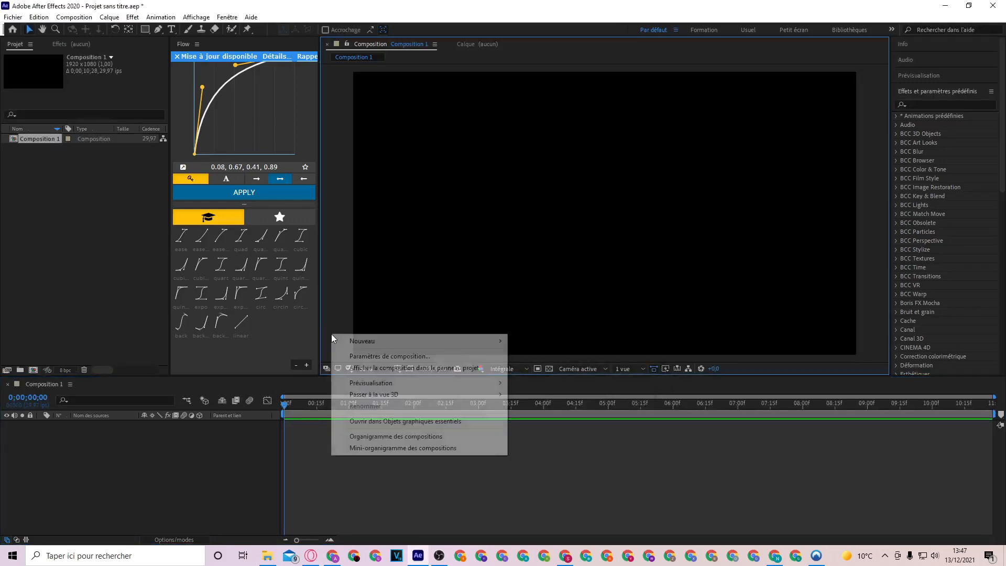
{"action": "mouse_move", "coordinate": [409, 345]}
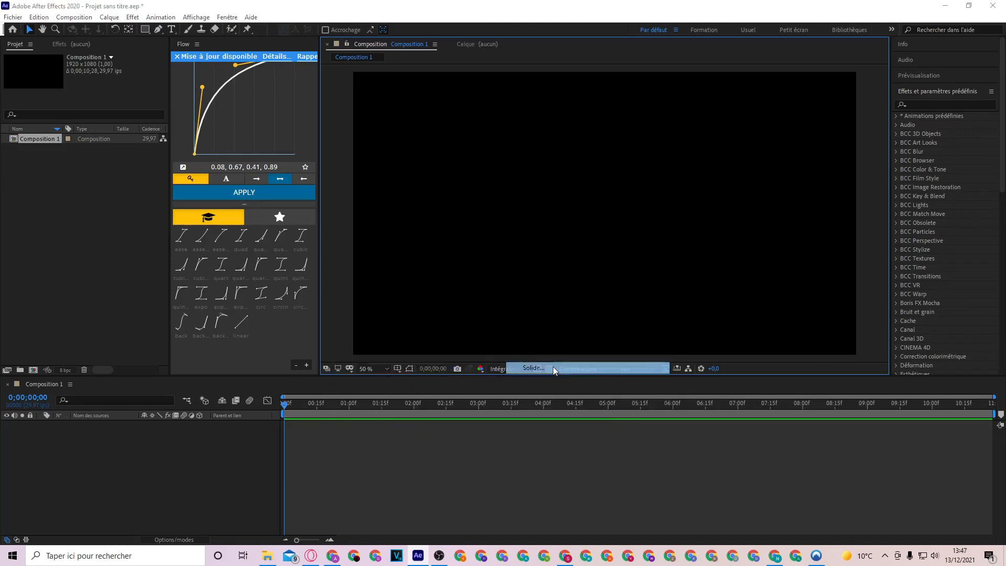
{"action": "left_click", "coordinate": [552, 367]}
{"action": "left_click", "coordinate": [383, 341]}
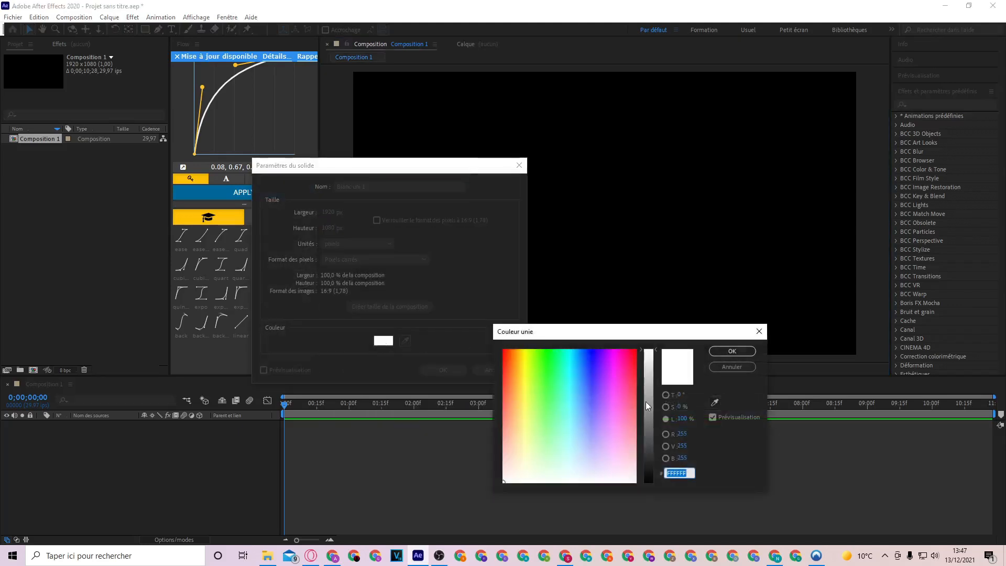
{"action": "left_click_drag", "start_coordinate": [648, 406], "coordinate": [654, 483]}
{"action": "left_click", "coordinate": [732, 351]}
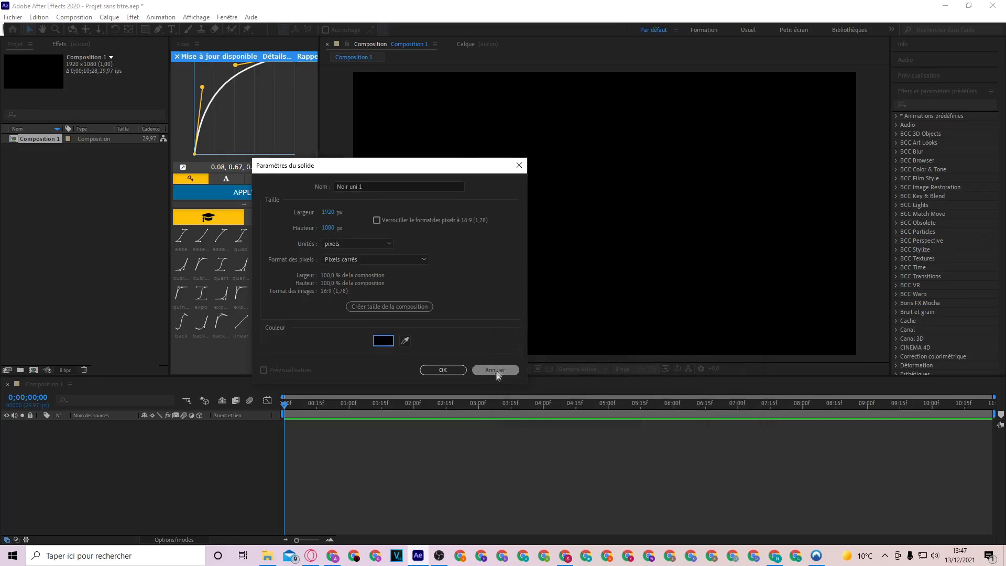
{"action": "left_click", "coordinate": [455, 369]}
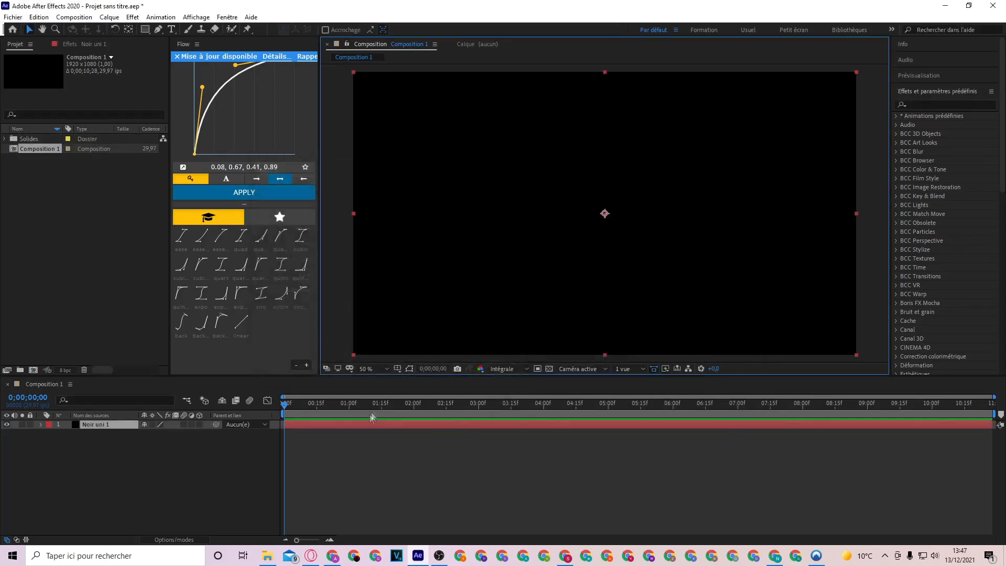
- Add a white 1920 x 1080 px solid above the black one and hide its layer
{"action": "right_click", "coordinate": [338, 327]}
{"action": "mouse_move", "coordinate": [438, 336]}
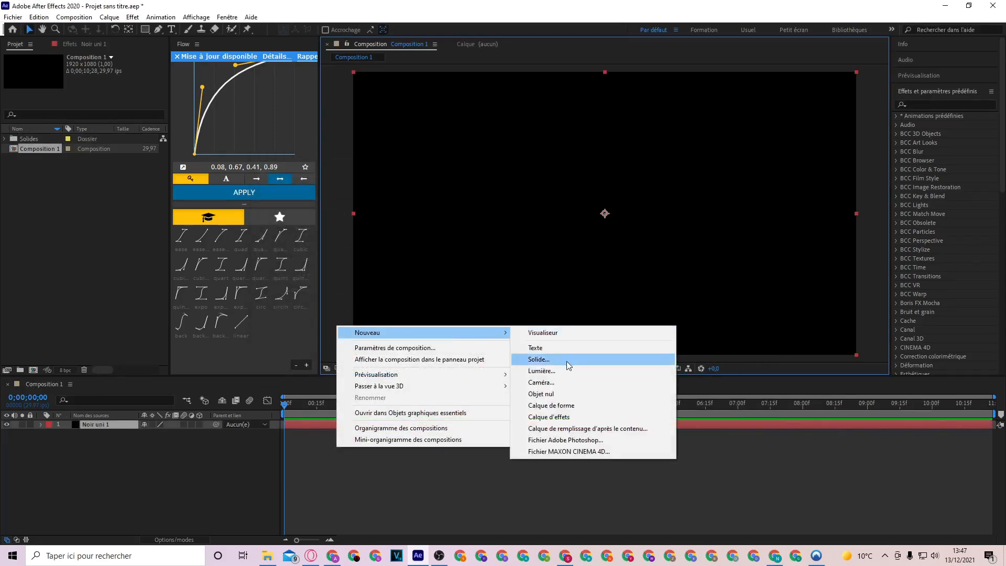
{"action": "left_click", "coordinate": [567, 364]}
{"action": "left_click", "coordinate": [383, 340]}
{"action": "left_click_drag", "start_coordinate": [640, 409], "coordinate": [645, 345]}
{"action": "left_click", "coordinate": [732, 351]}
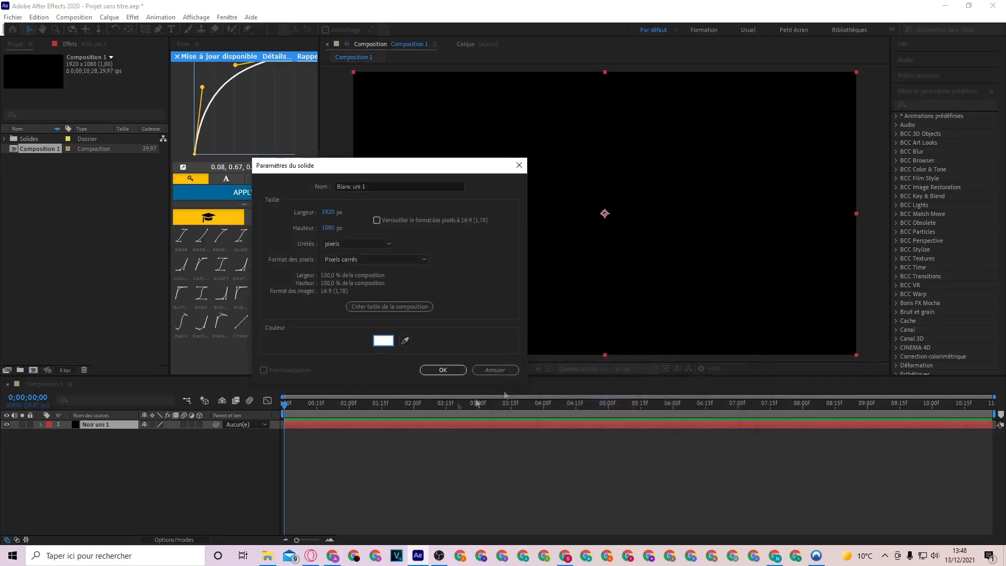
{"action": "left_click", "coordinate": [443, 369]}
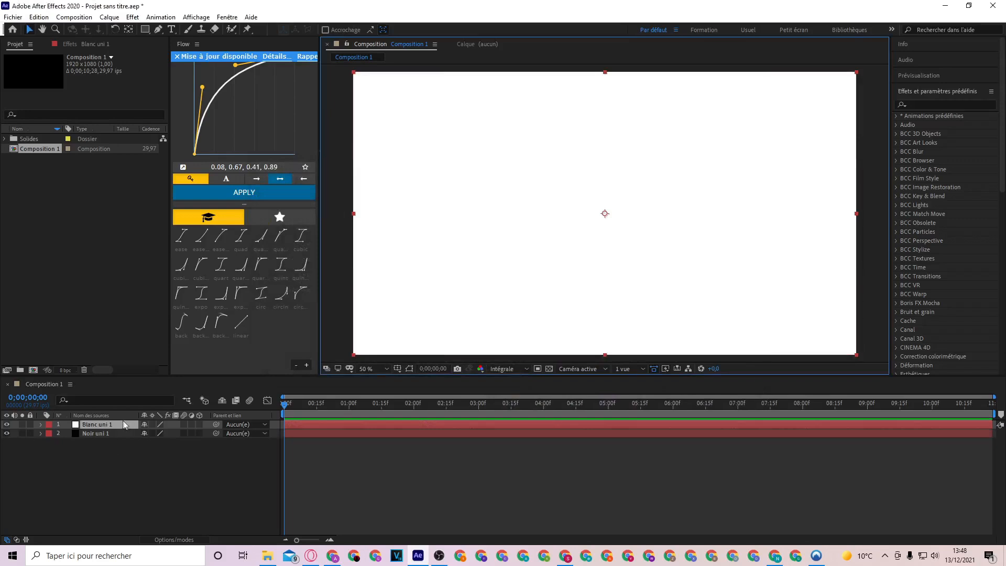
{"action": "left_click", "coordinate": [7, 425]}
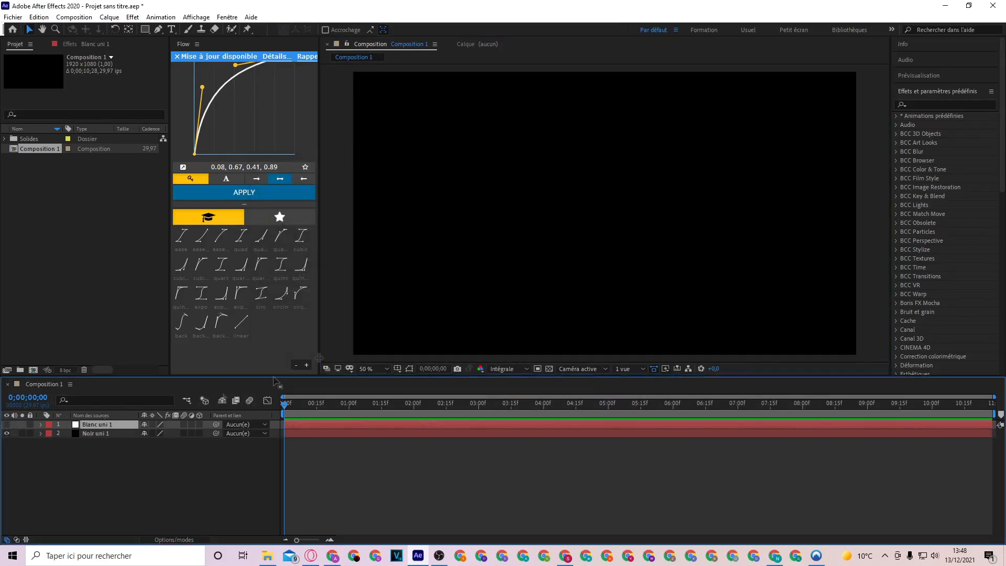
- Find the Gamme des dégradés effect and apply it to the black solid
{"action": "left_click", "coordinate": [403, 433]}
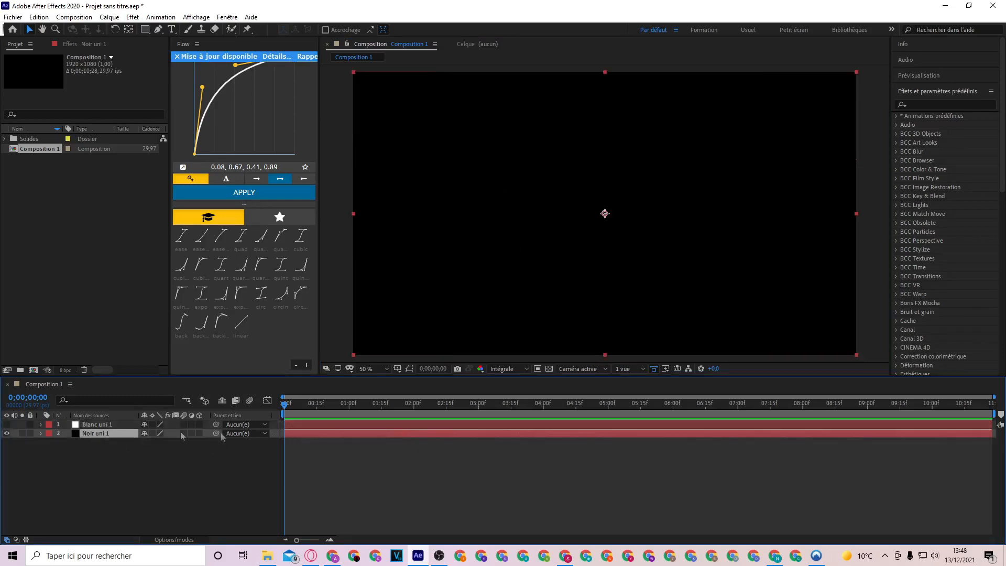
{"action": "left_click", "coordinate": [935, 107]}
{"action": "left_click", "coordinate": [933, 106]}
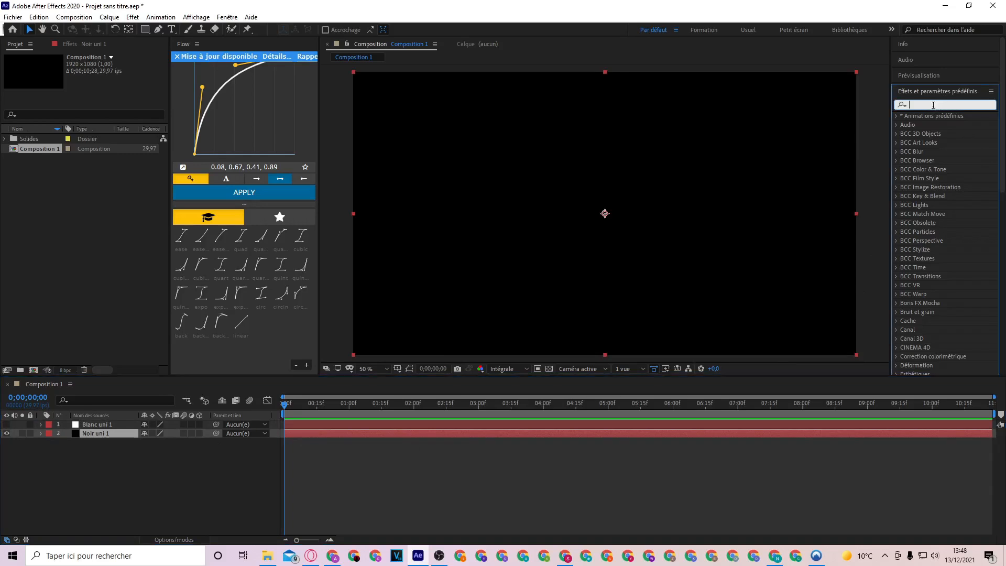
{"action": "type", "text": "gamme"}
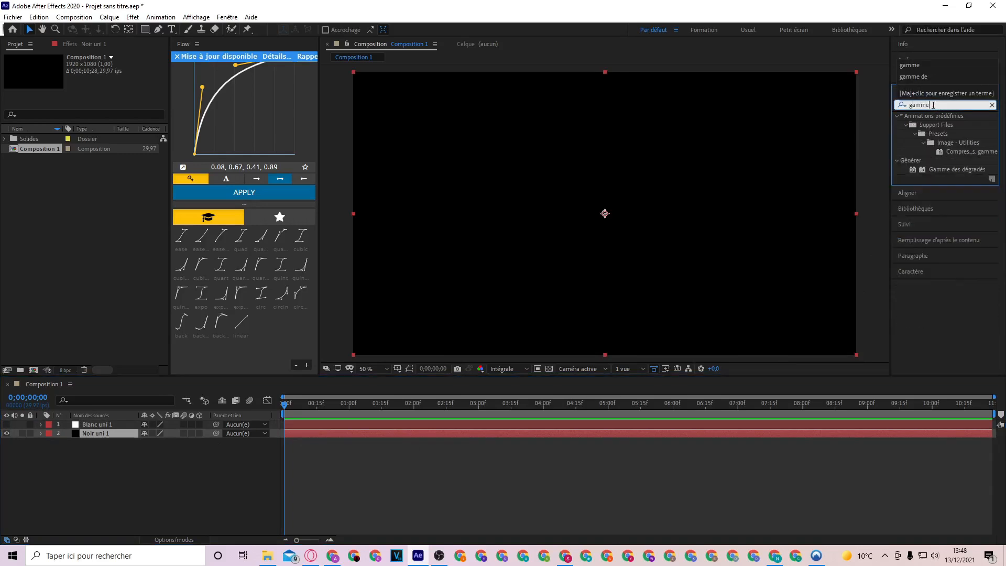
{"action": "left_click_drag", "start_coordinate": [966, 124], "coordinate": [516, 430]}
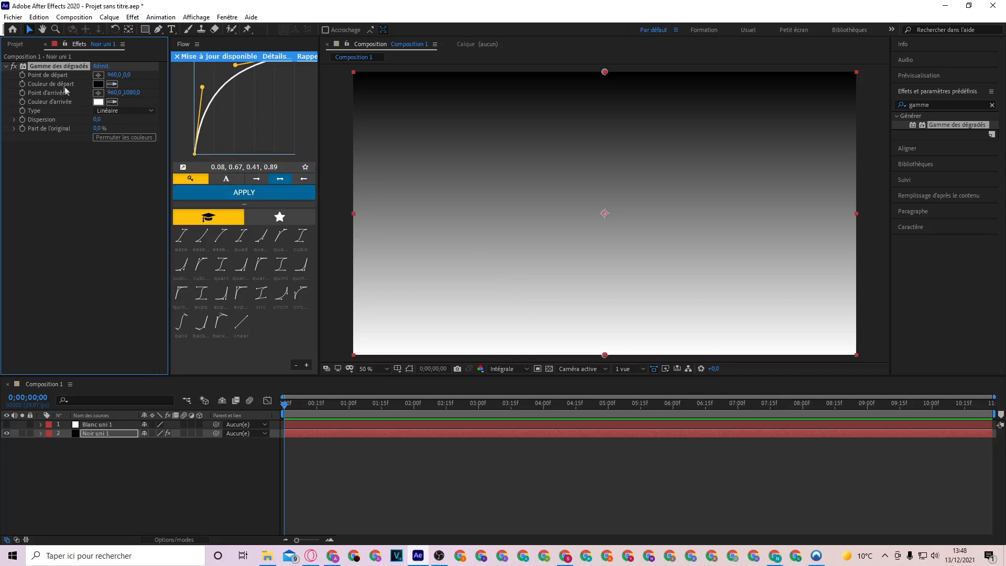
- Set the gradient's start colour to dark purple (370070)
{"action": "left_click", "coordinate": [99, 85]}
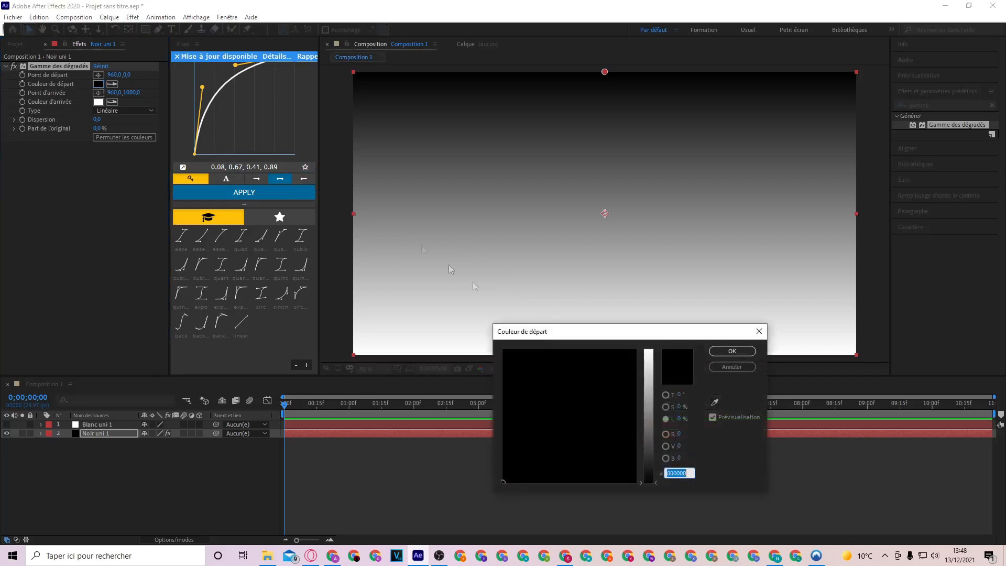
{"action": "left_click_drag", "start_coordinate": [648, 444], "coordinate": [650, 407]}
{"action": "left_click_drag", "start_coordinate": [611, 365], "coordinate": [602, 340]}
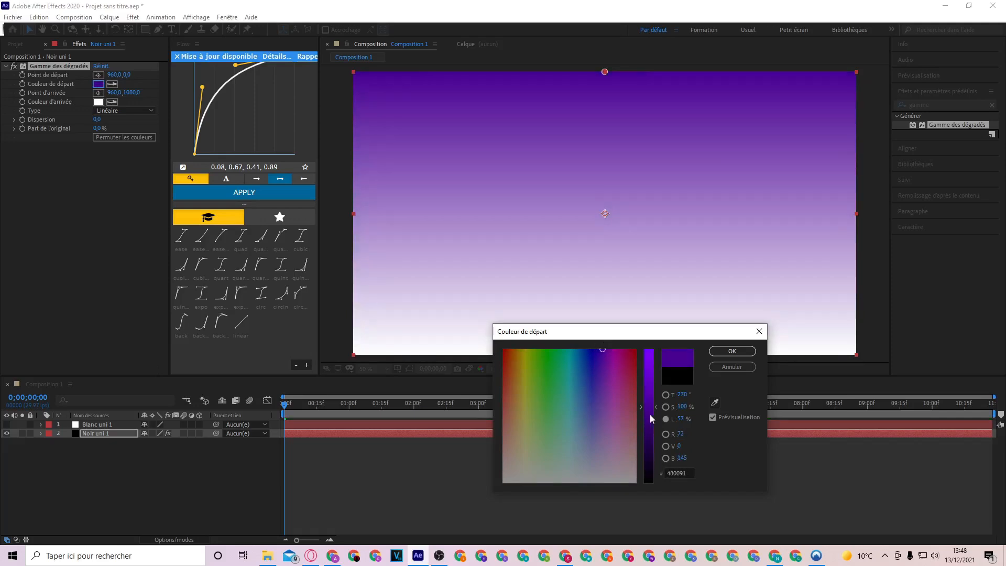
{"action": "left_click_drag", "start_coordinate": [651, 406], "coordinate": [652, 423]}
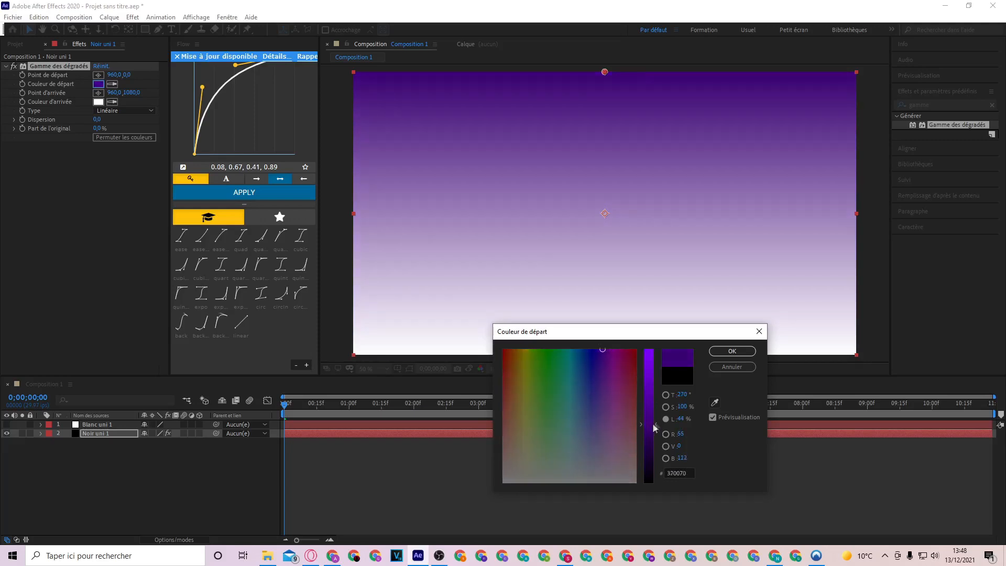
{"action": "left_click", "coordinate": [732, 351]}
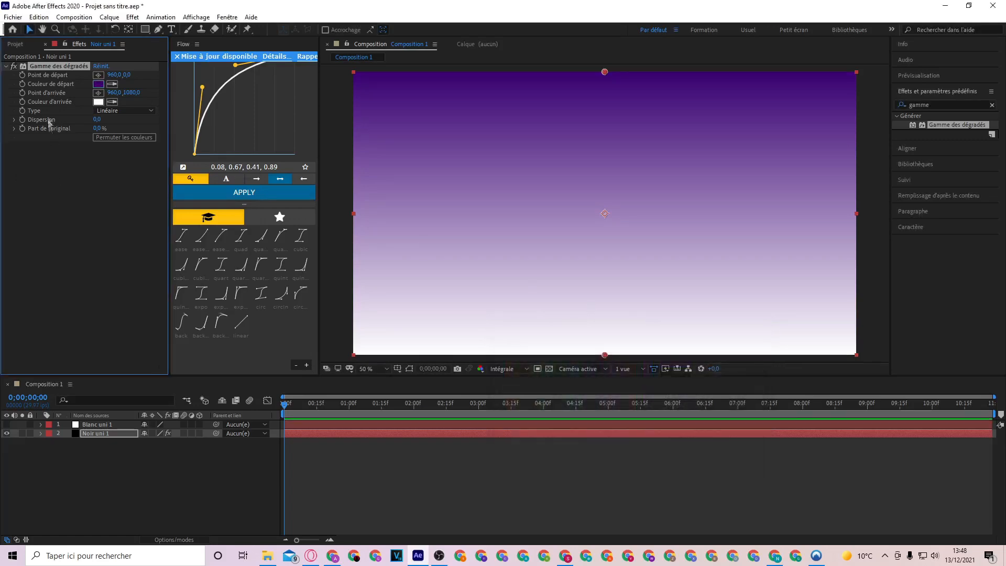
- Set the gradient's end colour to black (000000)
{"action": "left_click", "coordinate": [98, 101]}
{"action": "left_click_drag", "start_coordinate": [649, 350], "coordinate": [651, 507]}
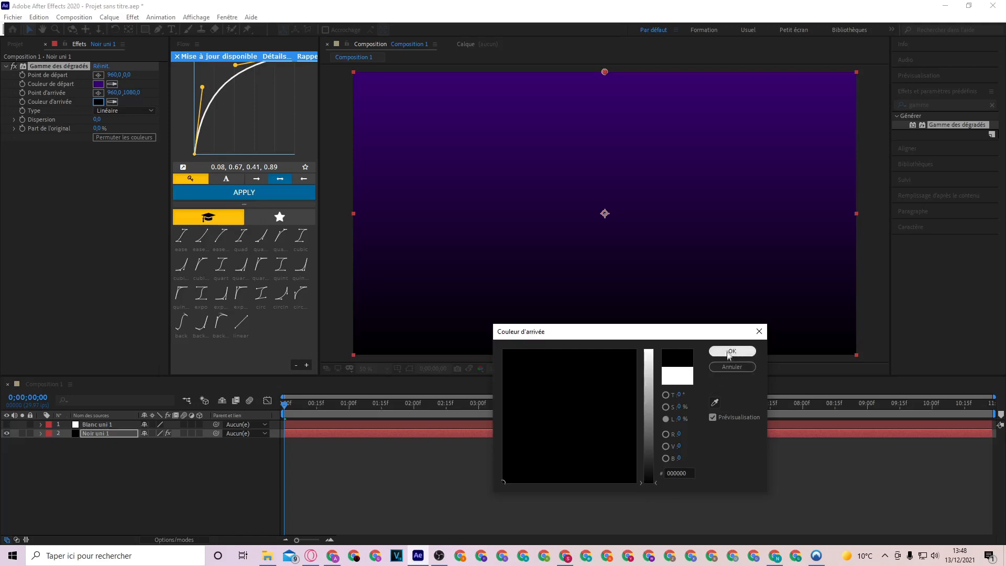
{"action": "left_click", "coordinate": [731, 351]}
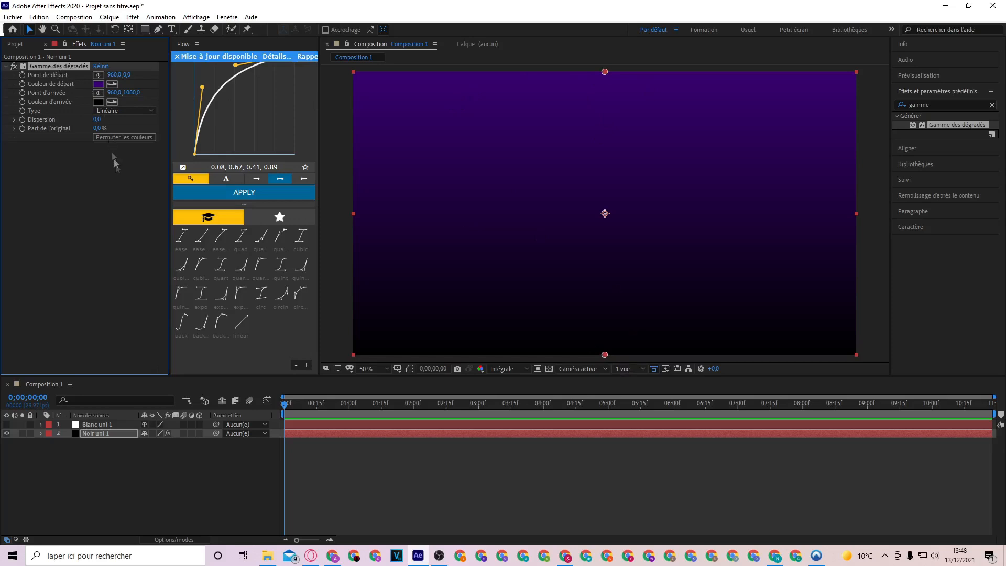
- Move the gradient's start point to the centre of the composition, at about 958, 540
{"action": "left_click", "coordinate": [99, 238]}
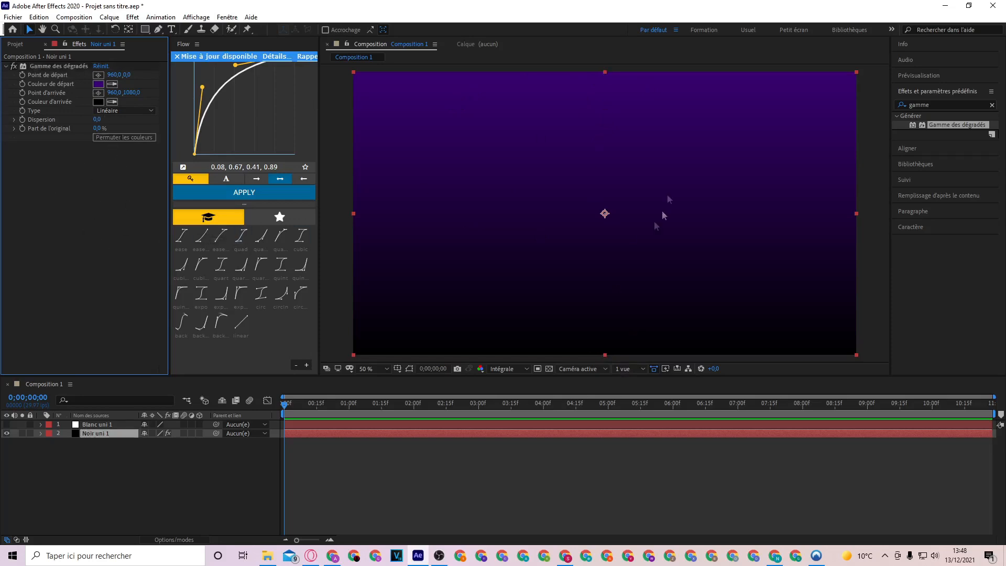
{"action": "left_click", "coordinate": [50, 65]}
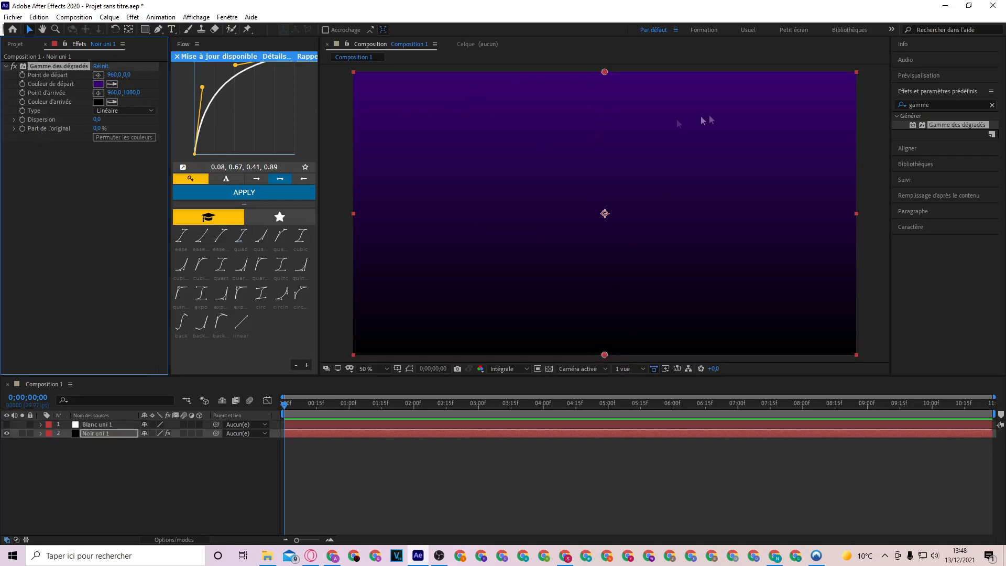
{"action": "left_click_drag", "start_coordinate": [605, 73], "coordinate": [604, 214]}
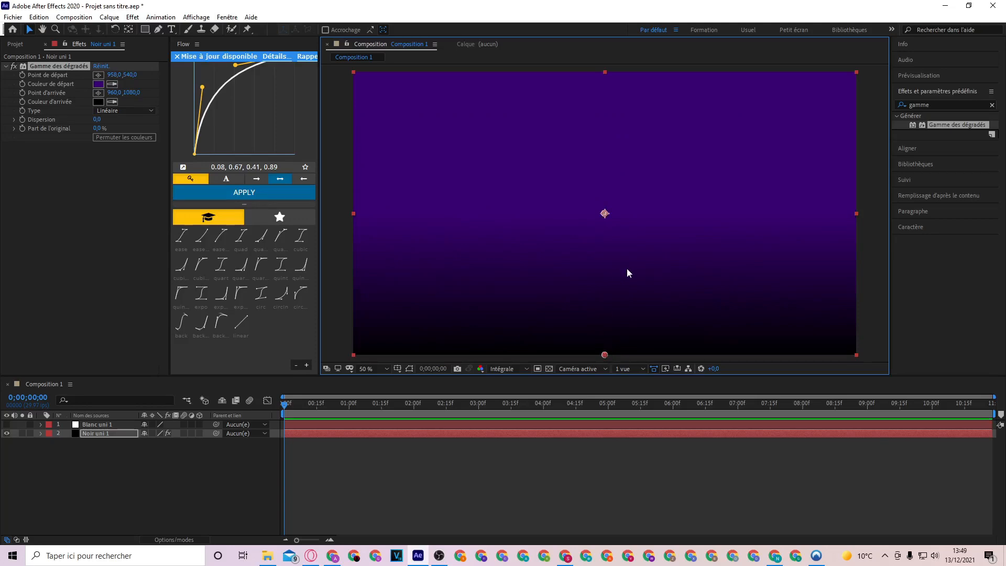
- Move the gradient's end point below the frame to about 964, 1704
{"action": "key", "text": "comma"}
{"action": "key", "text": "comma"}
{"action": "left_click_drag", "start_coordinate": [602, 287], "coordinate": [602, 302]}
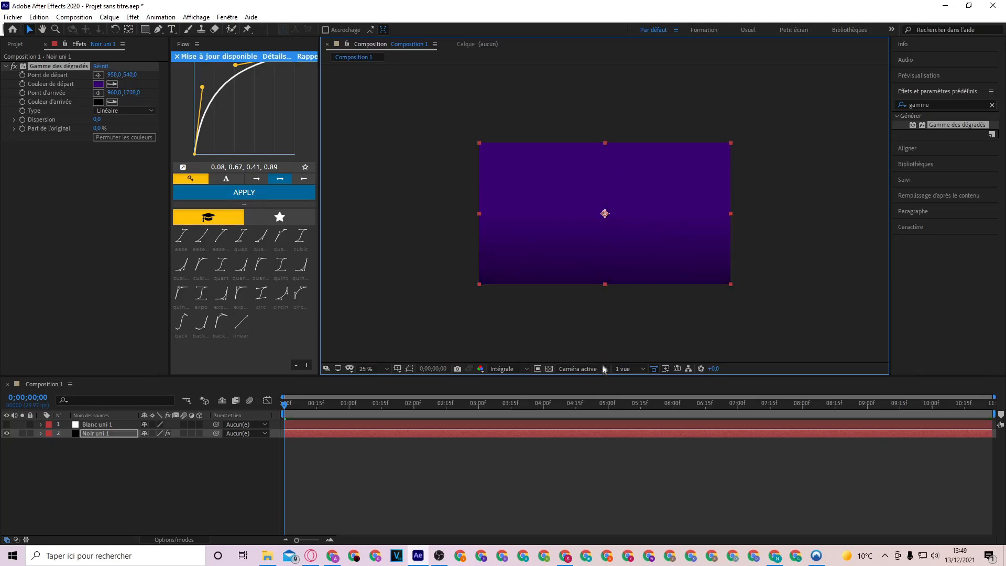
{"action": "left_click_drag", "start_coordinate": [603, 360], "coordinate": [602, 362]}
{"action": "key", "text": "comma"}
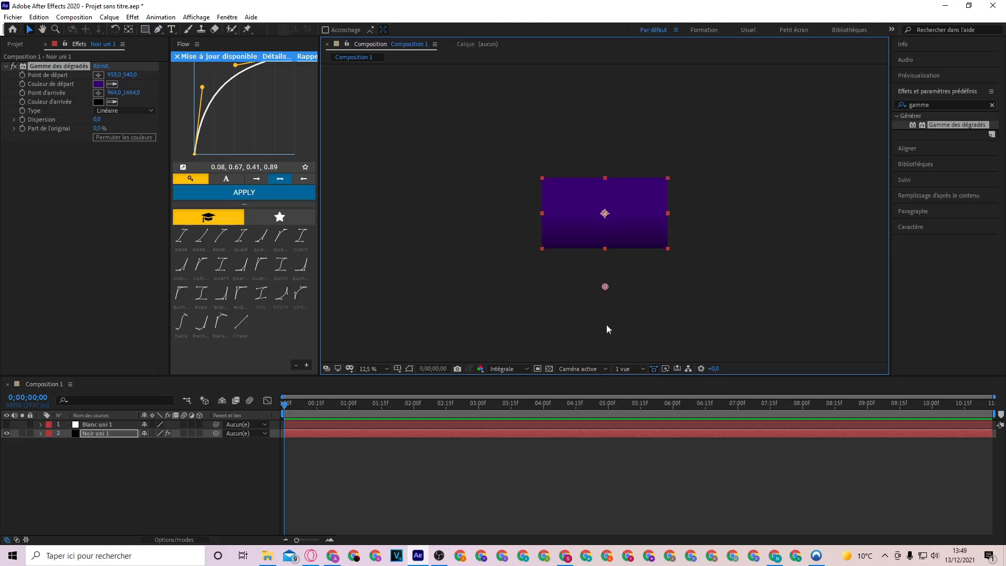
{"action": "left_click_drag", "start_coordinate": [605, 287], "coordinate": [605, 290]}
{"action": "key", "text": "period"}
{"action": "key", "text": "period"}
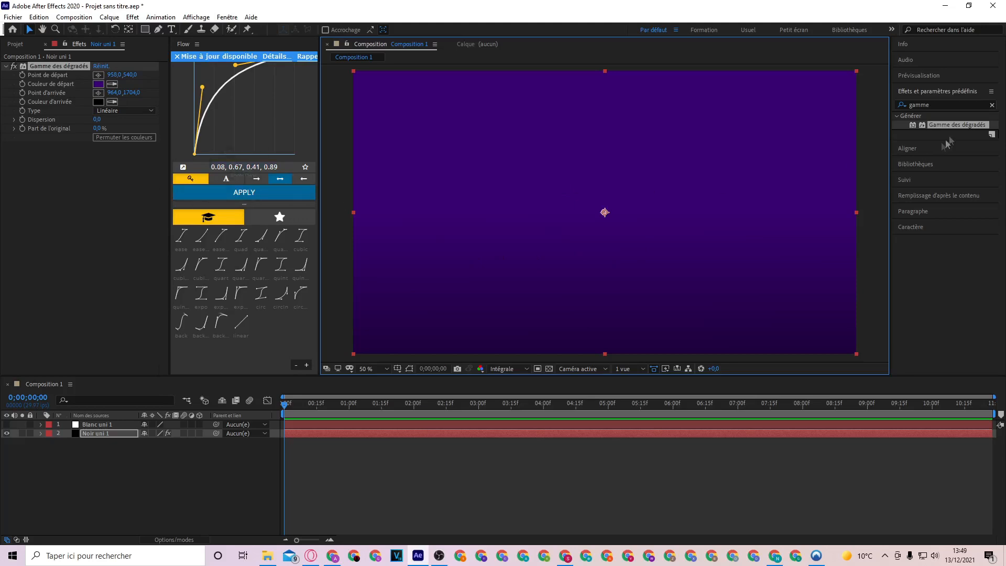
- Search the effects for "cc star b" and apply CC Star Burst to the white solid
{"action": "left_click", "coordinate": [991, 104]}
{"action": "type", "text": "cc star b"}
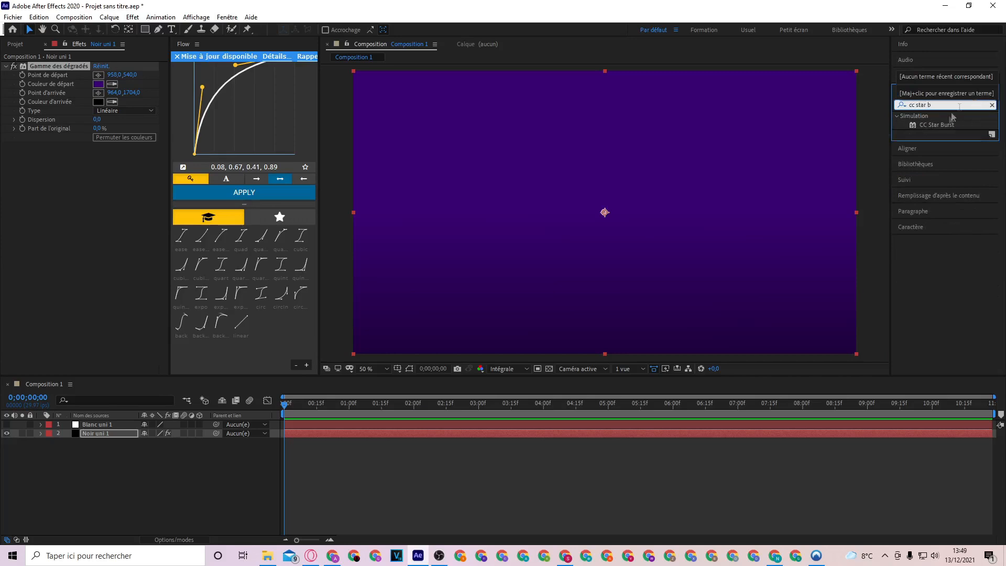
{"action": "left_click_drag", "start_coordinate": [953, 127], "coordinate": [370, 426]}
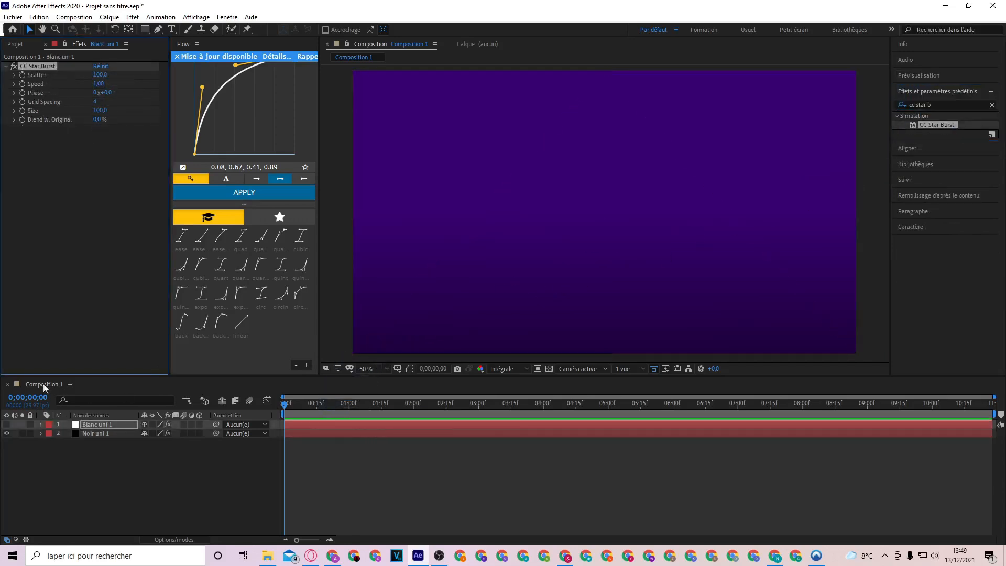
- Make the white solid's layer visible and compare it with CC Star Burst switched off and on again
{"action": "left_click", "coordinate": [7, 425]}
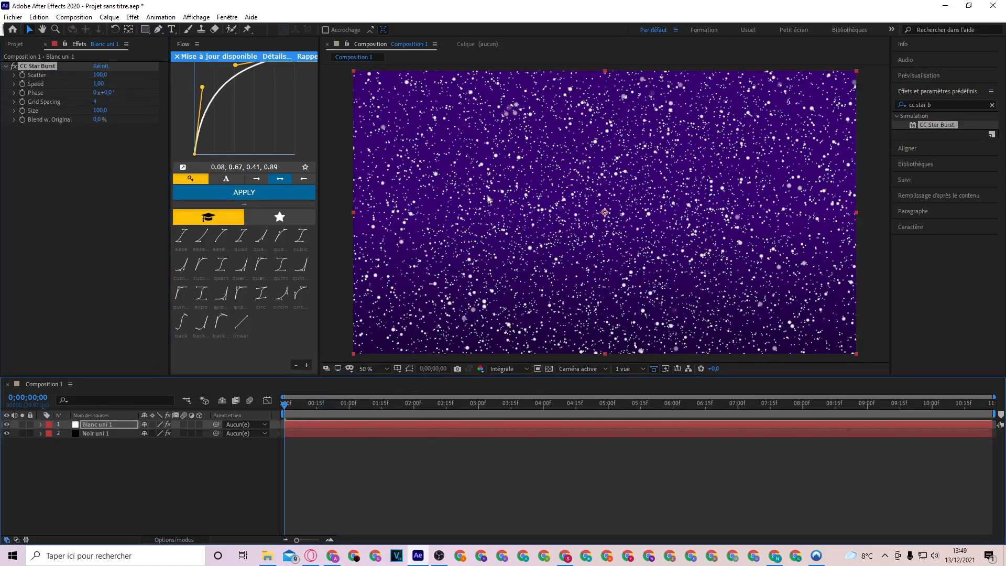
{"action": "left_click", "coordinate": [14, 67]}
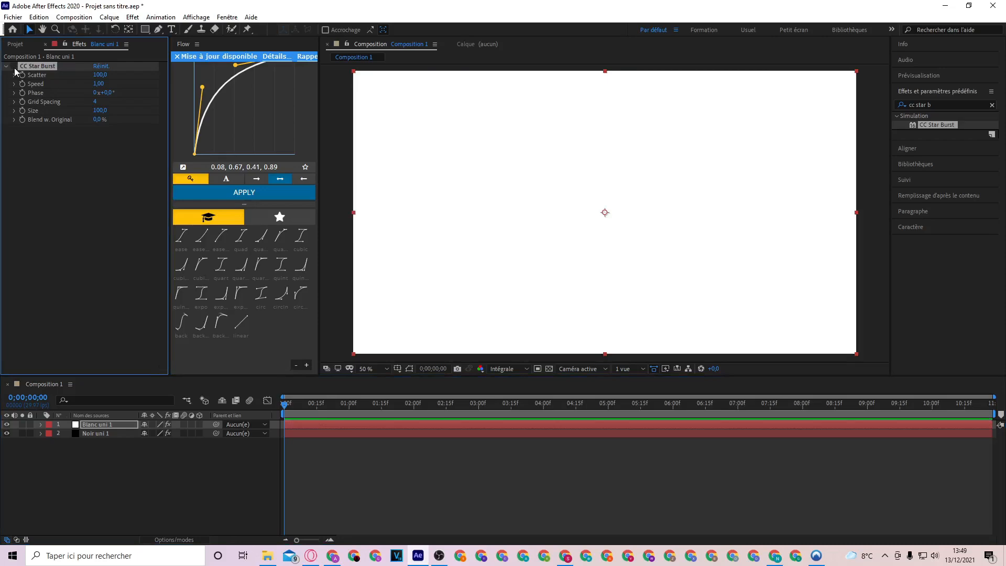
{"action": "left_click", "coordinate": [15, 68]}
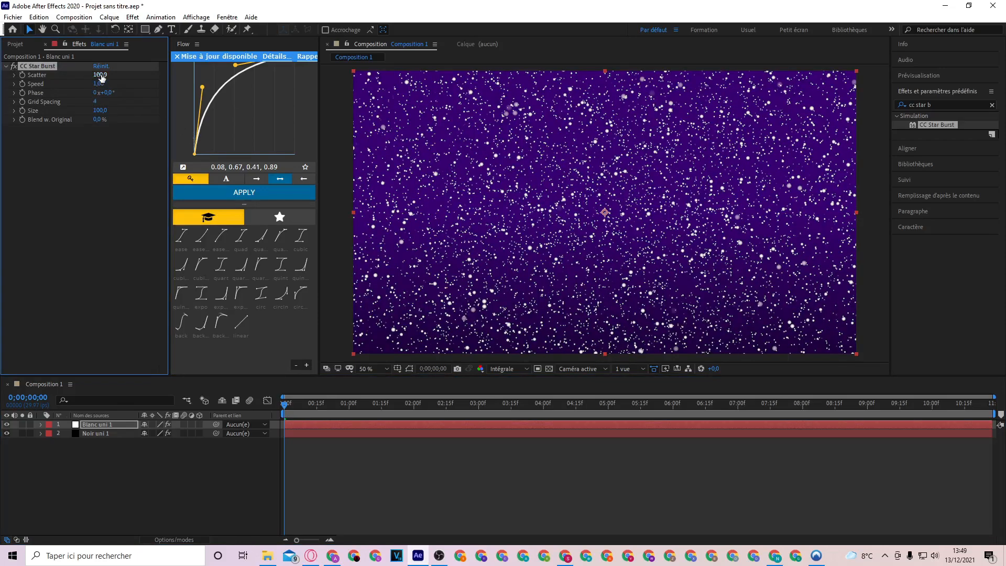
- Set CC Star Burst's Scatter to 140, Speed to 0.70, Grid Spacing to 26 and Size to 20 on the white solid
{"action": "left_click", "coordinate": [100, 75]}
{"action": "type", "text": "140"}
{"action": "key", "text": "Return"}
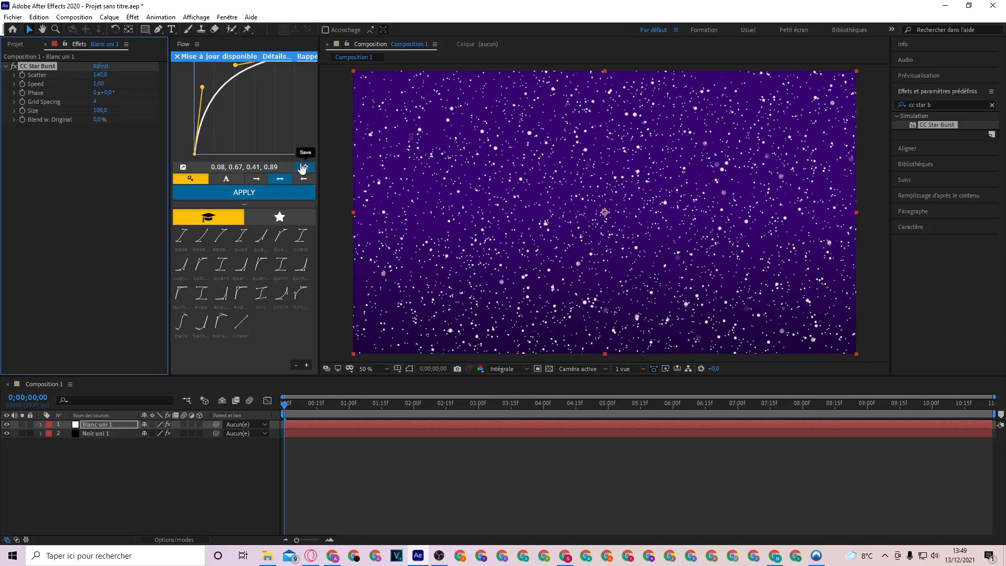
{"action": "left_click", "coordinate": [103, 84]}
{"action": "type", "text": "0.7"}
{"action": "key", "text": "Return"}
{"action": "type", "text": "26"}
{"action": "key", "text": "Return"}
{"action": "left_click", "coordinate": [100, 110]}
{"action": "type", "text": "20"}
{"action": "key", "text": "Return"}
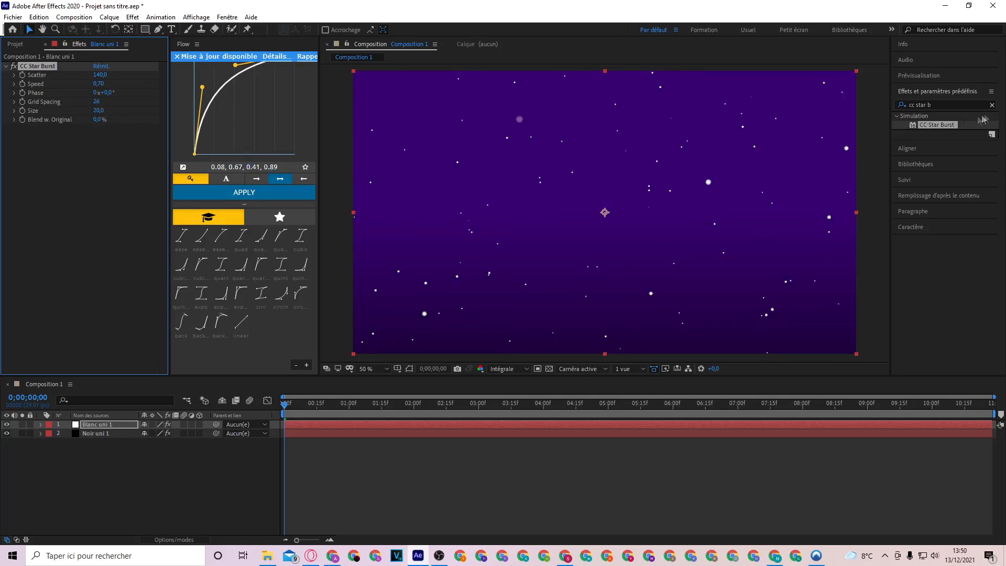
- Search the effects for "cc light" and apply CC Light Burst 2.5 to the white solid
{"action": "left_click", "coordinate": [992, 104]}
{"action": "type", "text": "cc light"}
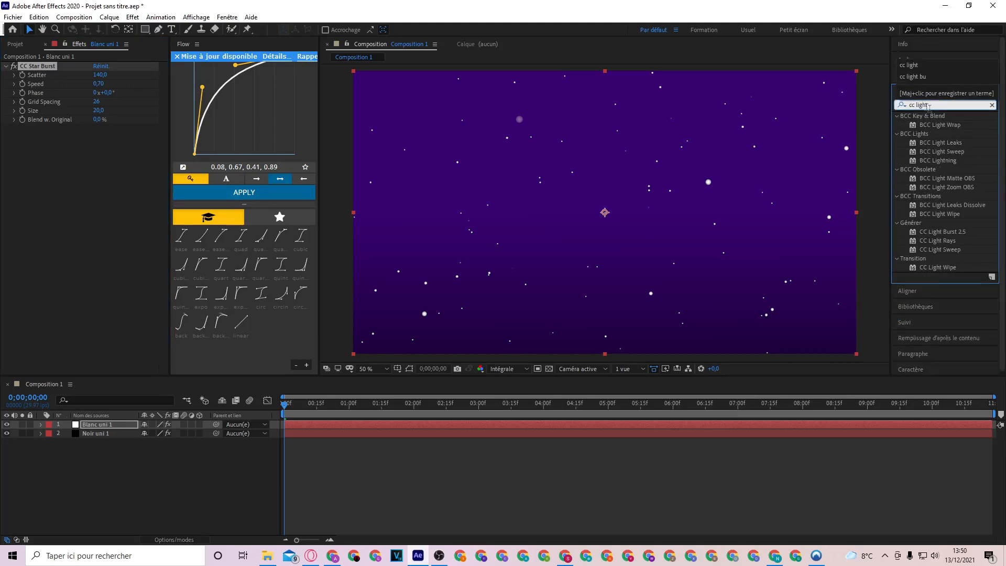
{"action": "left_click_drag", "start_coordinate": [952, 236], "coordinate": [81, 149]}
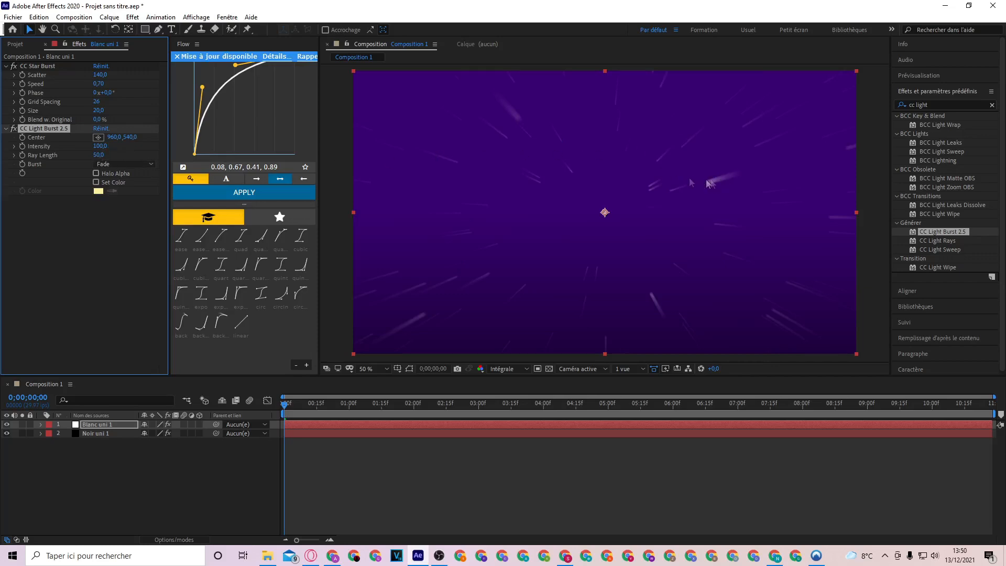
- Set CC Light Burst 2.5's Ray Length to -68 to stretch the stars into streaks
{"action": "left_click_drag", "start_coordinate": [97, 154], "coordinate": [47, 161]}
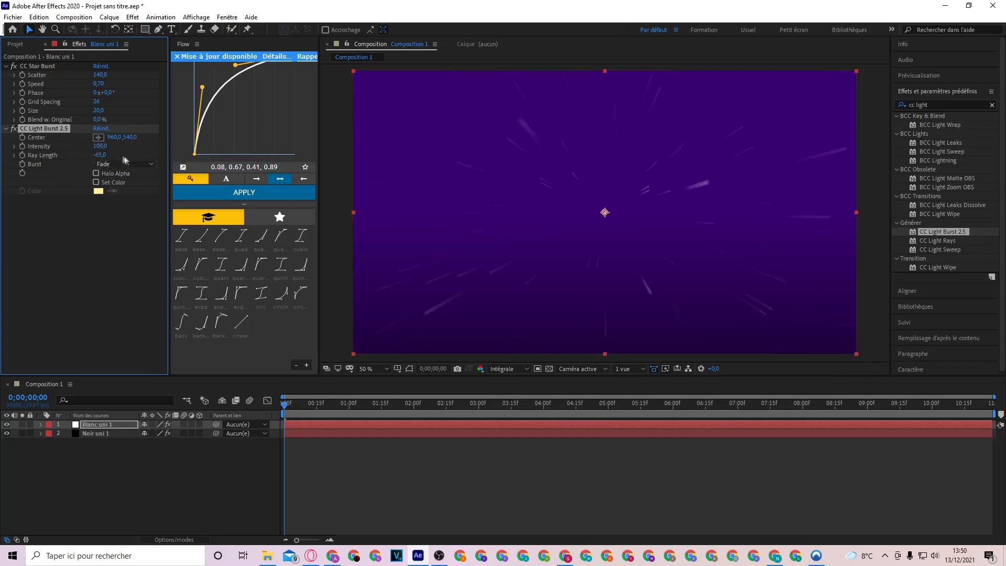
{"action": "left_click", "coordinate": [100, 155]}
{"action": "type", "text": "-70"}
{"action": "key", "text": "Return"}
{"action": "left_click_drag", "start_coordinate": [101, 156], "coordinate": [109, 157]}
- Enable Set Color in CC Light Burst 2.5 and choose cyan 00FCFF as the ray colour
{"action": "left_click", "coordinate": [96, 184]}
{"action": "left_click", "coordinate": [98, 191]}
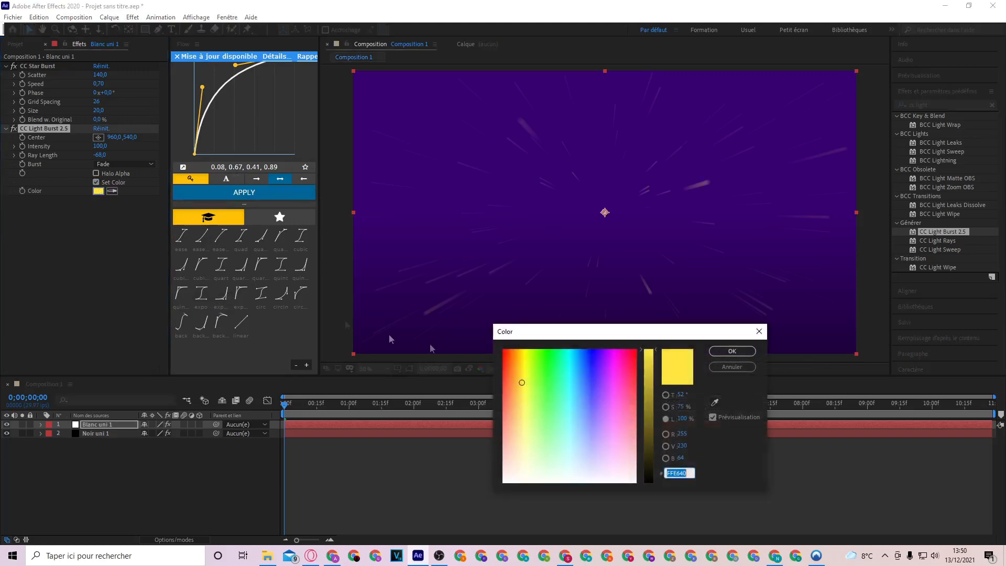
{"action": "left_click", "coordinate": [570, 349]}
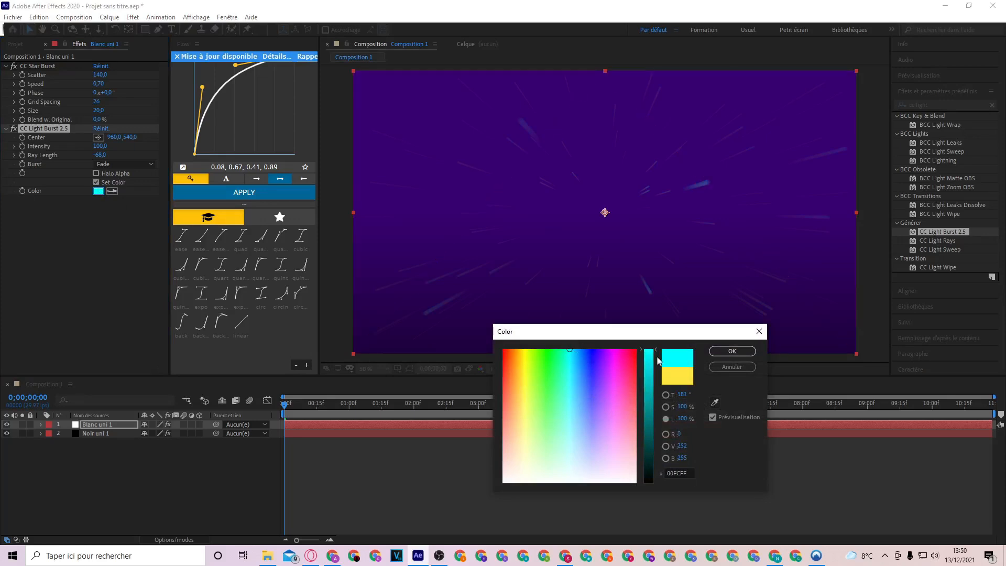
{"action": "left_click", "coordinate": [732, 351]}
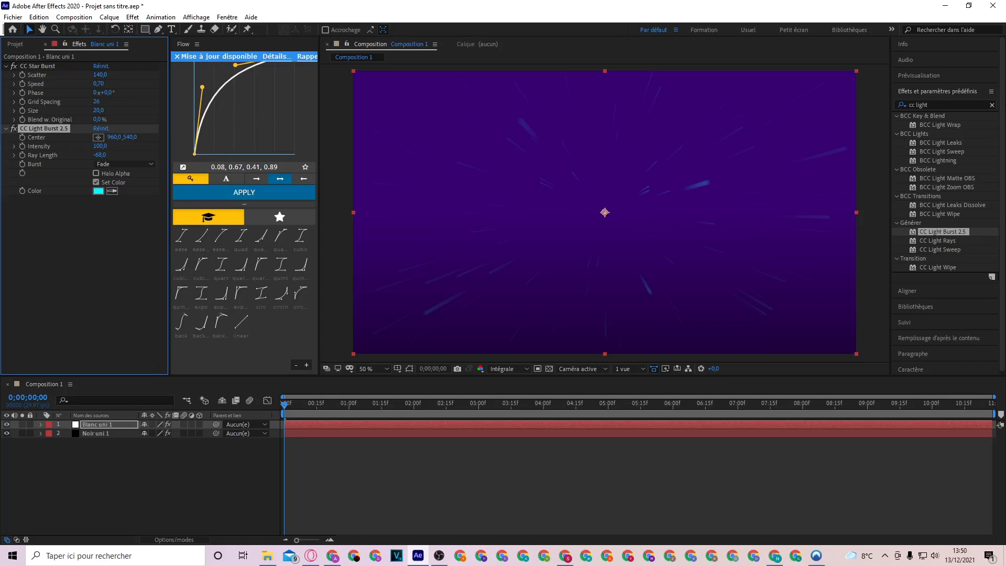
- Search the effects for "dilaté" and apply Dilaté-érodé répétitif to the white solid
{"action": "left_click", "coordinate": [991, 105]}
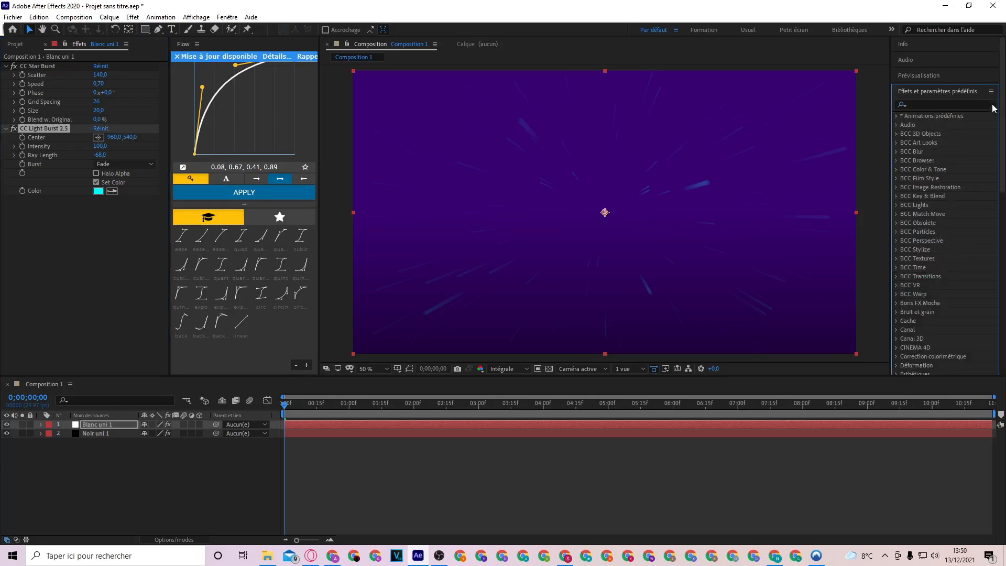
{"action": "left_click", "coordinate": [973, 103]}
{"action": "type", "text": "di"}
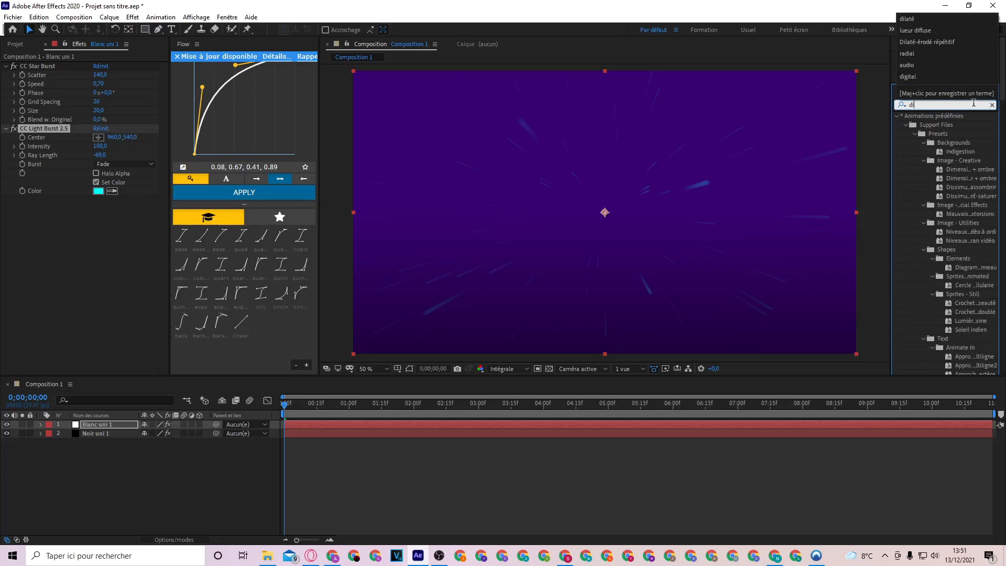
{"action": "type", "text": "laté"}
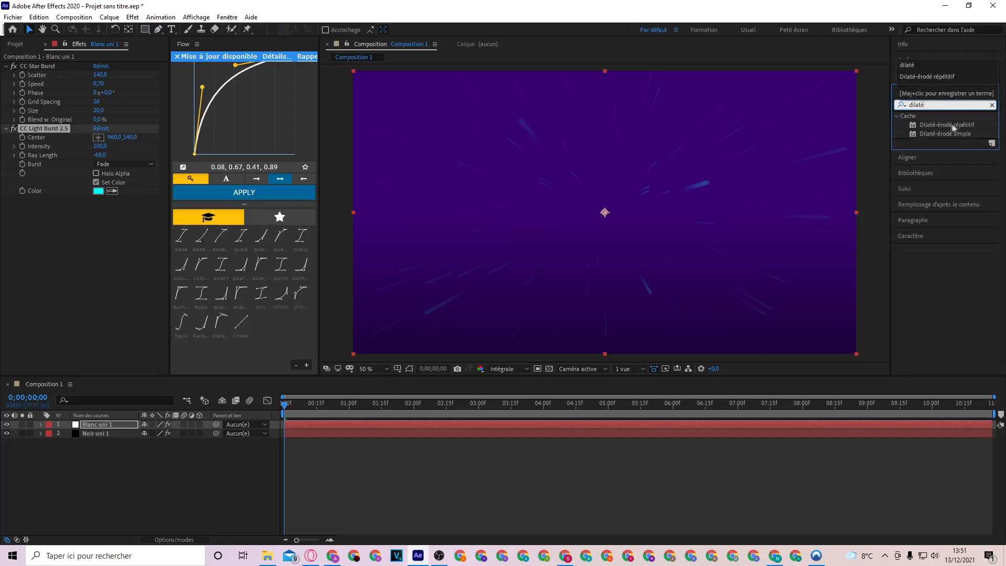
{"action": "left_click_drag", "start_coordinate": [964, 127], "coordinate": [471, 191]}
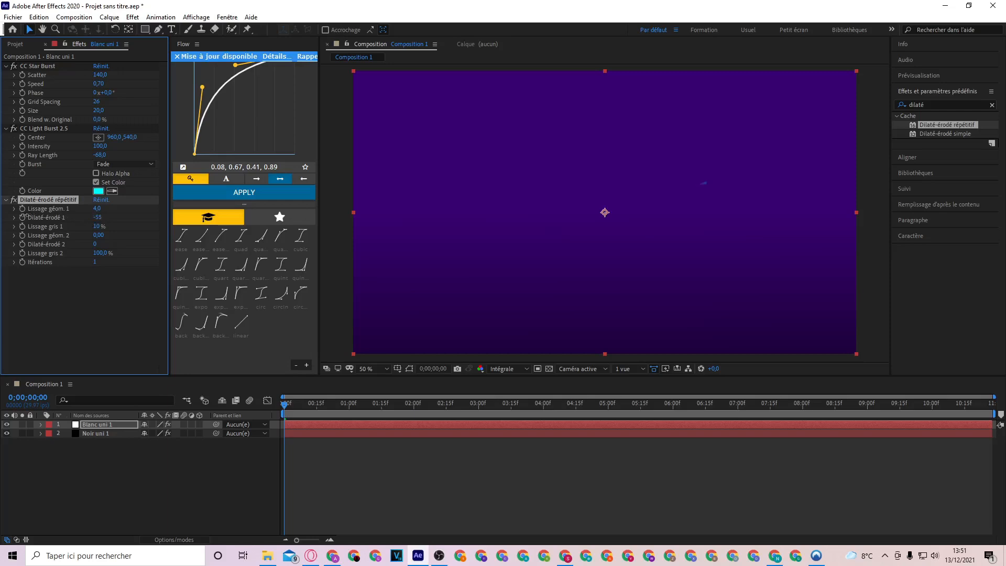
- Set the Dilaté-érodé 1 value to -127 to thicken the cyan streaks
{"action": "left_click_drag", "start_coordinate": [97, 217], "coordinate": [51, 218]}
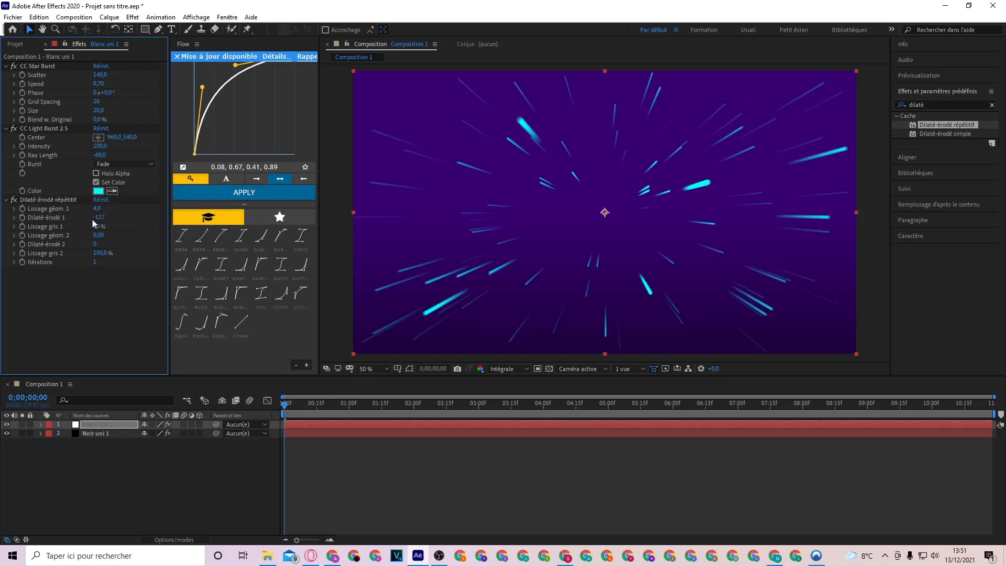
{"action": "mouse_move", "coordinate": [99, 217]}
{"action": "left_mouse_down"}
{"action": "mouse_move", "coordinate": [122, 217]}
{"action": "mouse_move", "coordinate": [78, 218]}
{"action": "mouse_move", "coordinate": [97, 218]}
{"action": "left_mouse_up"}
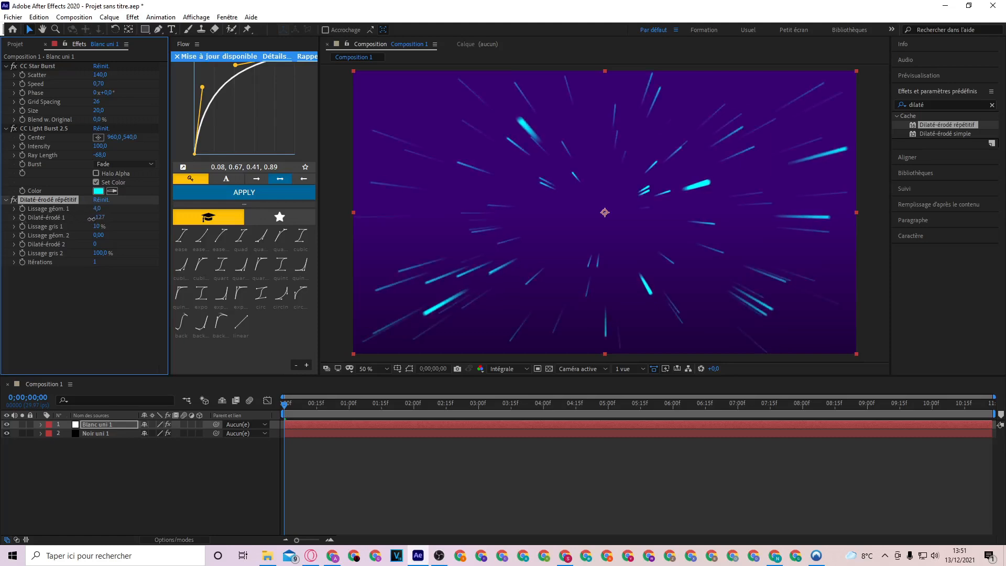
{"action": "left_click_drag", "start_coordinate": [100, 218], "coordinate": [99, 218]}
- Set Lissage géom. 1 to 0 in Dilaté-érodé répétitif and deselect the layer
{"action": "left_click", "coordinate": [96, 209]}
{"action": "type", "text": "4"}
{"action": "key", "text": "Escape"}
{"action": "left_click_drag", "start_coordinate": [22, 213], "coordinate": [53, 217]}
{"action": "left_click_drag", "start_coordinate": [97, 208], "coordinate": [48, 208]}
{"action": "left_click", "coordinate": [336, 471]}
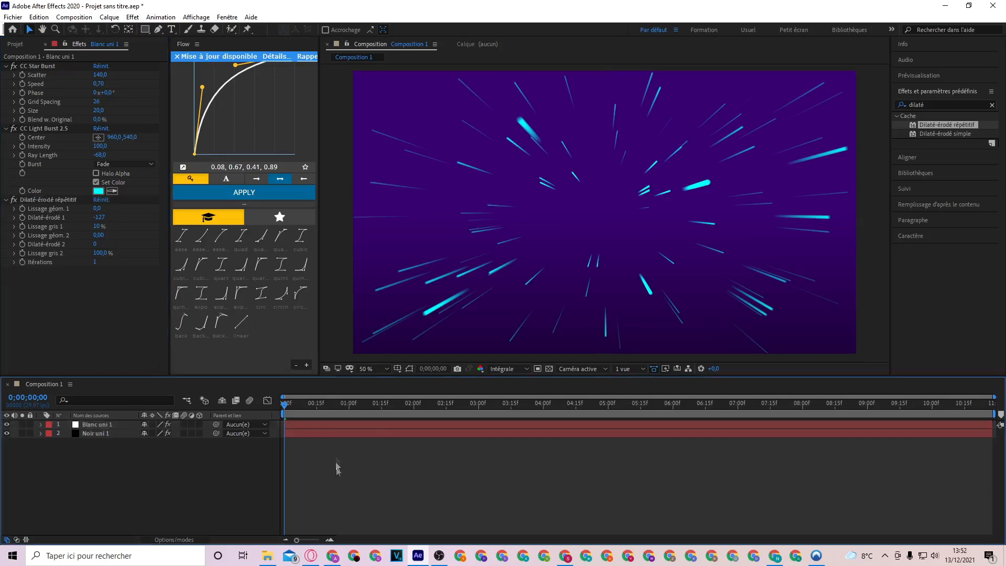
- Duplicate the white solid and set the copy's CC Light Burst 2.5 colour to magenta FF00F6
{"action": "left_click", "coordinate": [336, 423]}
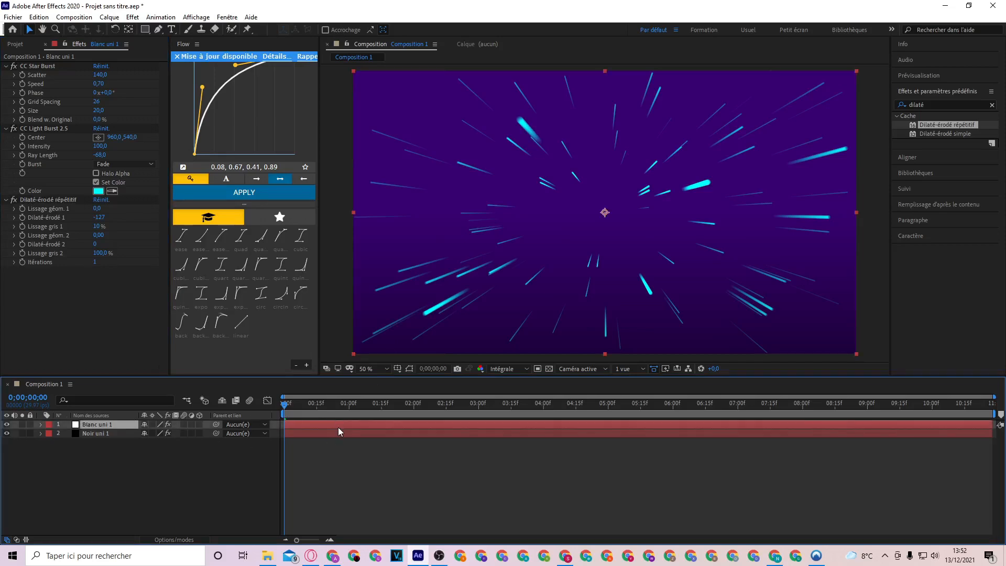
{"action": "key", "text": "ctrl+d"}
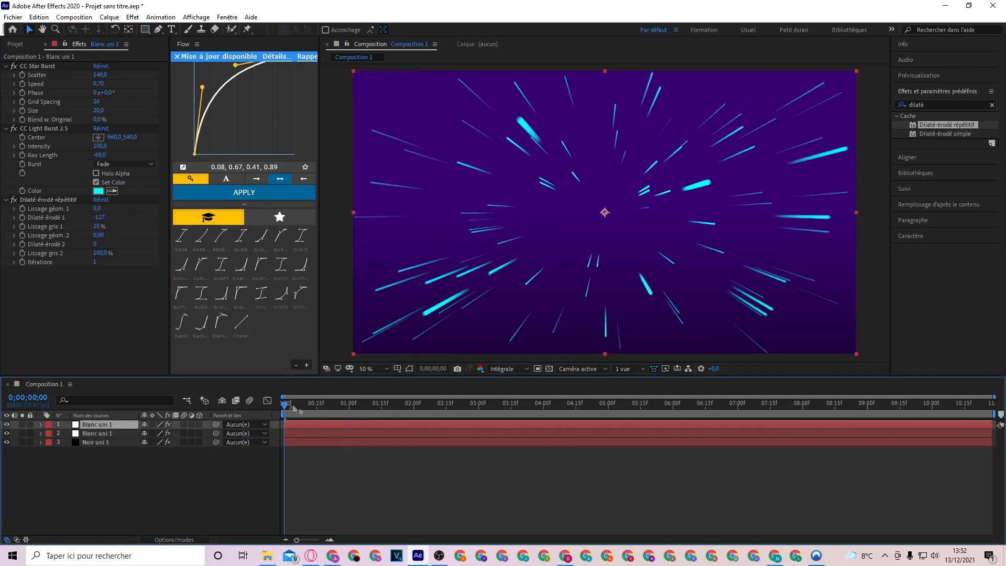
{"action": "left_click", "coordinate": [98, 190]}
{"action": "left_click_drag", "start_coordinate": [631, 372], "coordinate": [614, 341]}
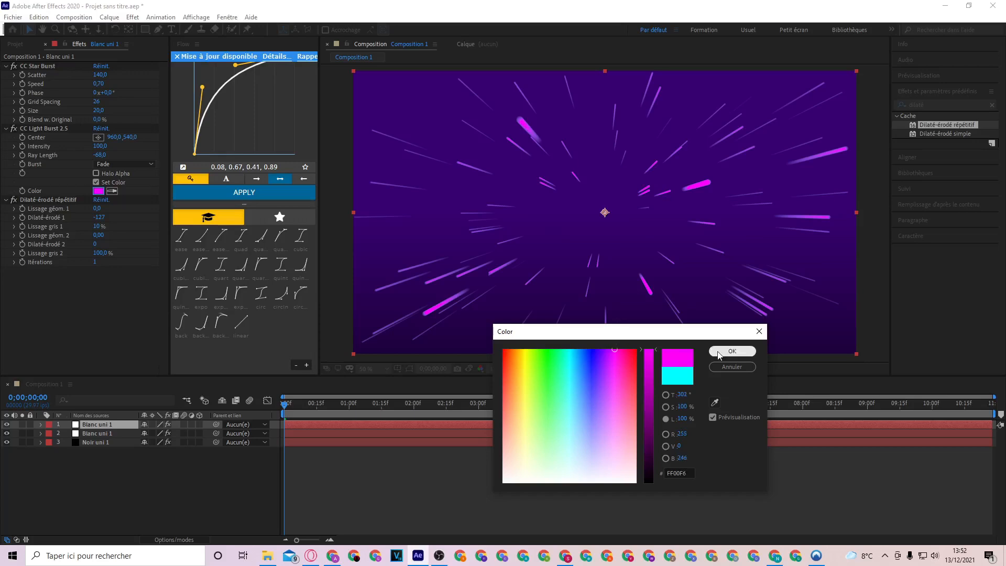
{"action": "left_click", "coordinate": [732, 351]}
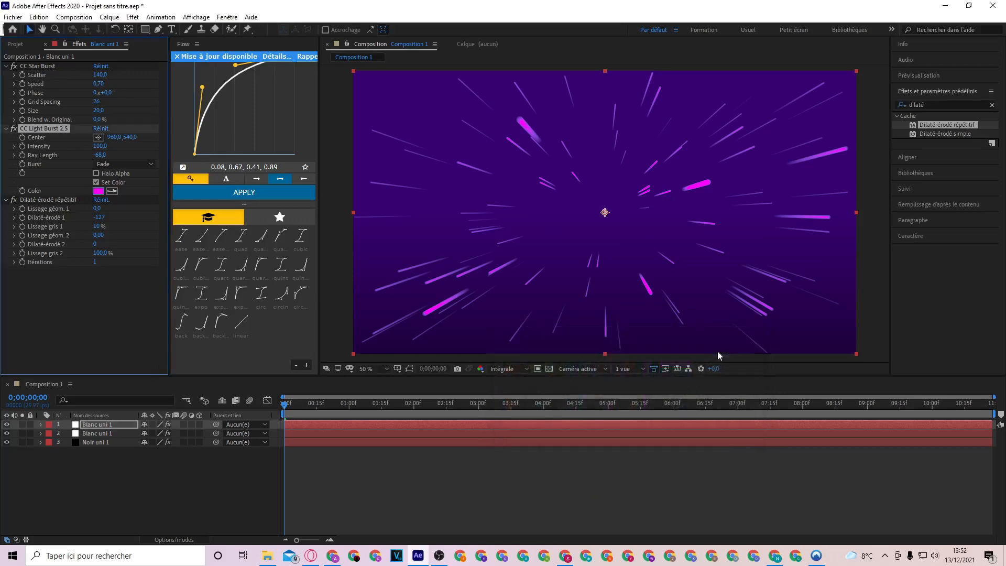
- Set the magenta copy's CC Star Burst Scatter to 160 and shift its Phase to about -1x-111°
{"action": "left_click", "coordinate": [99, 75]}
{"action": "type", "text": "160"}
{"action": "key", "text": "Return"}
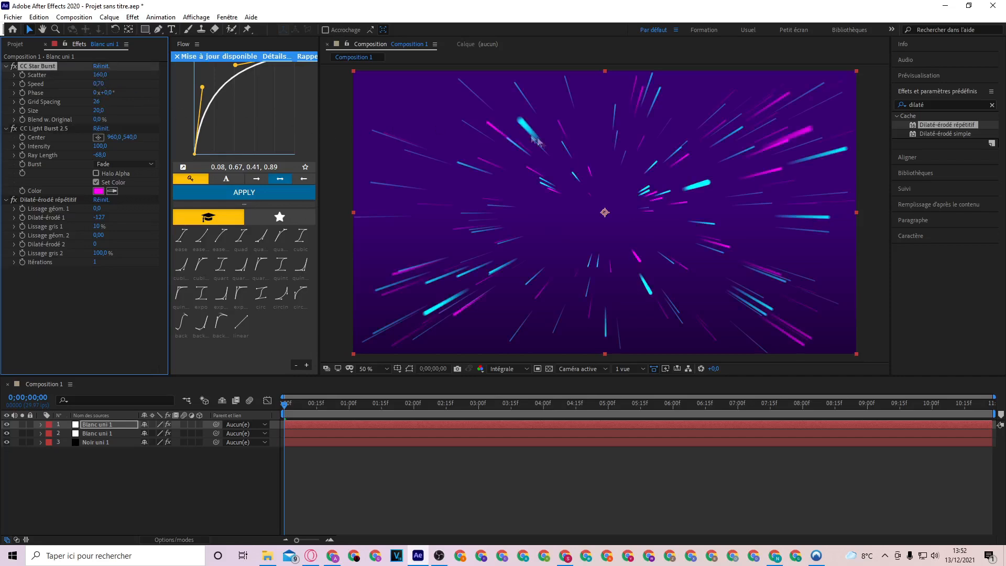
{"action": "left_click", "coordinate": [103, 93]}
{"action": "type", "text": "-1"}
{"action": "mouse_move", "coordinate": [110, 92]}
{"action": "left_mouse_down"}
{"action": "mouse_move", "coordinate": [64, 93]}
{"action": "mouse_move", "coordinate": [98, 92]}
{"action": "left_mouse_up"}
- Reduce the preview resolution to half and set the magenta copy's CC Star Burst Phase to about -1x-217°
{"action": "left_click", "coordinate": [520, 366]}
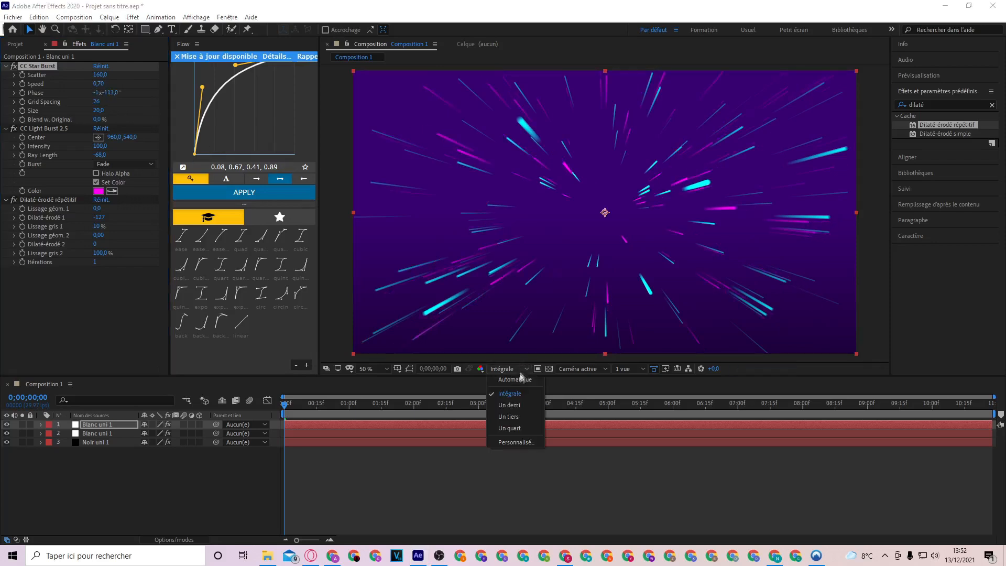
{"action": "left_click", "coordinate": [523, 404]}
{"action": "left_click_drag", "start_coordinate": [110, 93], "coordinate": [3, 90]}
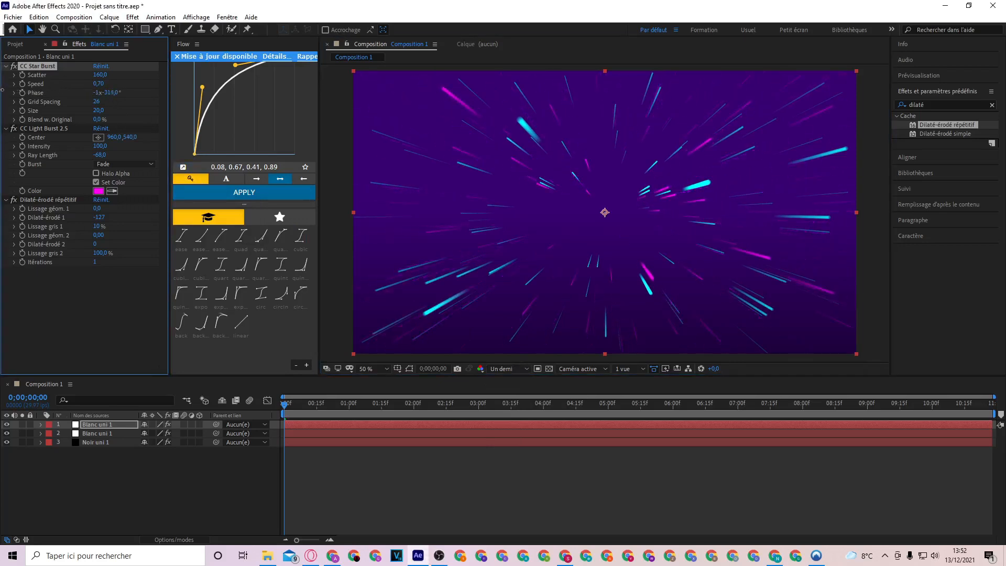
{"action": "left_click_drag", "start_coordinate": [109, 93], "coordinate": [158, 93]}
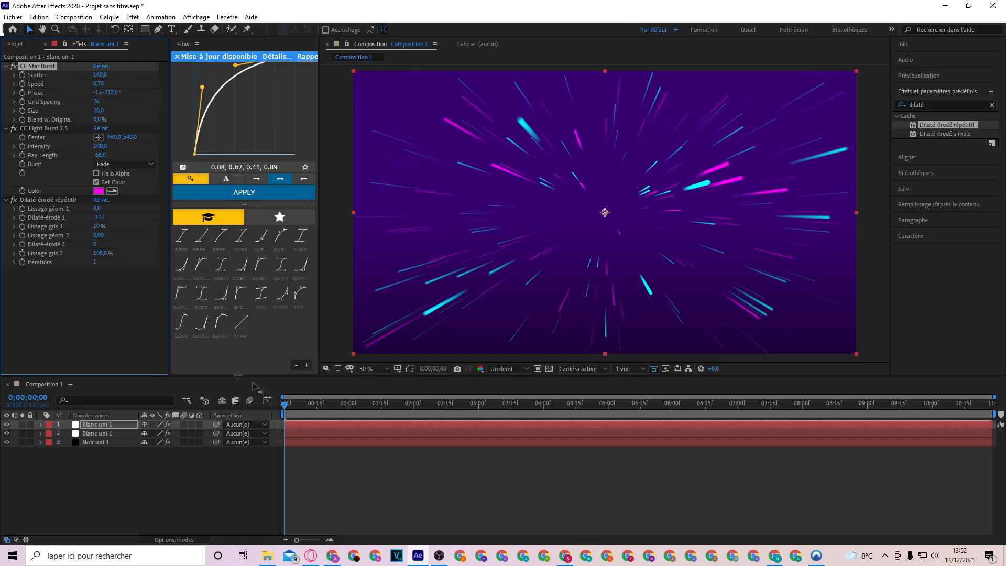
{"action": "left_click", "coordinate": [321, 461]}
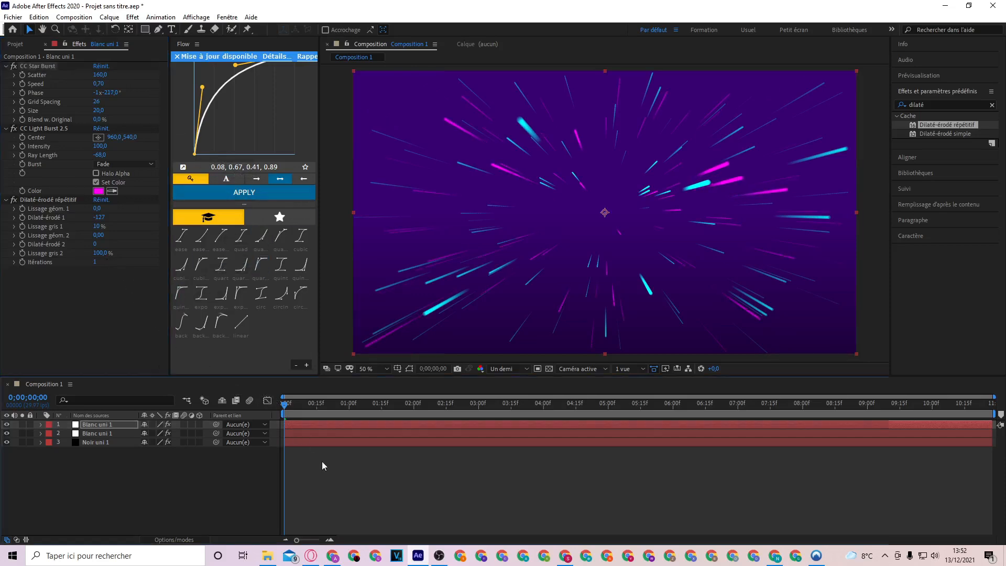
- Duplicate the magenta streak layer and set the new copy's CC Light Burst 2.5 colour to violet 7200FF
{"action": "left_click", "coordinate": [317, 424]}
{"action": "key", "text": "ctrl+d"}
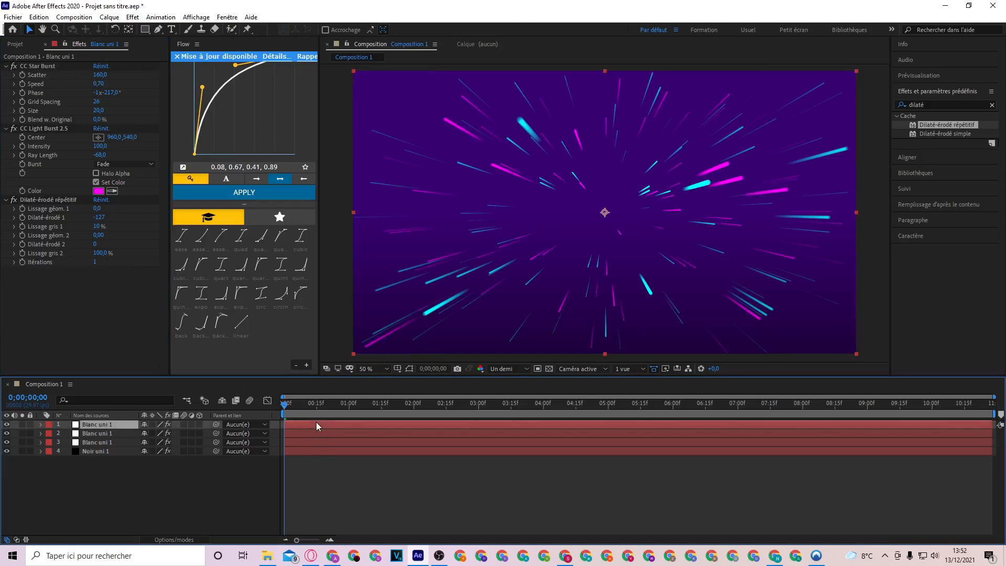
{"action": "left_click", "coordinate": [99, 191]}
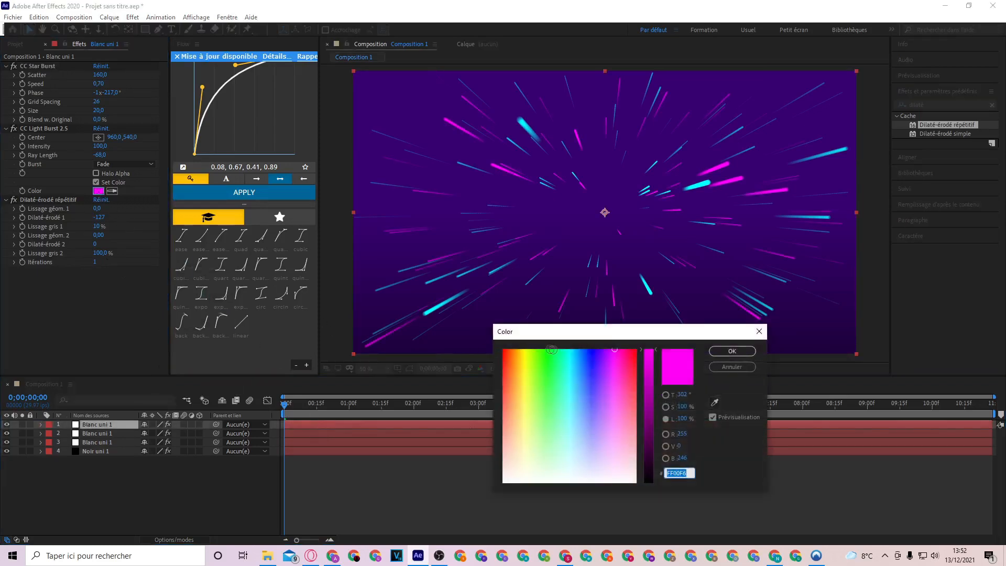
{"action": "left_click", "coordinate": [601, 348]}
{"action": "left_click_drag", "start_coordinate": [601, 348], "coordinate": [602, 346]}
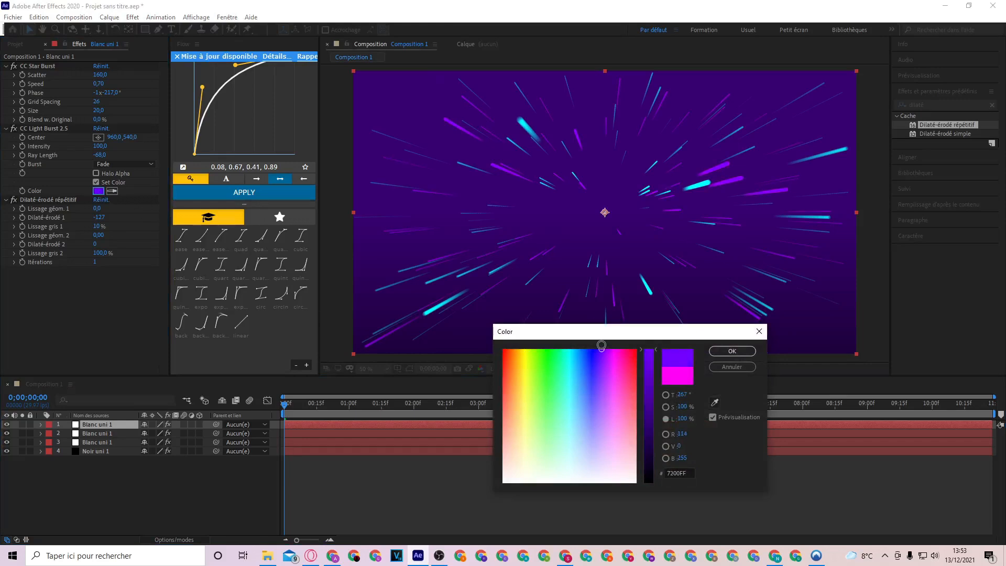
{"action": "left_click", "coordinate": [732, 351]}
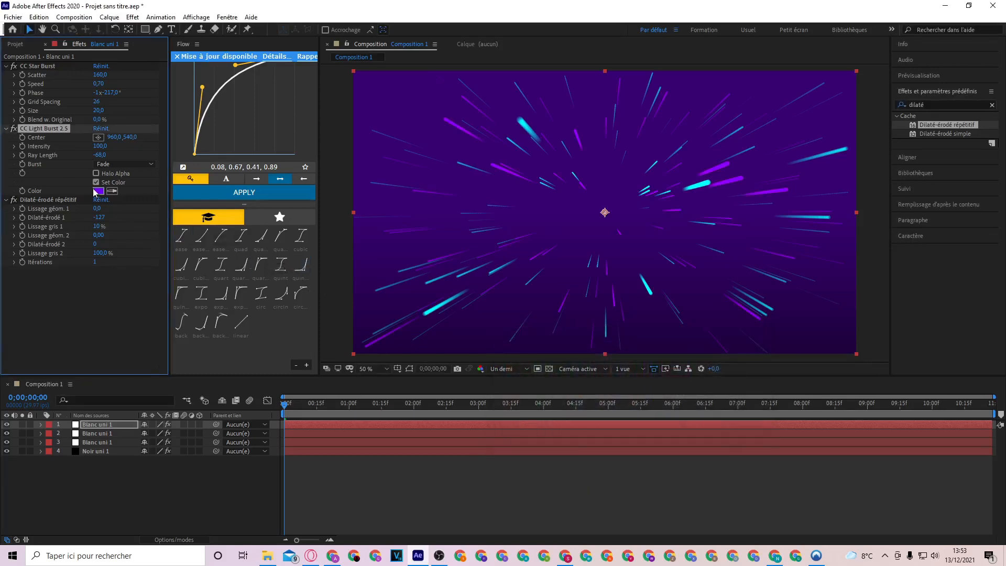
- Adjust the violet copy's CC Star Burst to a Scatter of about 116 and a Phase of about -1x-334°
{"action": "left_click", "coordinate": [100, 75]}
{"action": "type", "text": "180"}
{"action": "key", "text": "Return"}
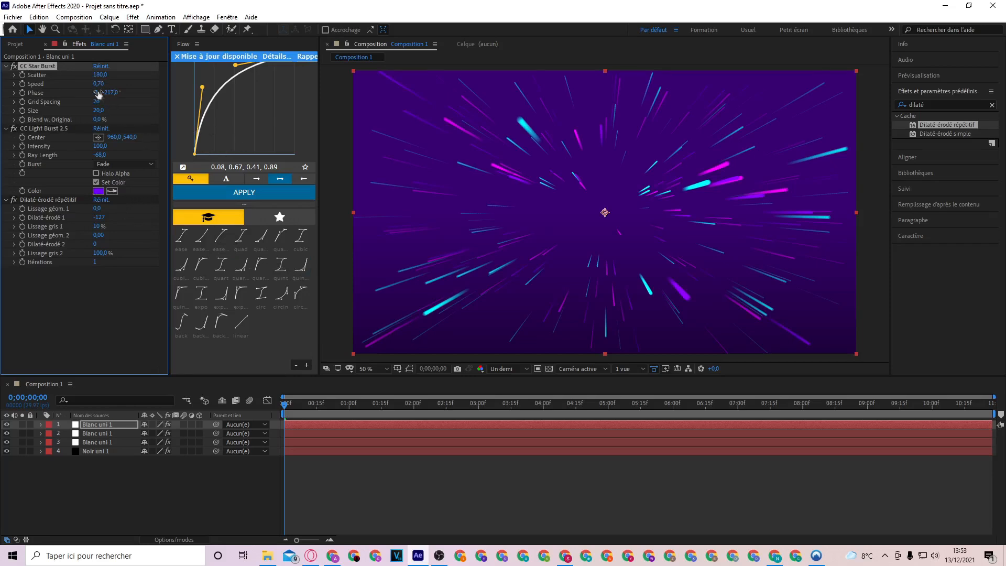
{"action": "left_click_drag", "start_coordinate": [109, 93], "coordinate": [85, 75]}
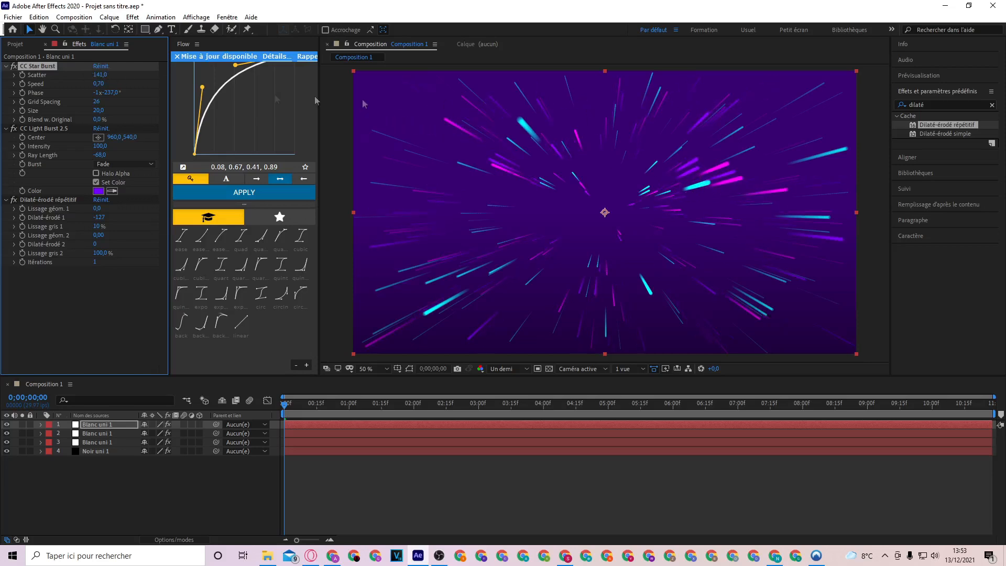
{"action": "left_click_drag", "start_coordinate": [100, 76], "coordinate": [78, 68]}
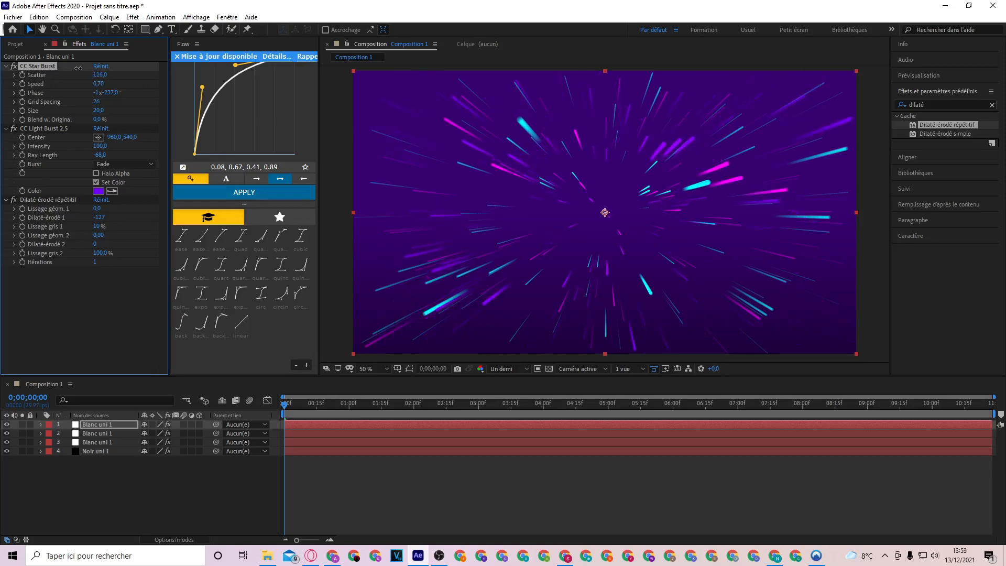
{"action": "left_click_drag", "start_coordinate": [109, 93], "coordinate": [65, 94]}
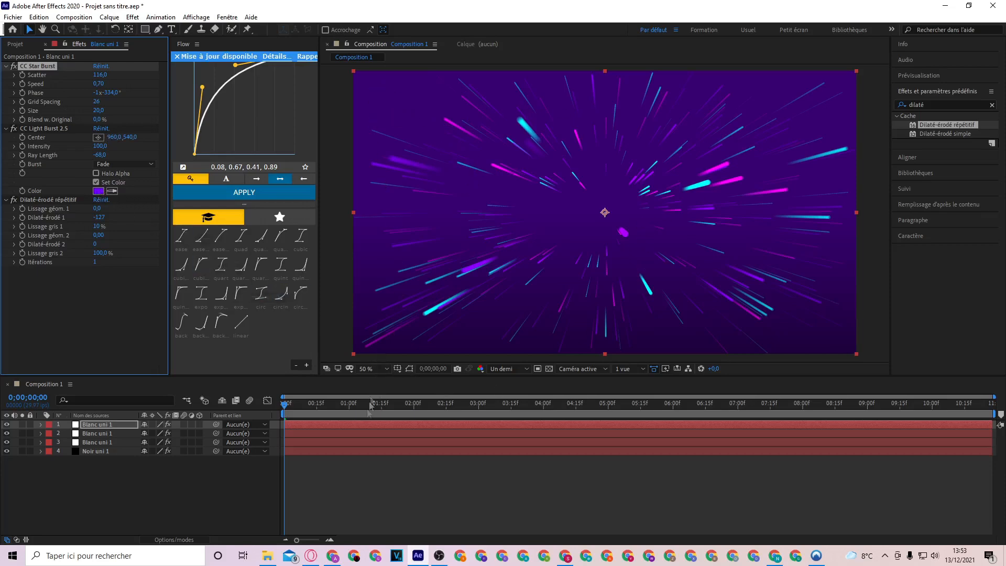
- Darken the start colour of the black solid's background gradient to 2E005E
{"action": "left_click", "coordinate": [353, 451]}
{"action": "left_click", "coordinate": [98, 84]}
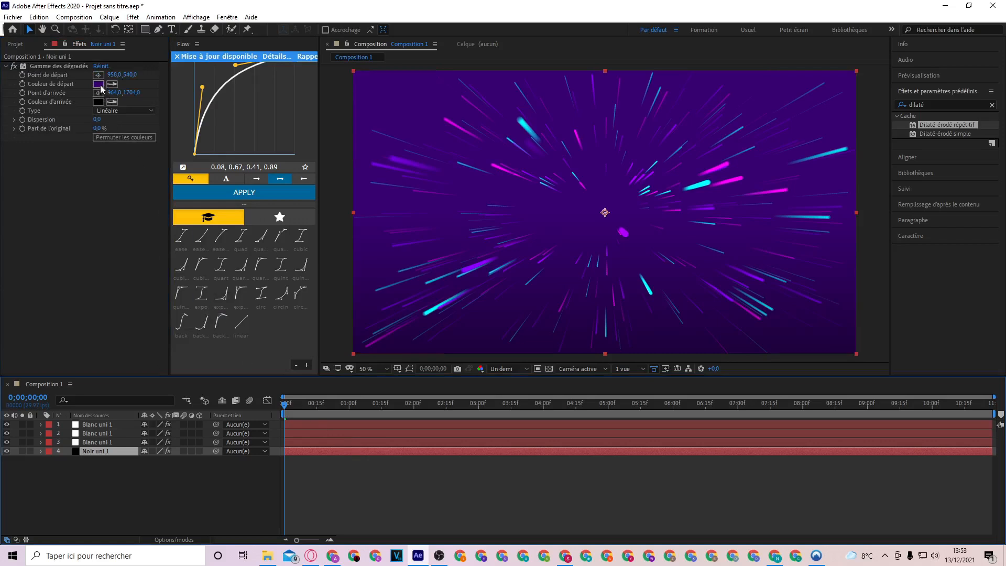
{"action": "left_click_drag", "start_coordinate": [653, 390], "coordinate": [654, 434]}
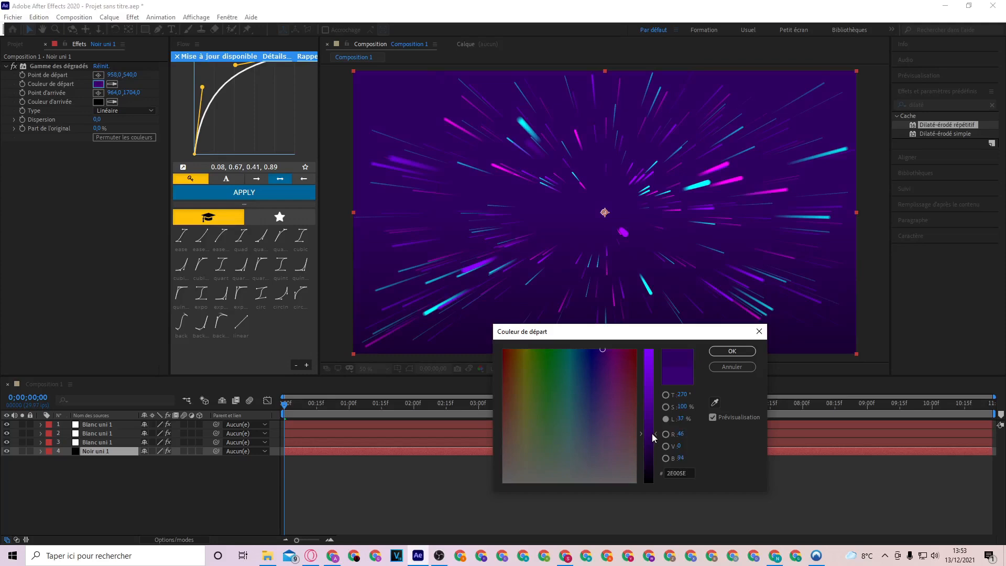
{"action": "left_click", "coordinate": [731, 351]}
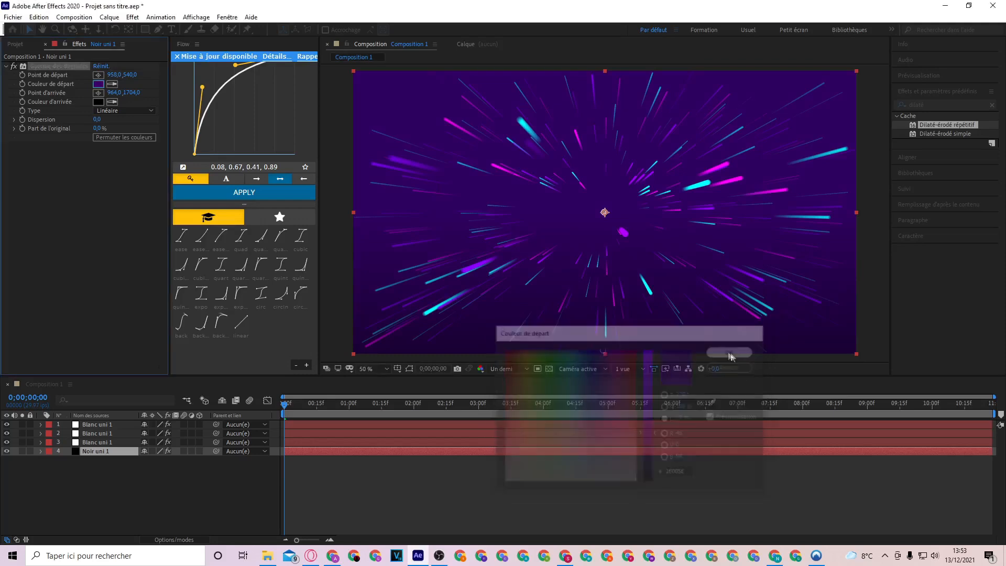
{"action": "left_click", "coordinate": [6, 451]}
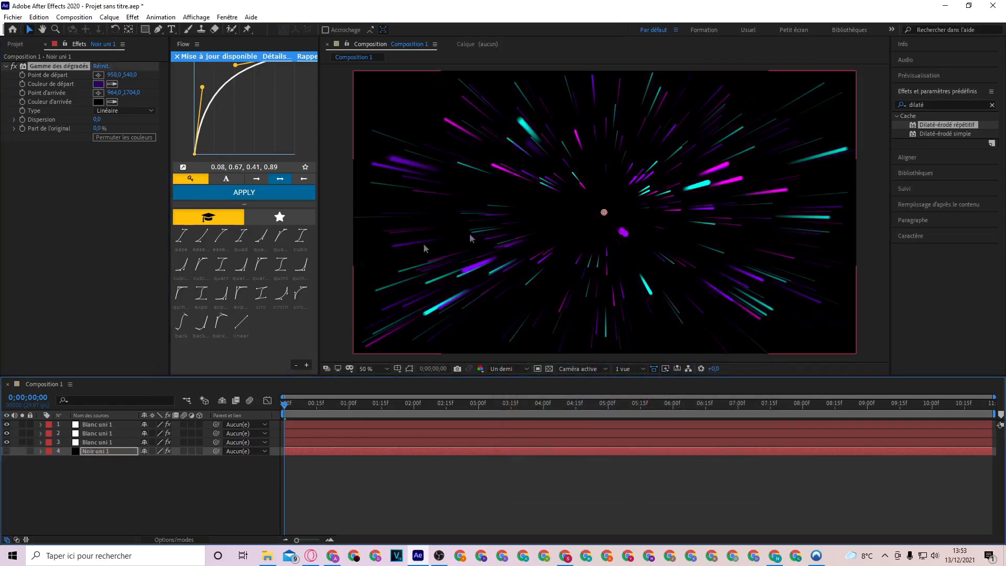
{"action": "left_click", "coordinate": [7, 451]}
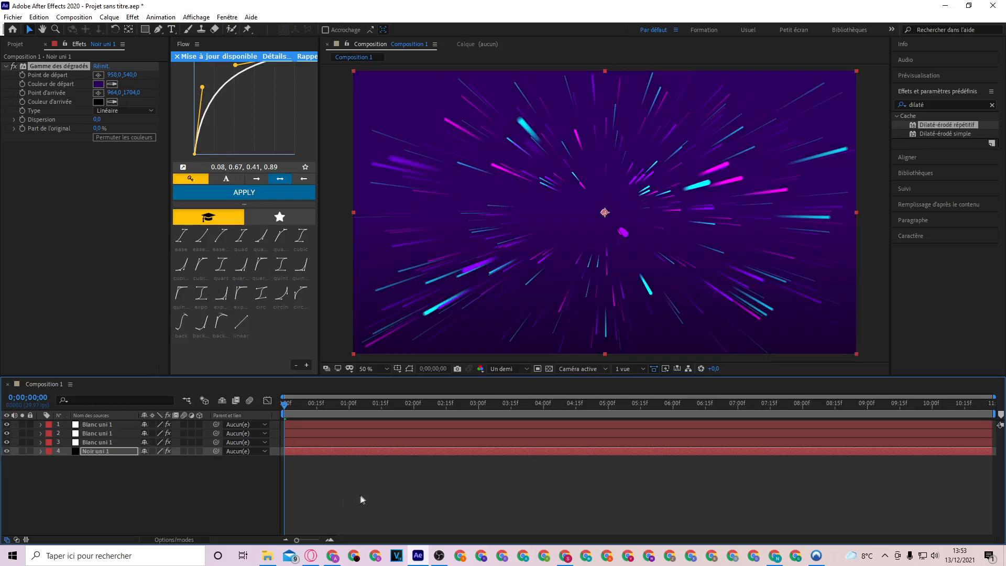
{"action": "left_click", "coordinate": [342, 425]}
{"action": "left_click", "coordinate": [99, 191]}
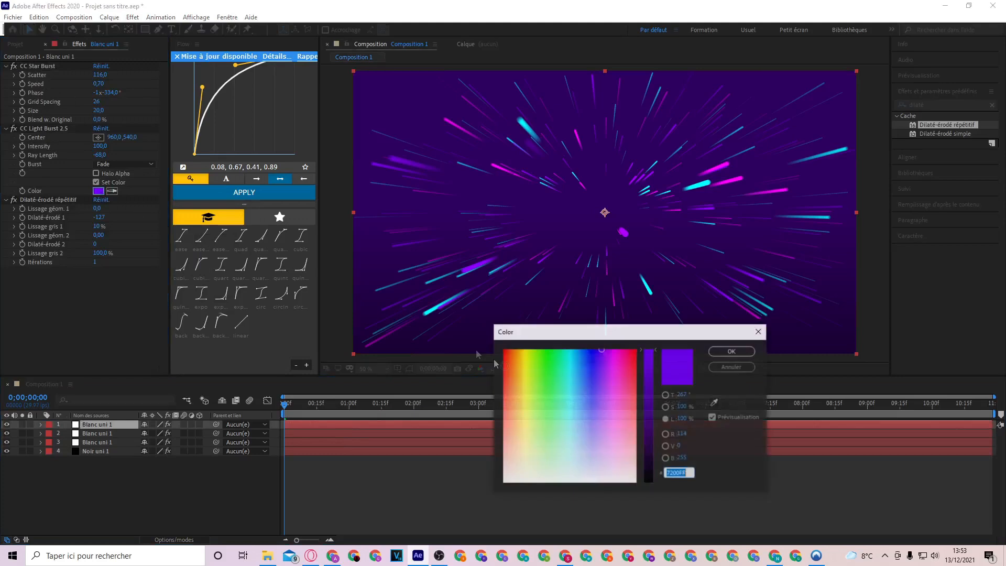
{"action": "left_click", "coordinate": [592, 349]}
{"action": "left_click_drag", "start_coordinate": [592, 348], "coordinate": [604, 346]}
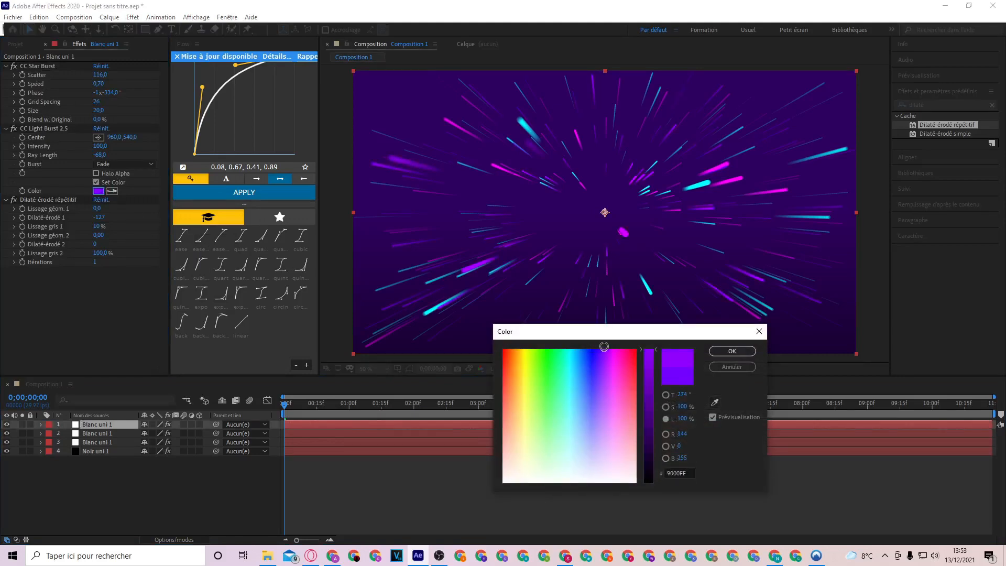
{"action": "left_click", "coordinate": [718, 367]}
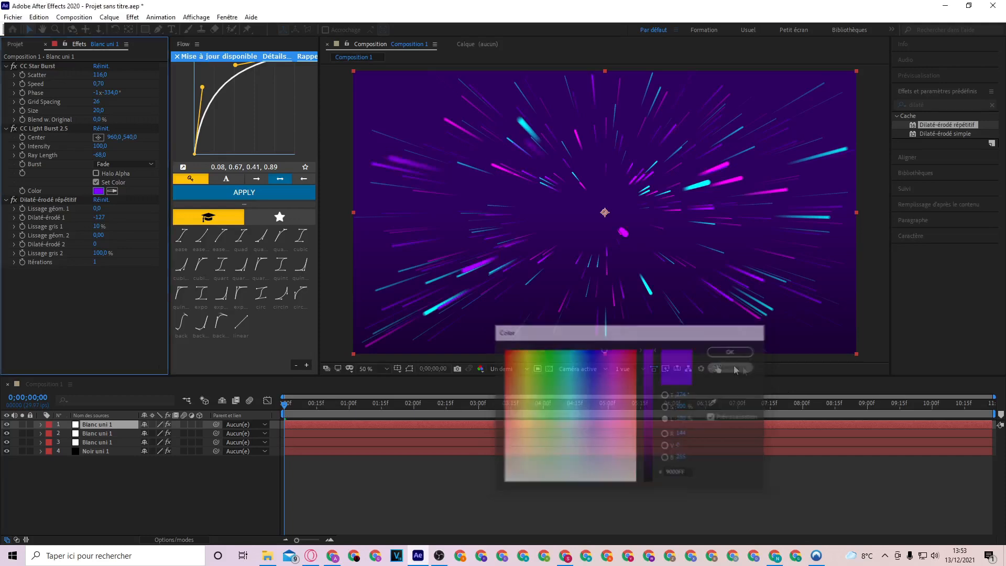
{"action": "left_click", "coordinate": [367, 461]}
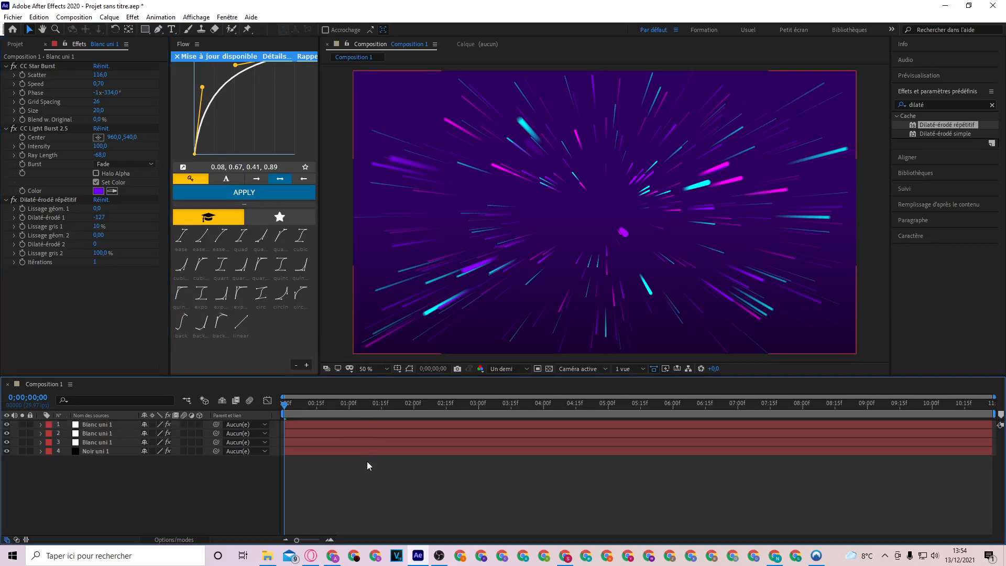
- Precompose the three streak layers together with the black gradient solid, moving all attributes into the new composition
{"action": "left_click", "coordinate": [367, 425]}
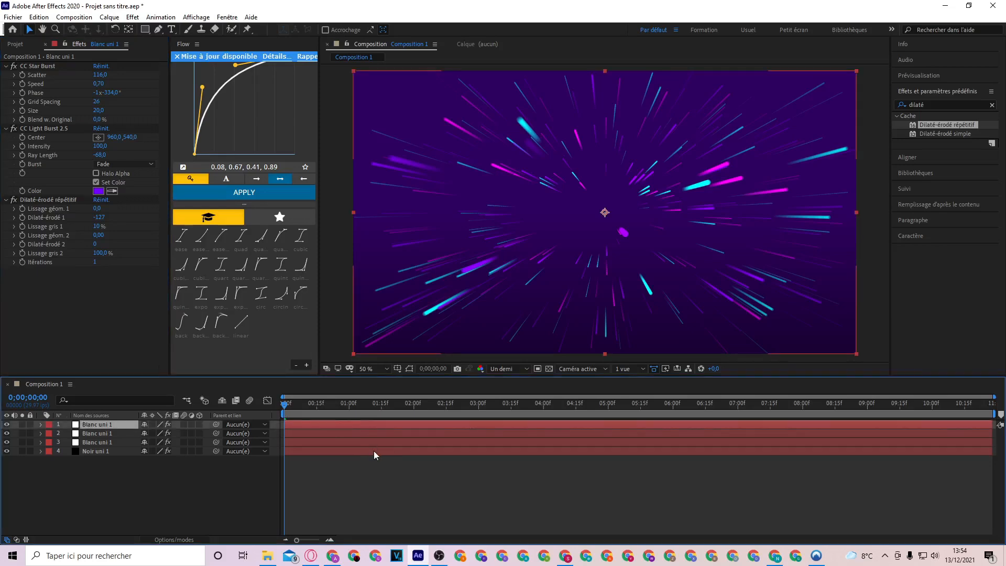
{"action": "left_click", "coordinate": [373, 450], "text": "shift"}
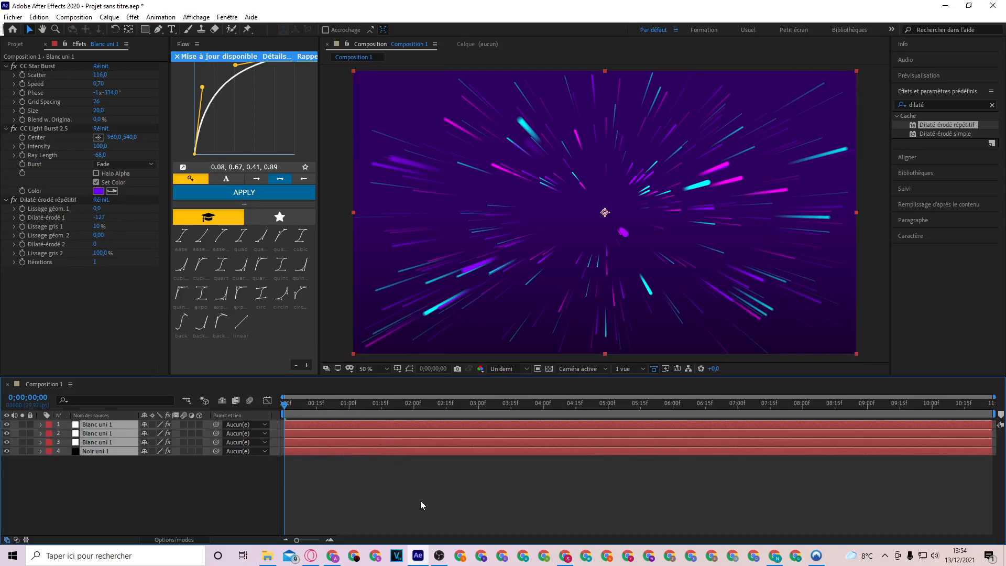
{"action": "key", "text": "ctrl+shift+c"}
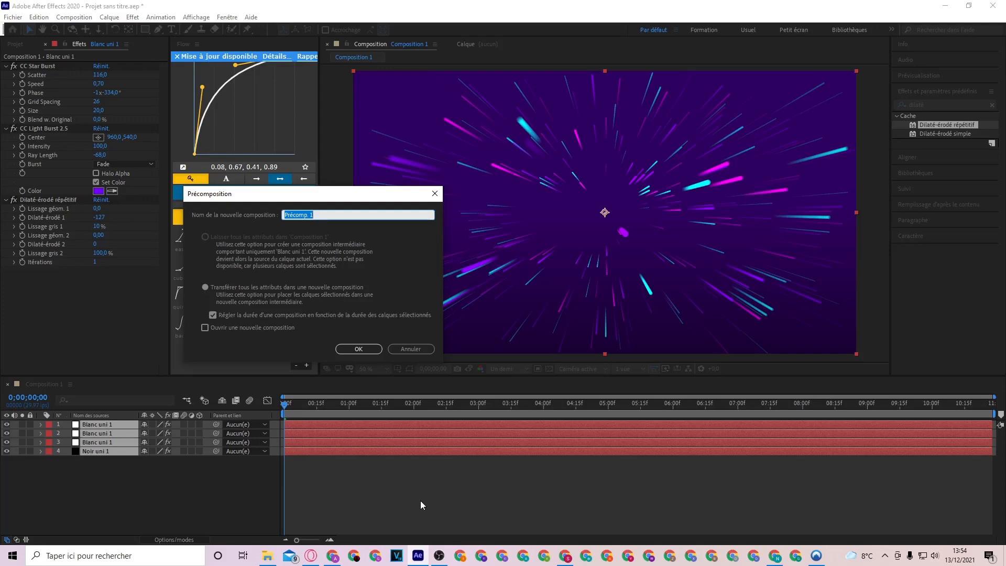
{"action": "key", "text": "Return"}
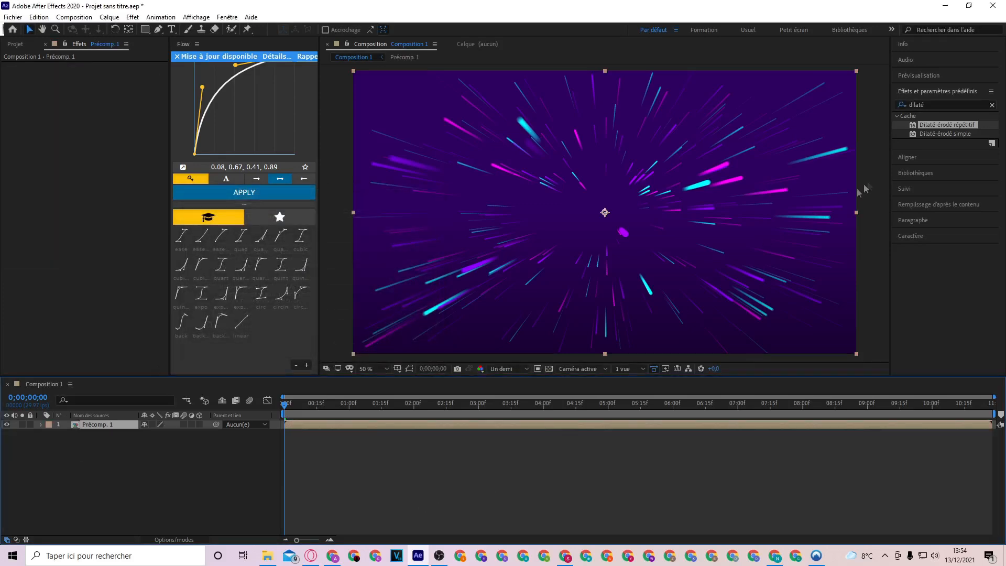
- Apply the CC Lens effect to the precomposed background layer and set its Size to about 153
{"action": "left_click", "coordinate": [992, 105]}
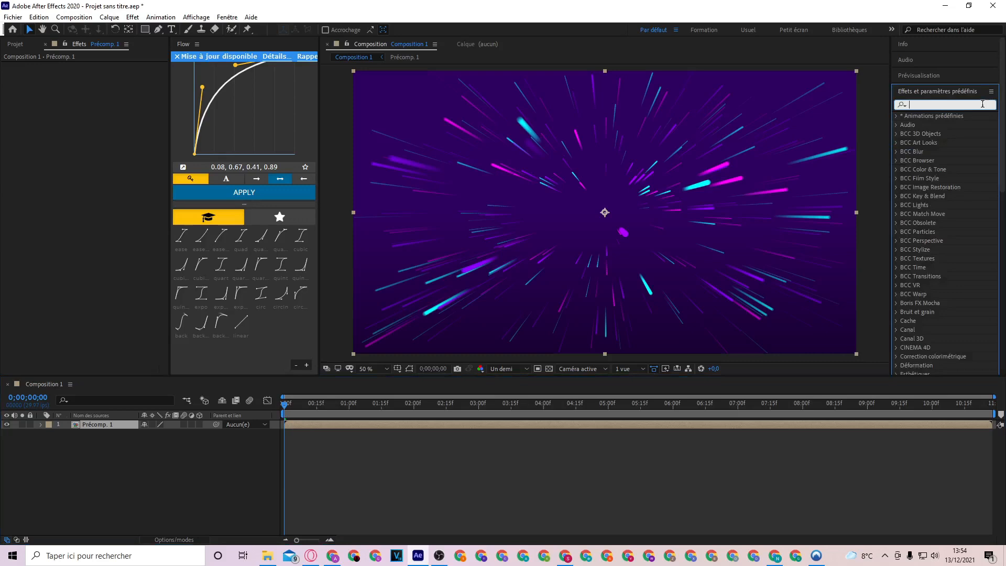
{"action": "left_click", "coordinate": [982, 104]}
{"action": "type", "text": "lens"}
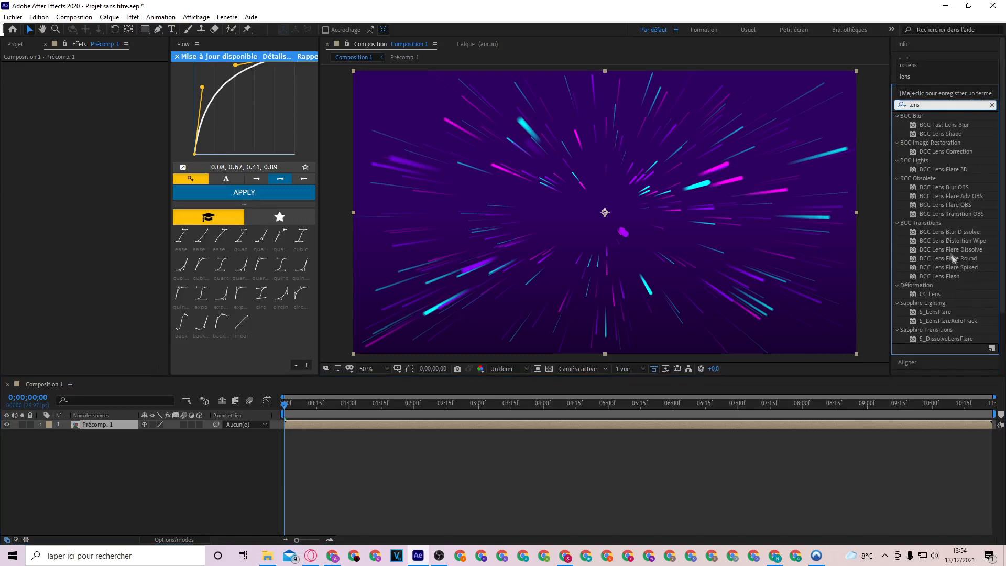
{"action": "left_click_drag", "start_coordinate": [935, 293], "coordinate": [401, 423]}
{"action": "left_click_drag", "start_coordinate": [98, 83], "coordinate": [151, 82]}
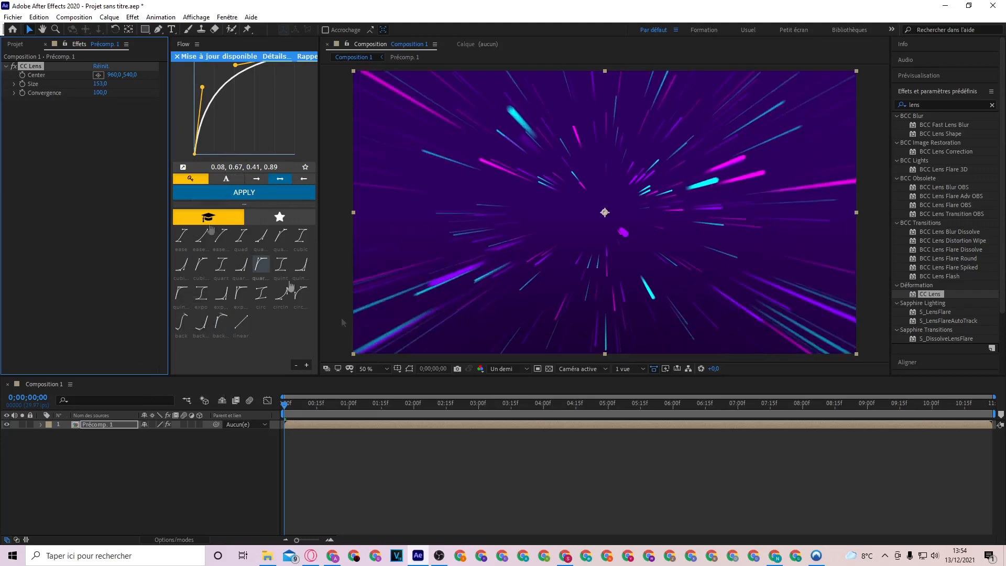
{"action": "left_click", "coordinate": [378, 466]}
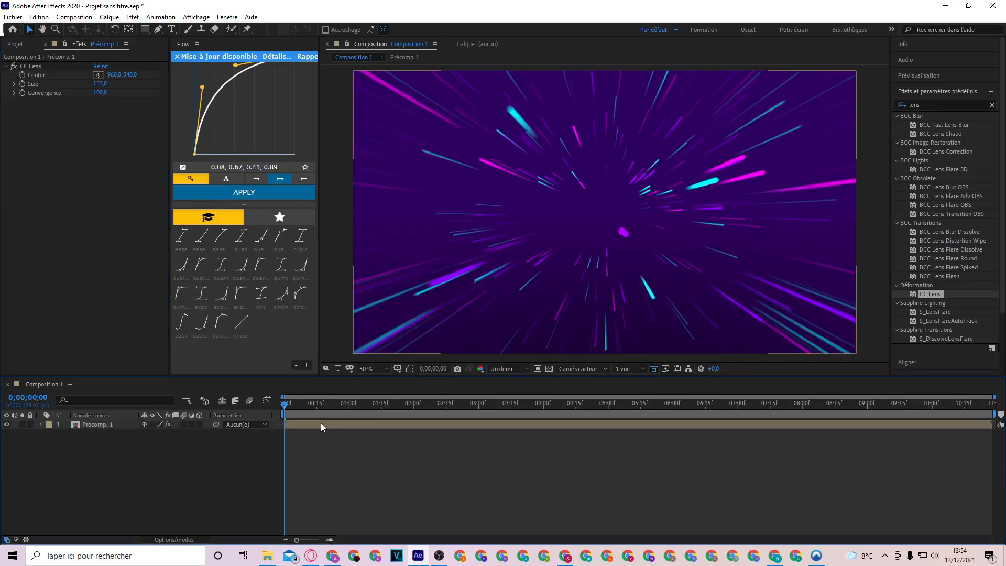
- Inside the background precomposition, precompose only the three streak layers, keeping the black gradient solid separate
{"action": "double_click", "coordinate": [321, 424]}
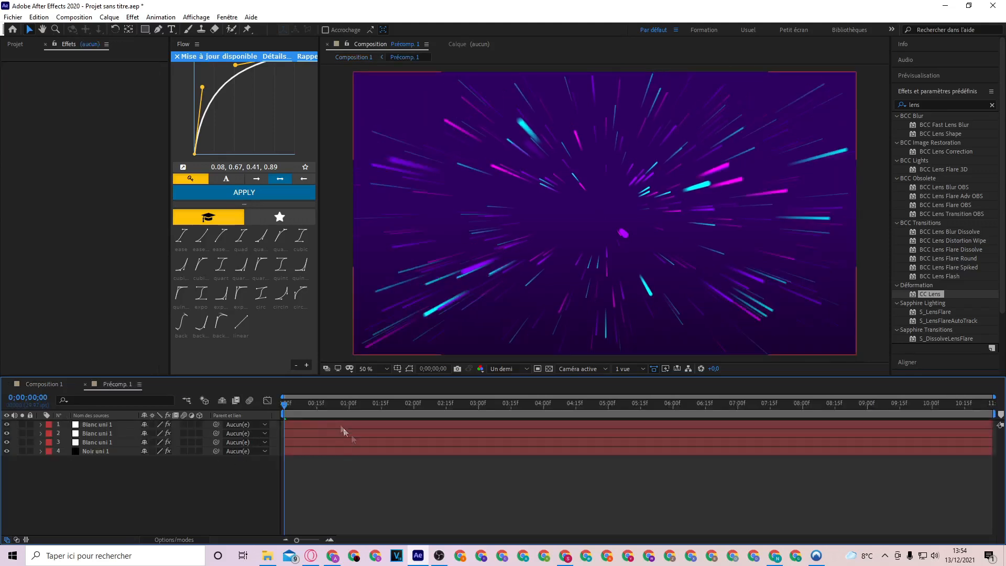
{"action": "left_click", "coordinate": [335, 424]}
{"action": "left_click", "coordinate": [343, 444], "text": "shift"}
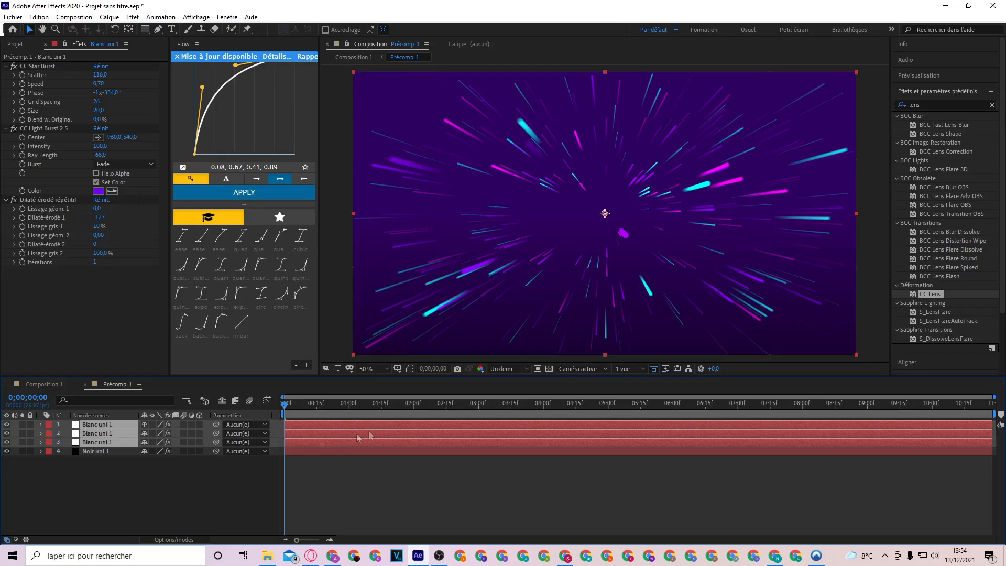
{"action": "key", "text": "ctrl+shift+c"}
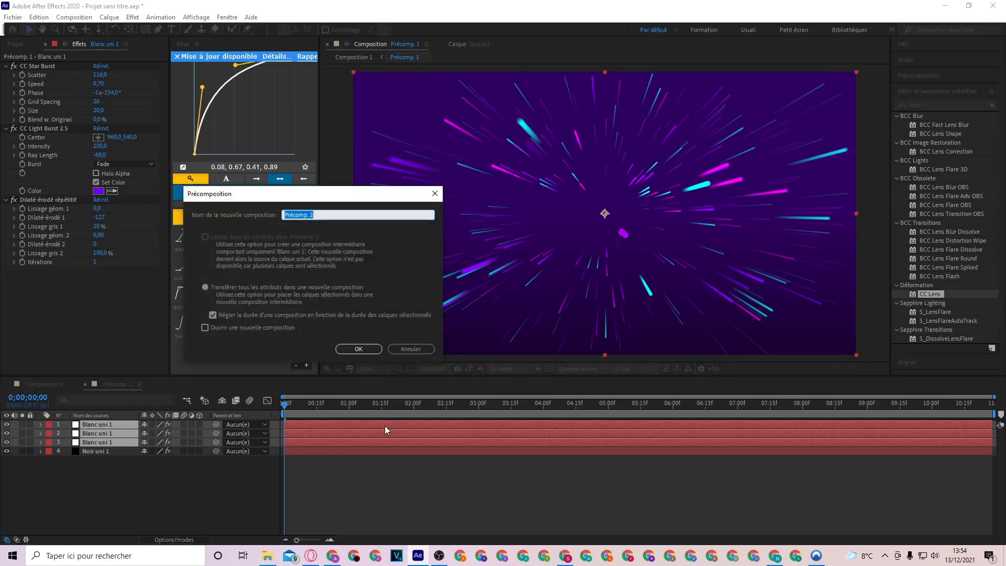
{"action": "key", "text": "Return"}
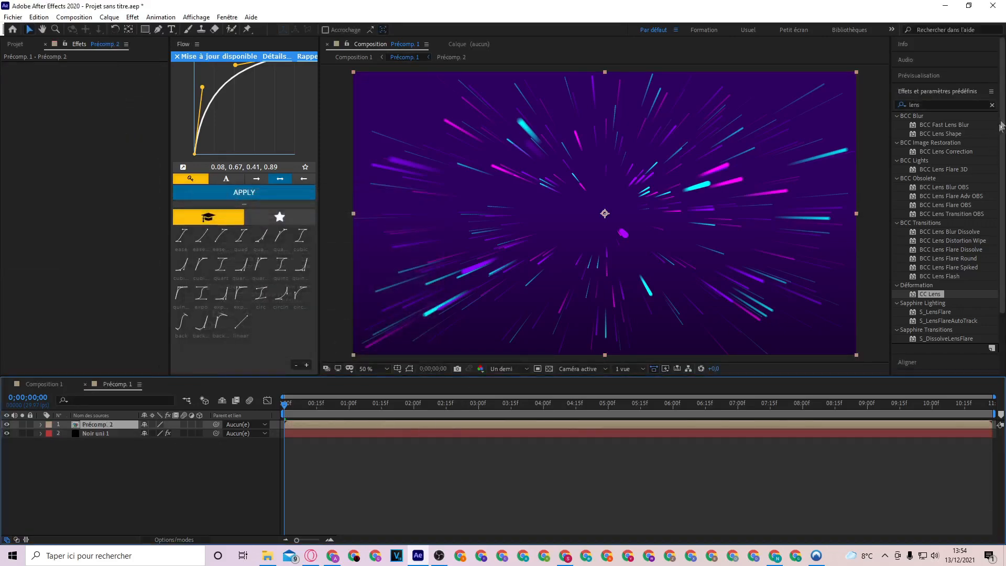
- Apply the Lueur diffuse glow effect to the precomposed streak layer
{"action": "left_click", "coordinate": [991, 105]}
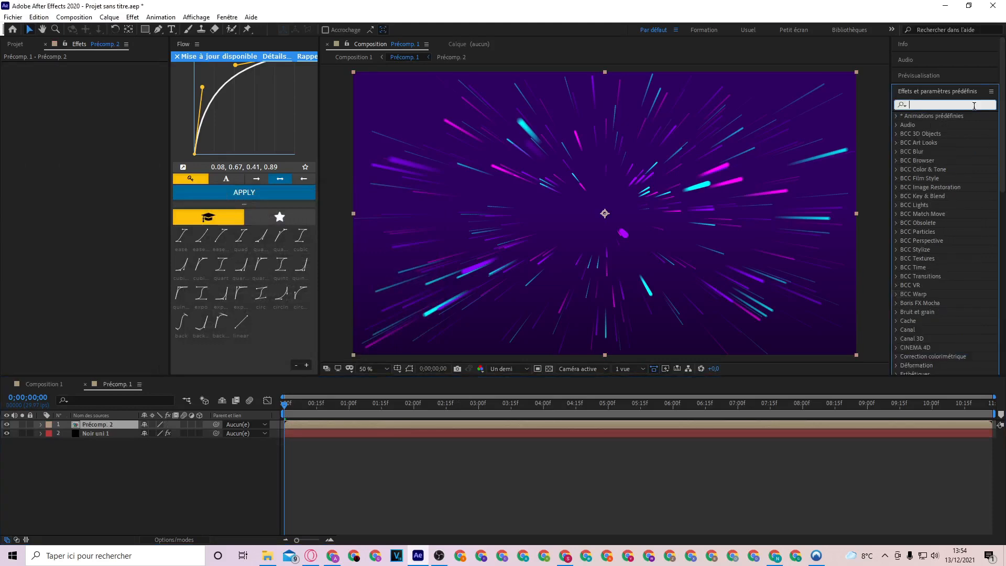
{"action": "type", "text": "lueur"}
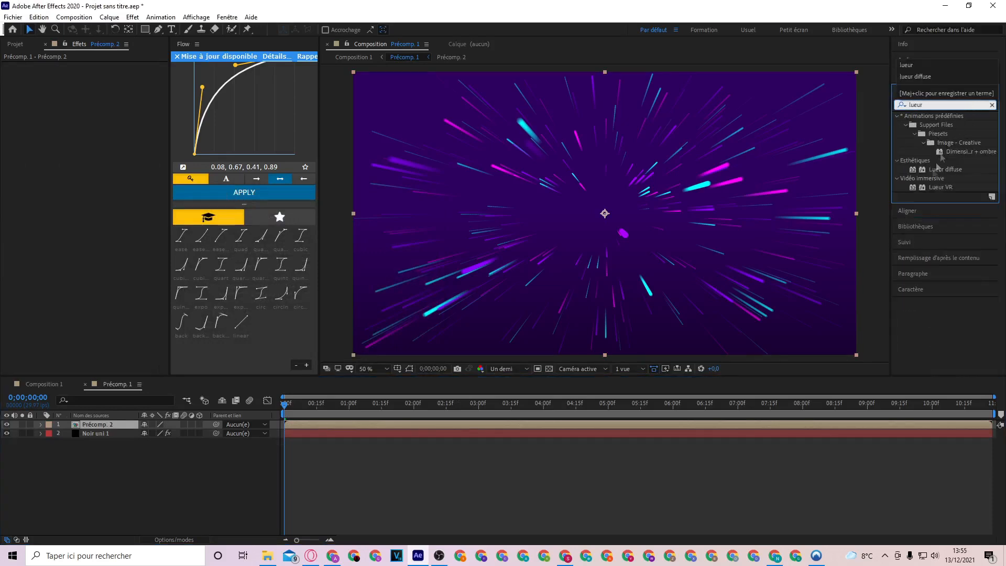
{"action": "left_click_drag", "start_coordinate": [945, 169], "coordinate": [474, 424]}
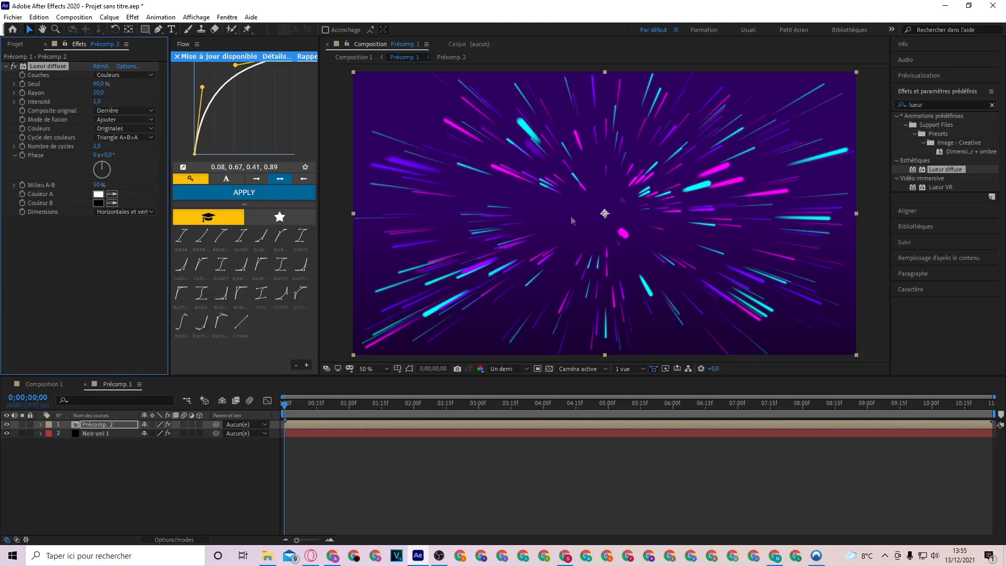
- Return to Composition 1, reduce the preview resolution to a third and play back the animated streaks
{"action": "left_click", "coordinate": [56, 384]}
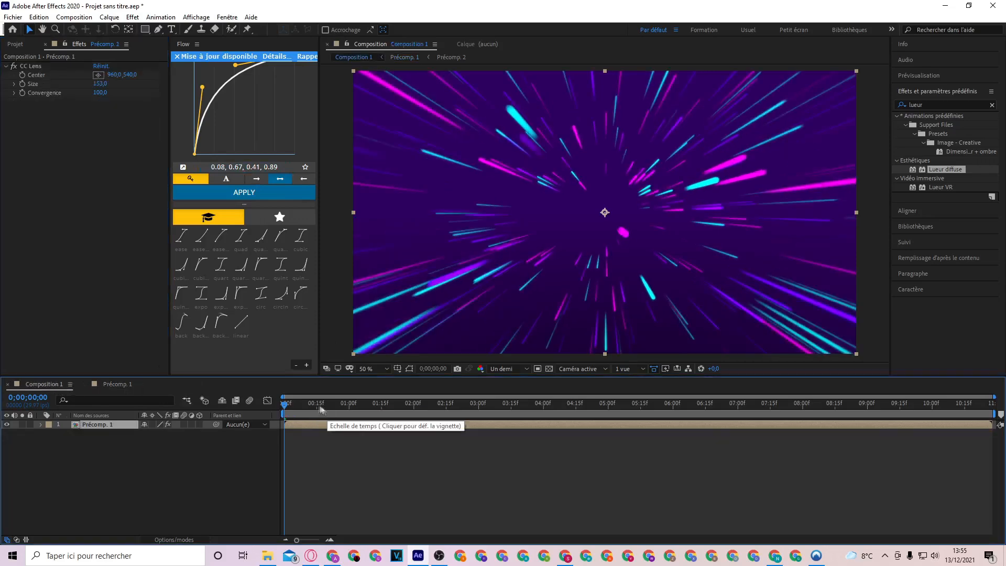
{"action": "left_click_drag", "start_coordinate": [313, 403], "coordinate": [240, 417]}
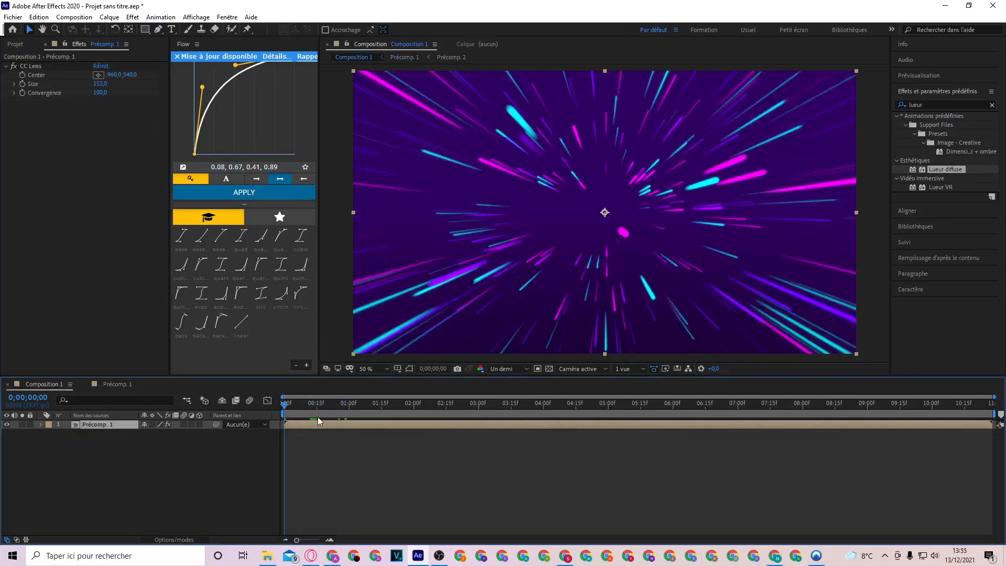
{"action": "left_click", "coordinate": [514, 369]}
{"action": "left_click", "coordinate": [524, 417]}
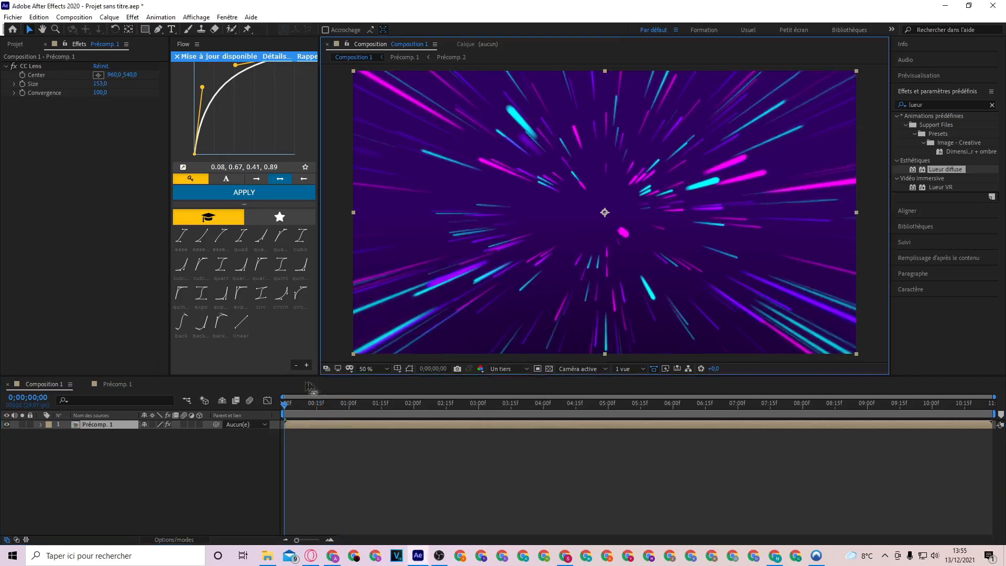
{"action": "key", "text": "space"}
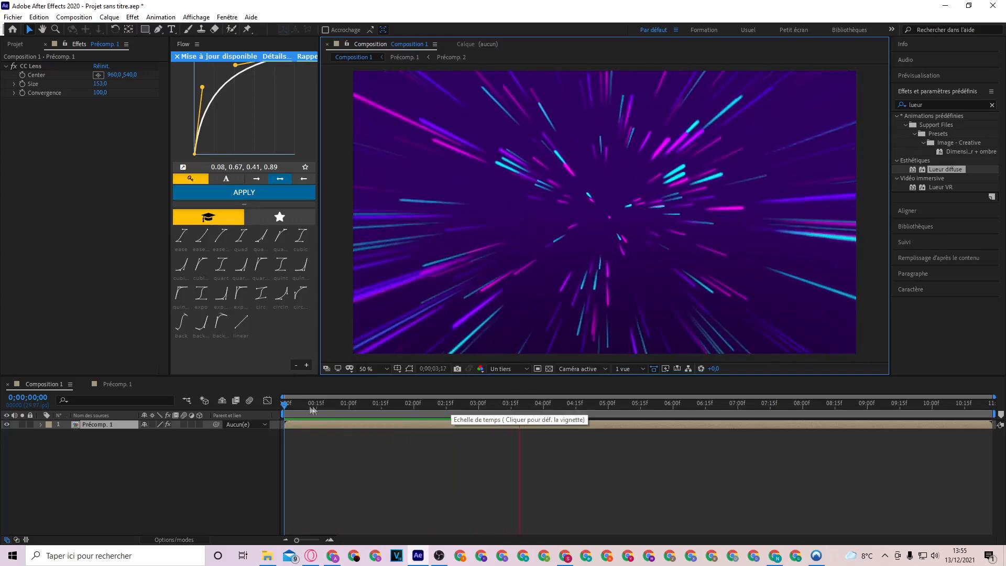
{"action": "key", "text": "space"}
{"action": "key", "text": "space"}
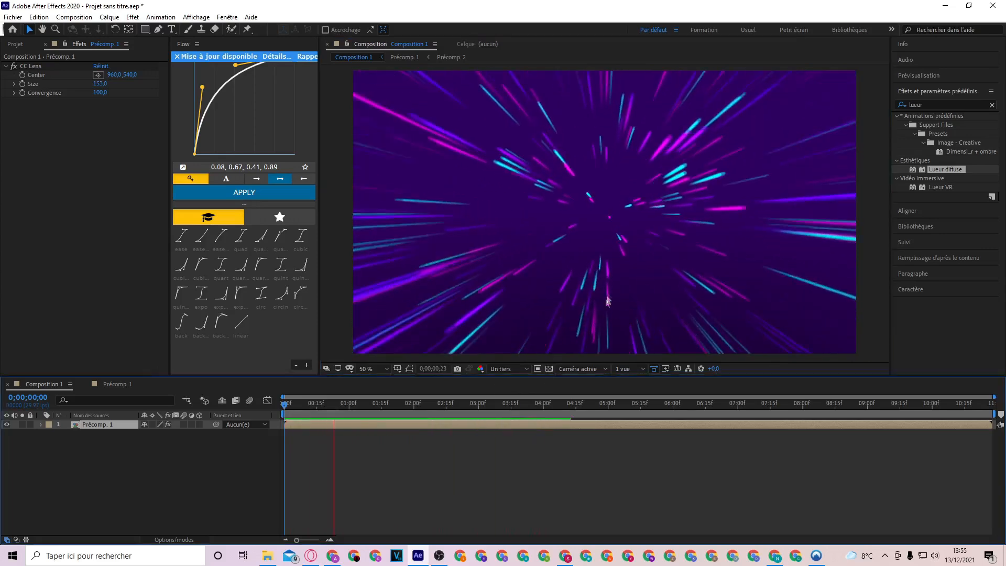
{"action": "key", "text": "space"}
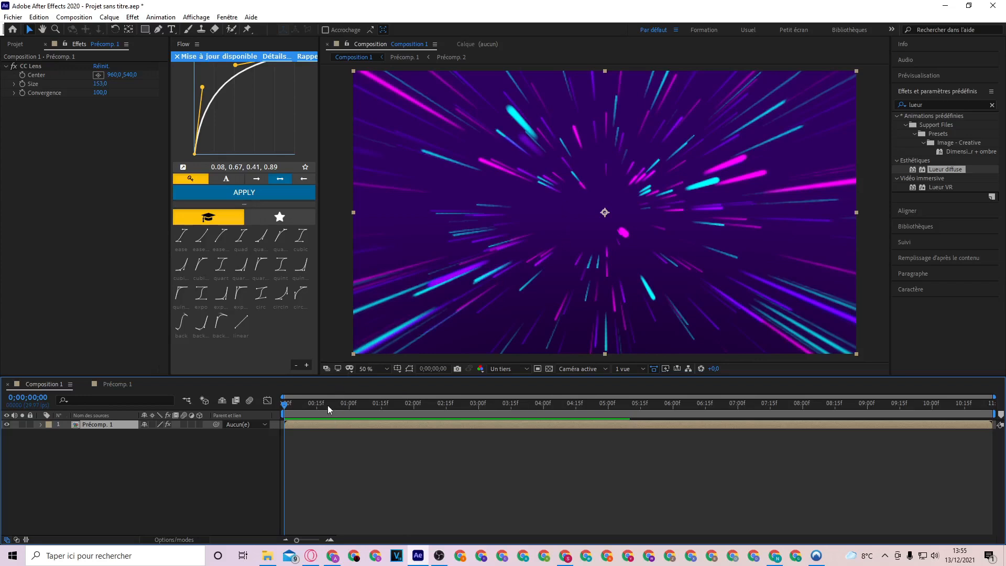
- Add a text layer reading "Tutorial" to Composition 1
{"action": "left_click", "coordinate": [339, 446]}
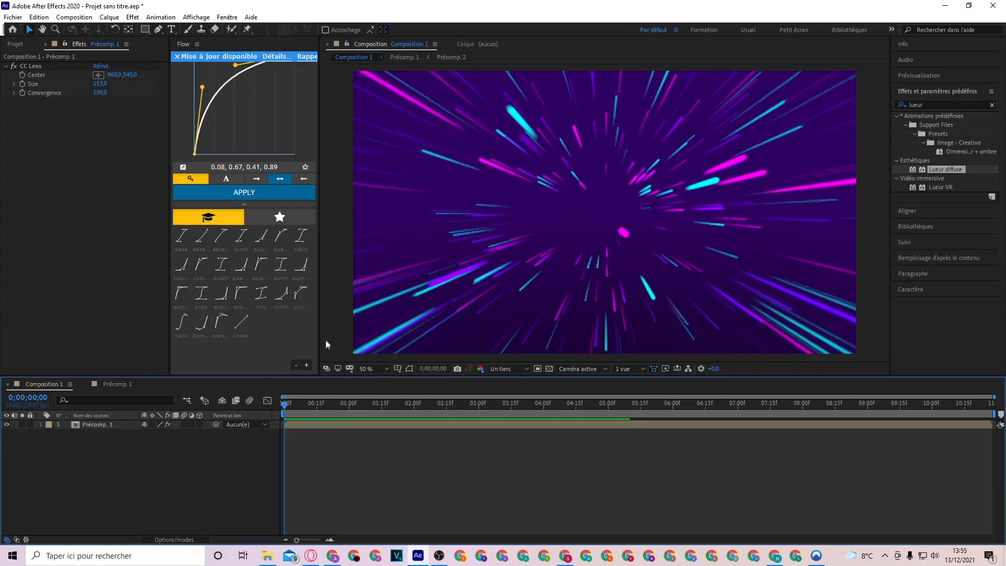
{"action": "right_click", "coordinate": [329, 324]}
{"action": "mouse_move", "coordinate": [455, 332]}
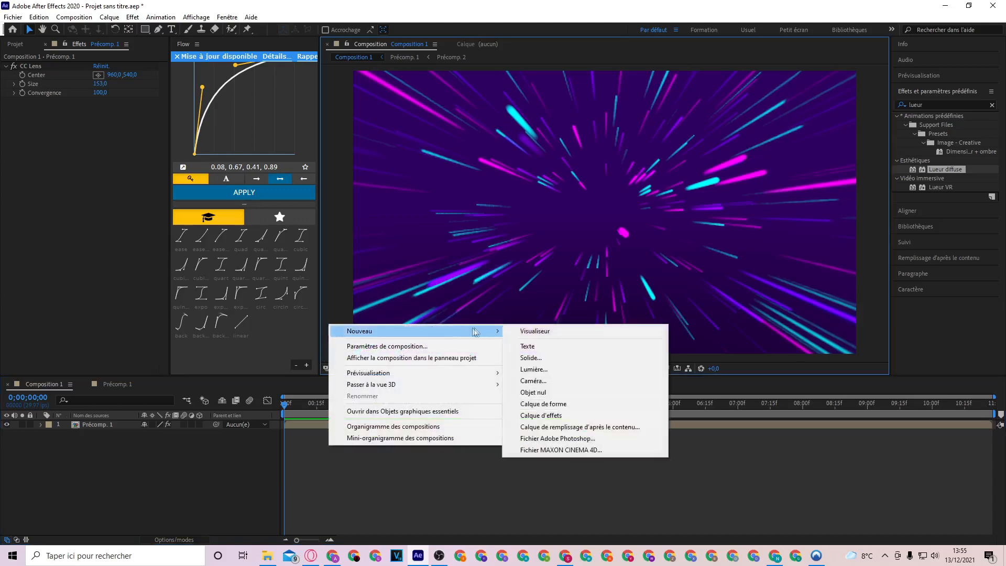
{"action": "left_click", "coordinate": [526, 344]}
{"action": "type", "text": "Tutorial"}
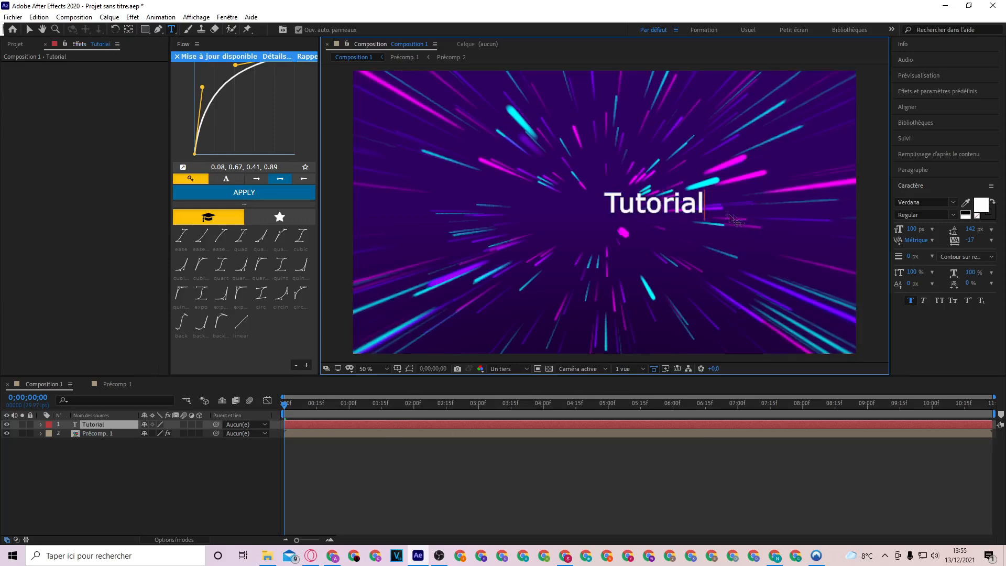
- Change the font of the whole "Tutorial" text to Gang of Three
{"action": "left_click_drag", "start_coordinate": [707, 204], "coordinate": [617, 204]}
{"action": "left_click", "coordinate": [610, 203]}
{"action": "left_click", "coordinate": [705, 203], "text": "shift"}
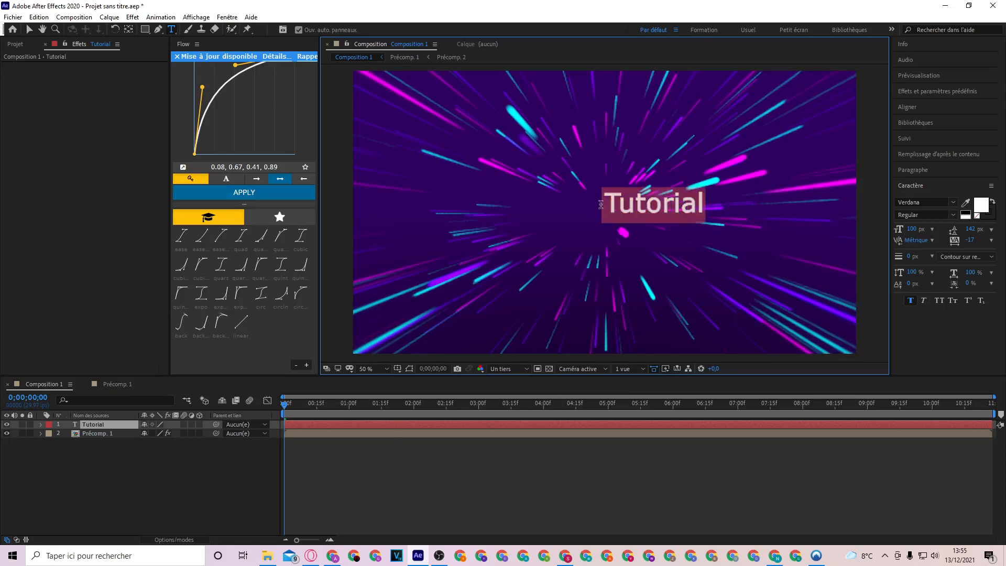
{"action": "left_click", "coordinate": [953, 202]}
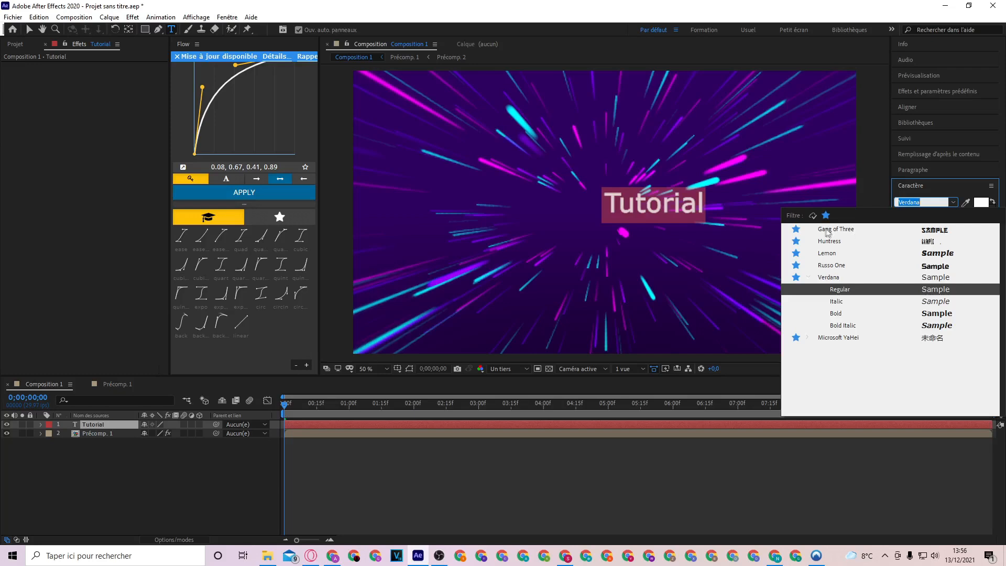
{"action": "left_click", "coordinate": [853, 233]}
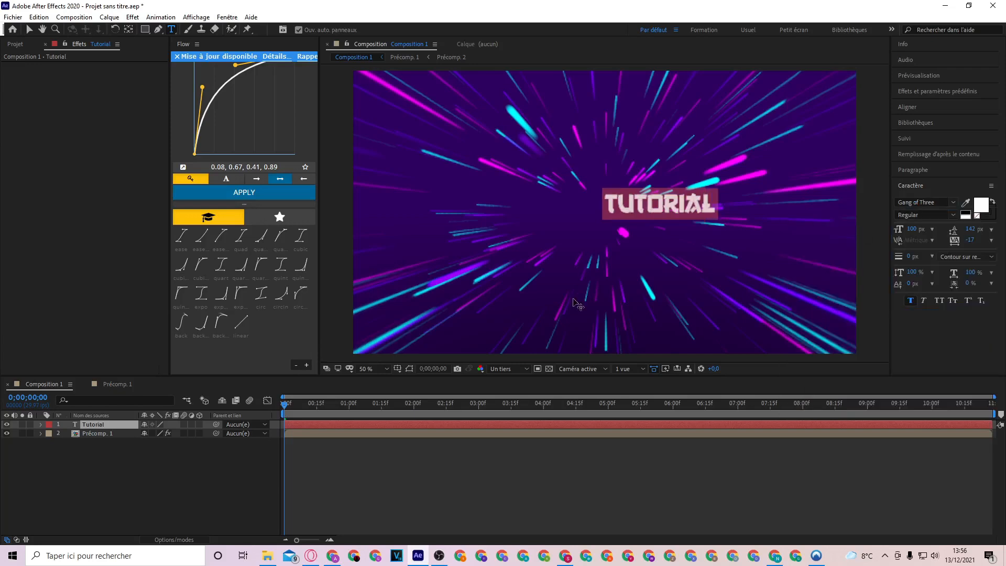
- Scale the "Tutorial" text layer to 226% and center it at position 514, 617 using the title-safe guides
{"action": "left_click", "coordinate": [113, 424]}
{"action": "key", "text": "s"}
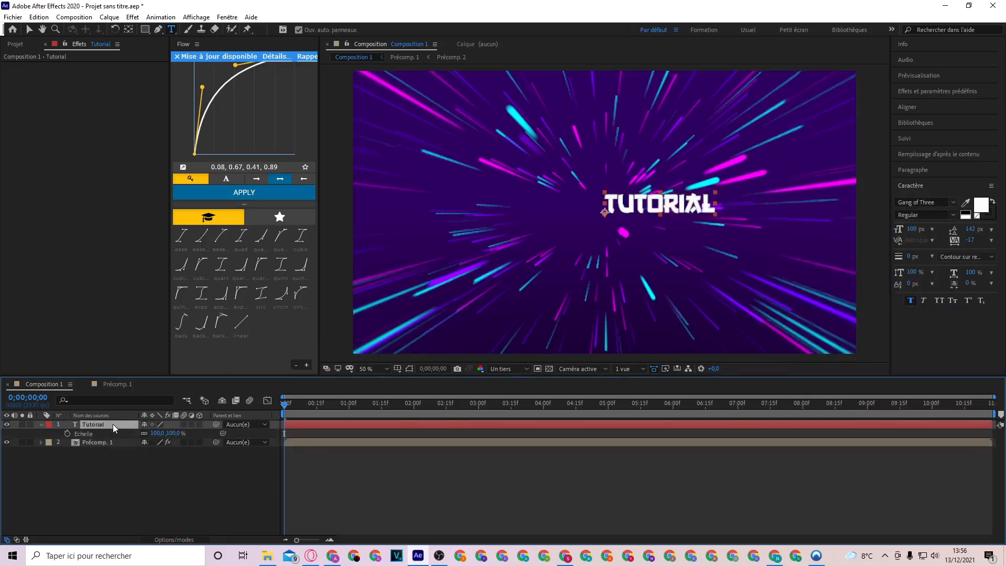
{"action": "key", "text": "shift+p"}
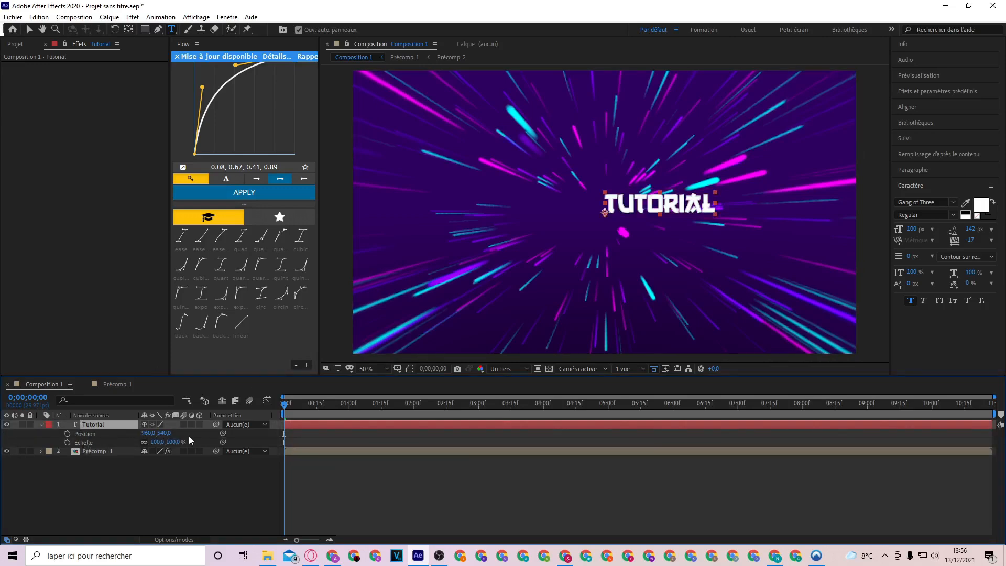
{"action": "key", "text": "apostrophe"}
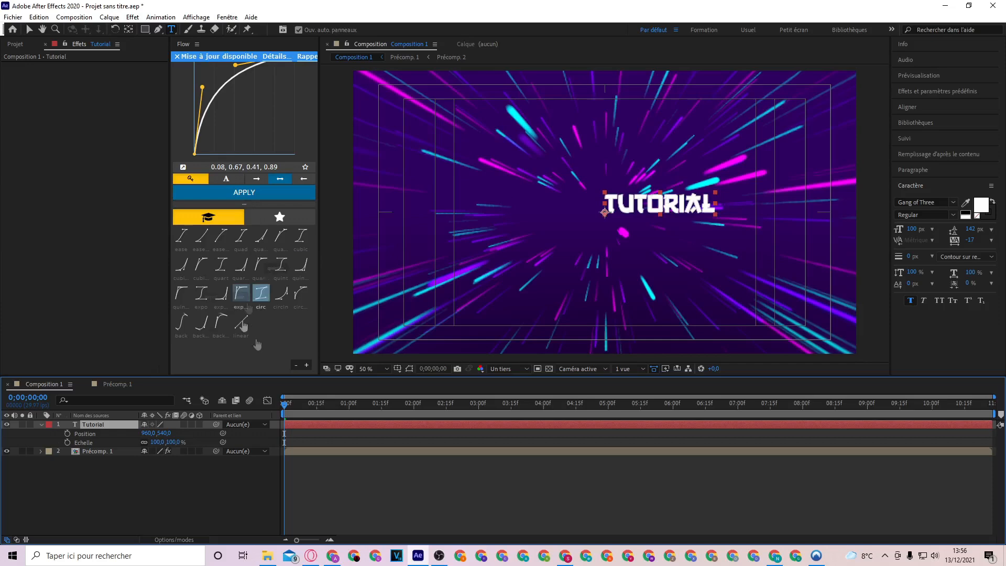
{"action": "left_click_drag", "start_coordinate": [157, 442], "coordinate": [225, 441]}
{"action": "left_click_drag", "start_coordinate": [156, 433], "coordinate": [2, 432]}
{"action": "left_click_drag", "start_coordinate": [150, 433], "coordinate": [65, 432]}
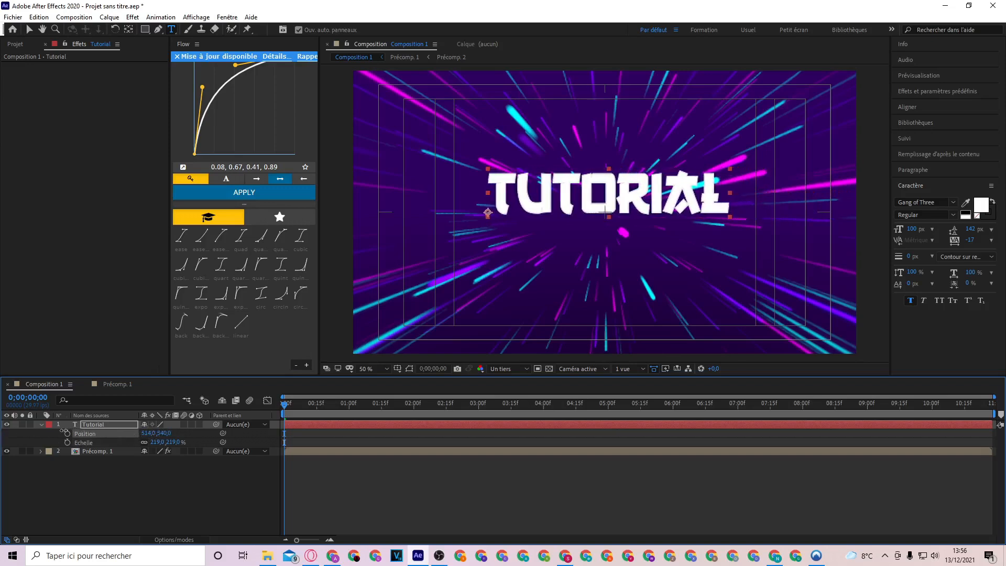
{"action": "mouse_move", "coordinate": [163, 433]}
{"action": "left_mouse_down"}
{"action": "mouse_move", "coordinate": [195, 434]}
{"action": "mouse_move", "coordinate": [181, 443]}
{"action": "left_mouse_up"}
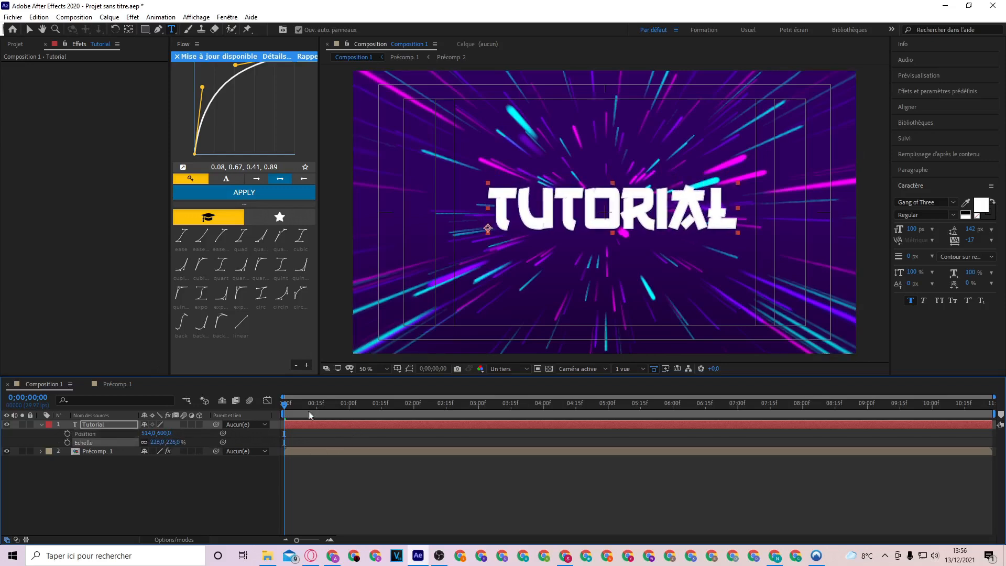
{"action": "left_click_drag", "start_coordinate": [166, 434], "coordinate": [173, 434]}
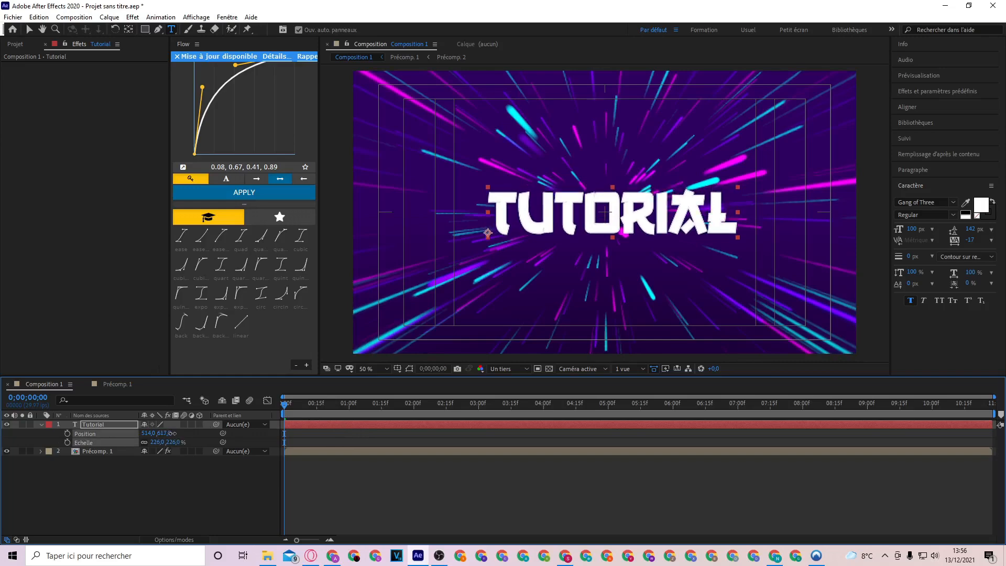
{"action": "left_click", "coordinate": [319, 482]}
- Split the "Tutorial" text layer at 0;00;01;21 and delete the part after the cut
{"action": "left_click_drag", "start_coordinate": [284, 403], "coordinate": [394, 404]}
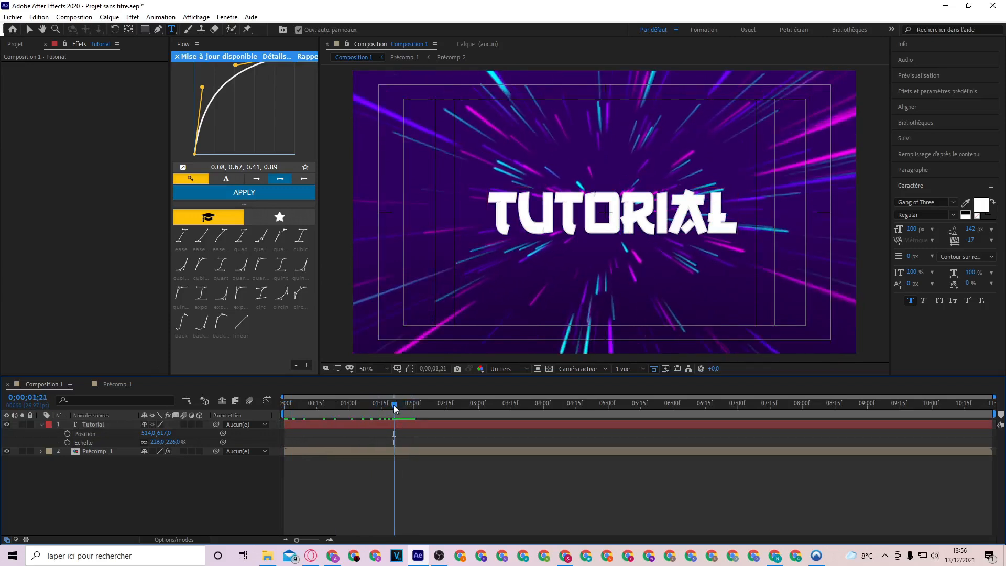
{"action": "left_click", "coordinate": [401, 423]}
{"action": "key", "text": "ctrl+shift+d"}
{"action": "key", "text": "Delete"}
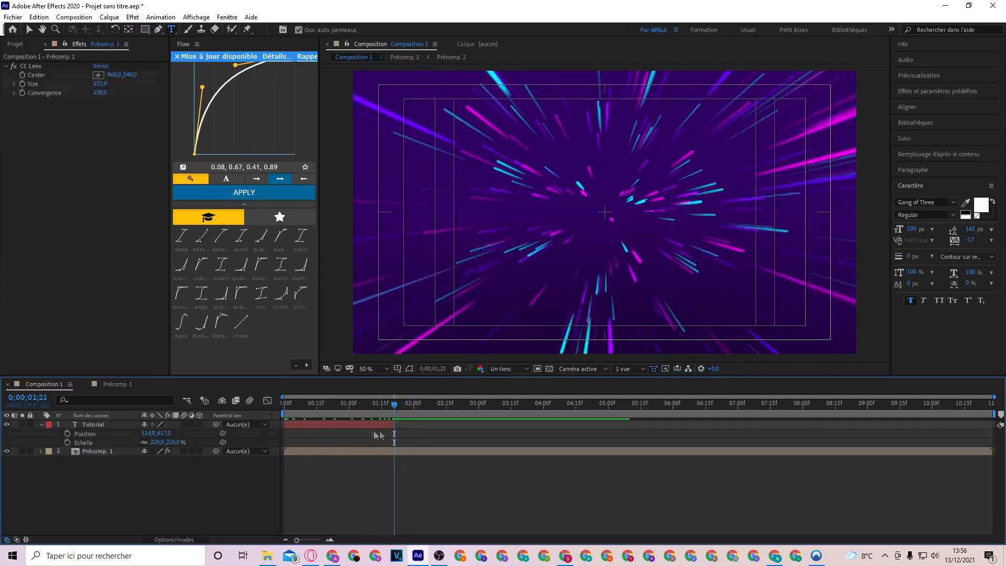
- Find the S_TextureFlux effect with the search term "texture" and apply it to the remaining "Tutorial" text layer
{"action": "left_click", "coordinate": [367, 423]}
{"action": "left_click_drag", "start_coordinate": [394, 404], "coordinate": [278, 413]}
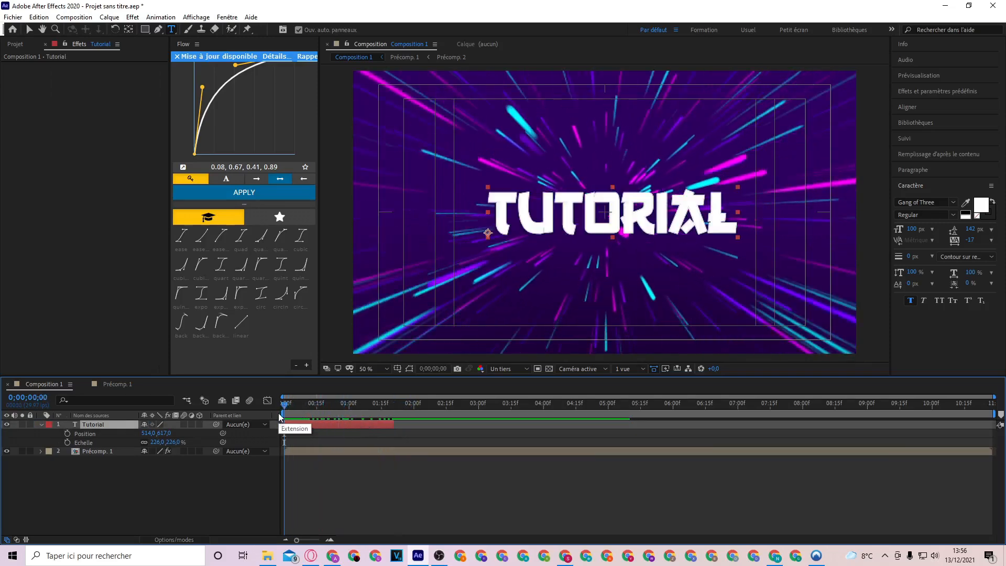
{"action": "left_click", "coordinate": [946, 88]}
{"action": "left_click", "coordinate": [935, 104]}
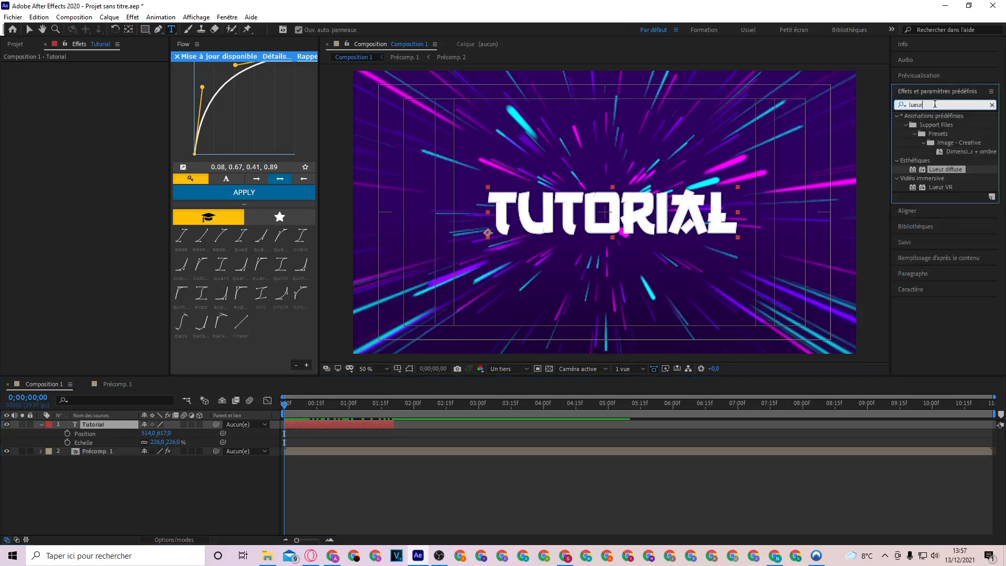
{"action": "key", "text": "BackSpace"}
{"action": "key", "text": "BackSpace"}
{"action": "key", "text": "BackSpace"}
{"action": "key", "text": "BackSpace"}
{"action": "key", "text": "BackSpace"}
{"action": "type", "text": "text"}
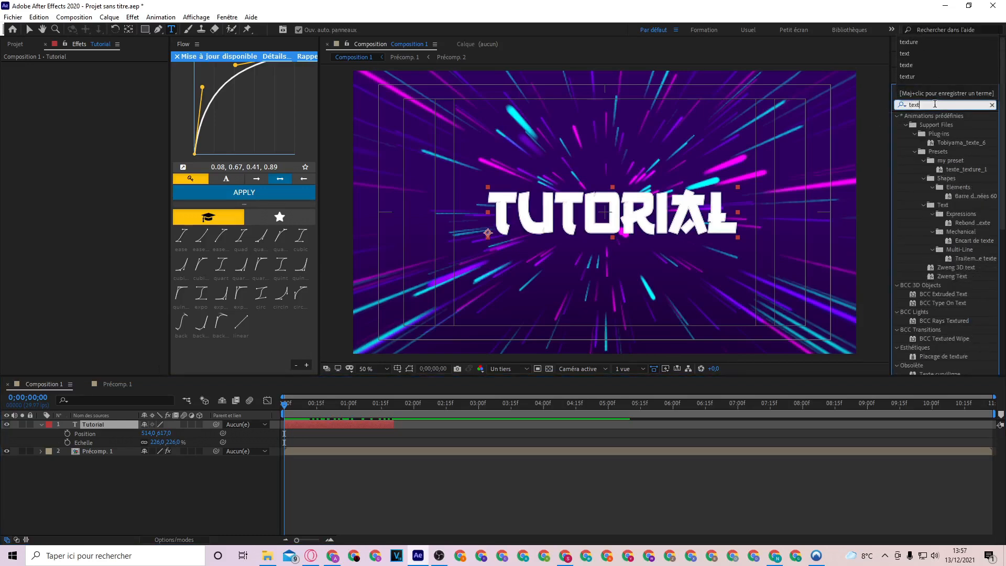
{"action": "type", "text": "ure"}
{"action": "left_click_drag", "start_coordinate": [952, 244], "coordinate": [335, 423]}
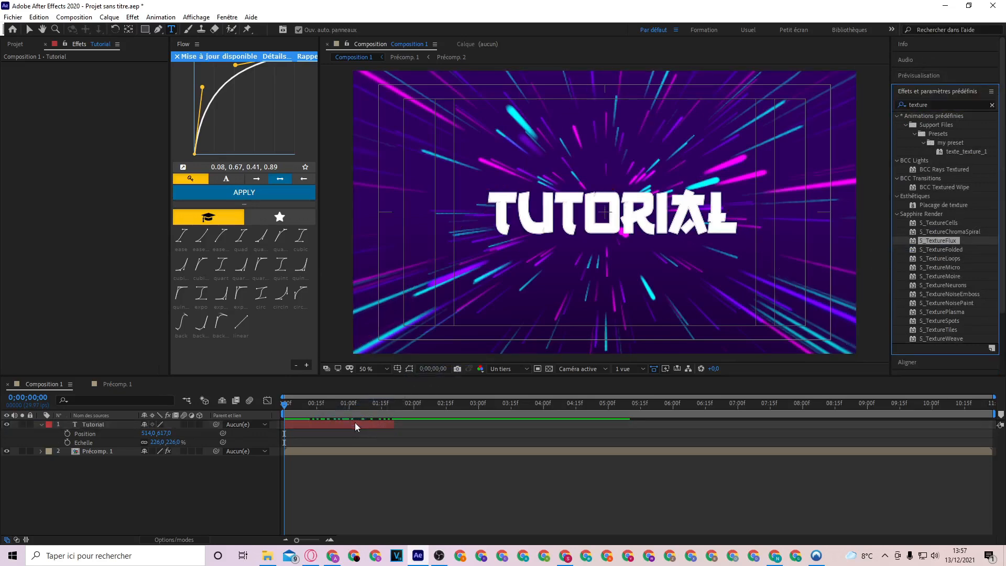
{"action": "left_click", "coordinate": [988, 105]}
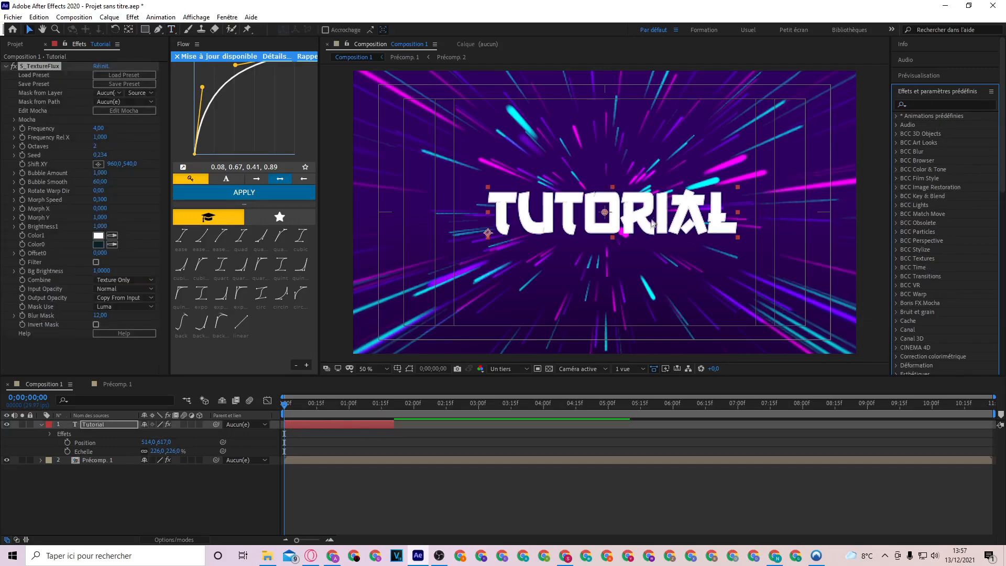
- Set the S_TextureFlux Color0 to bright blue 00BDEF and switch the preview resolution to half
{"action": "left_click", "coordinate": [511, 369]}
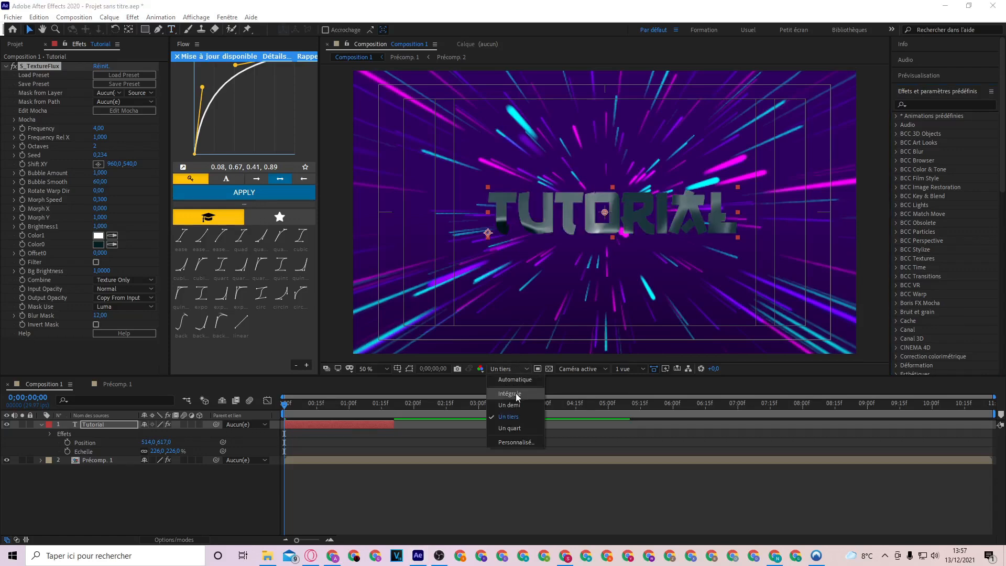
{"action": "left_click", "coordinate": [516, 393]}
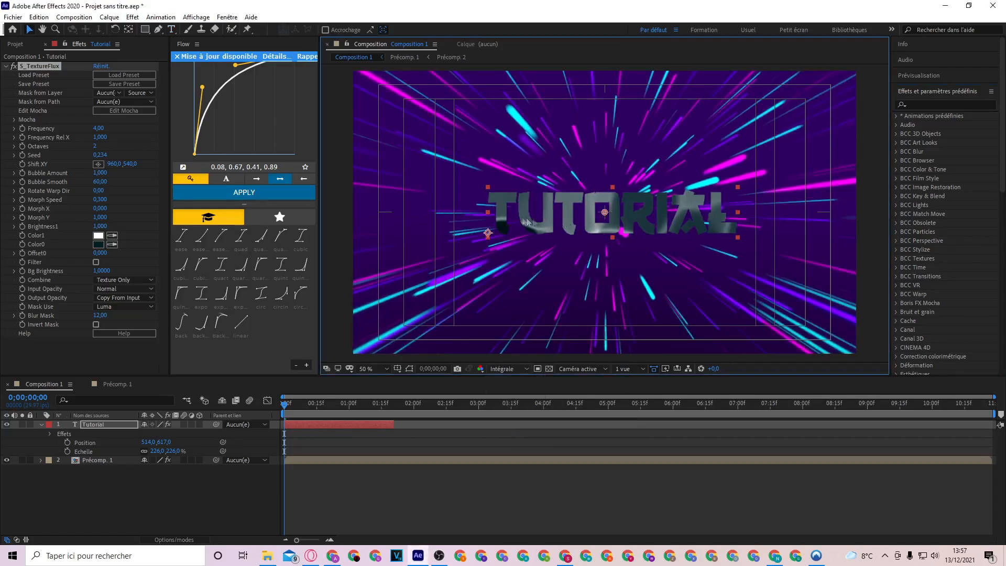
{"action": "left_click", "coordinate": [97, 245]}
{"action": "left_click_drag", "start_coordinate": [642, 371], "coordinate": [654, 357]}
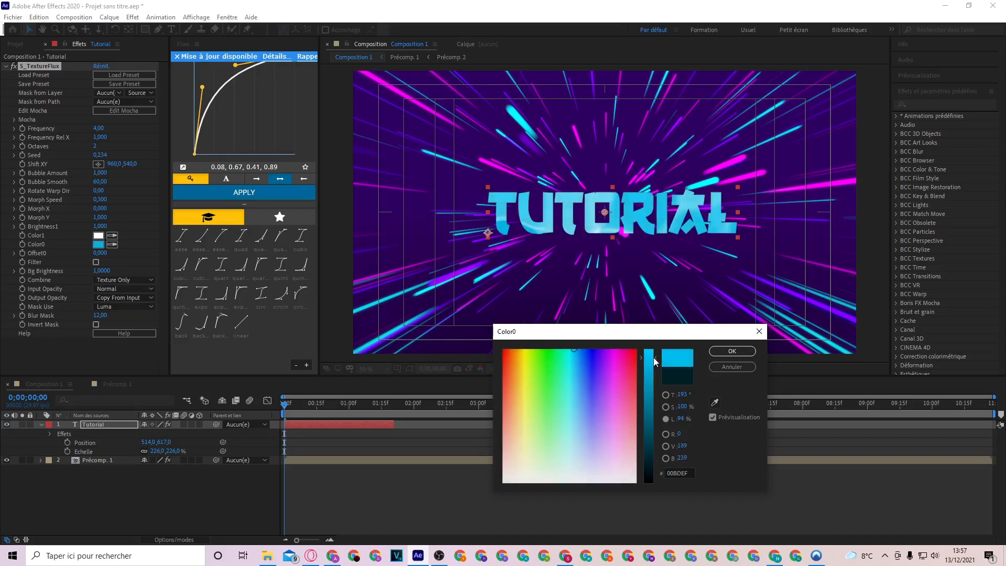
{"action": "left_click", "coordinate": [732, 351]}
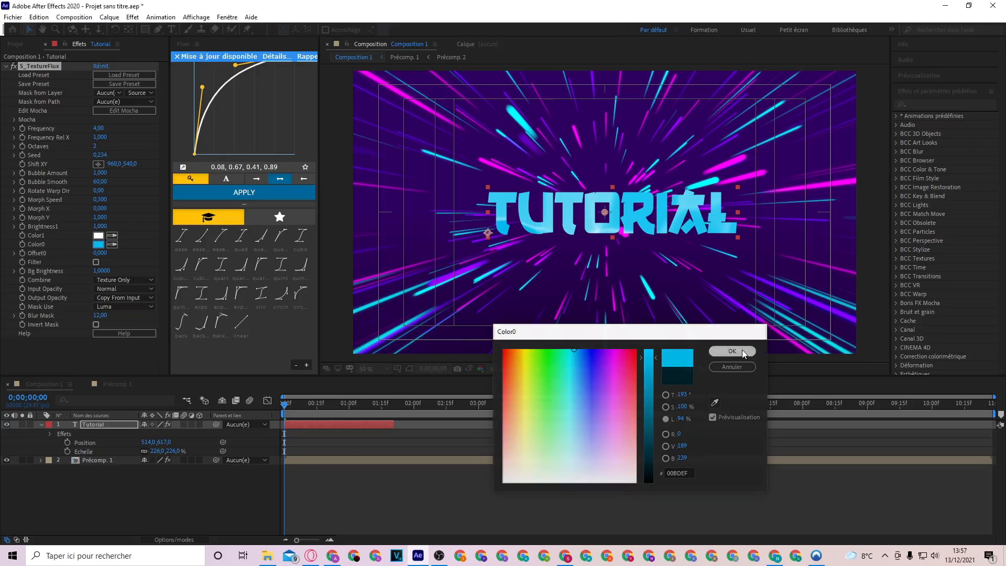
{"action": "left_click", "coordinate": [521, 369]}
{"action": "left_click", "coordinate": [524, 405]}
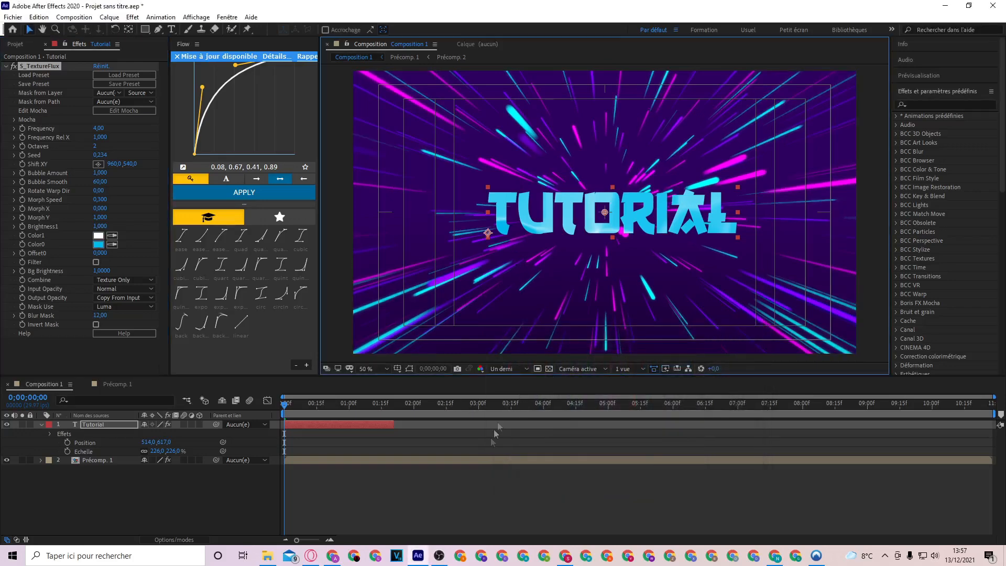
- Search the effects for "glow" and apply S_Glow to the "Tutorial" text below the S_TextureFlux effect
{"action": "left_click", "coordinate": [957, 101]}
{"action": "type", "text": "glow"}
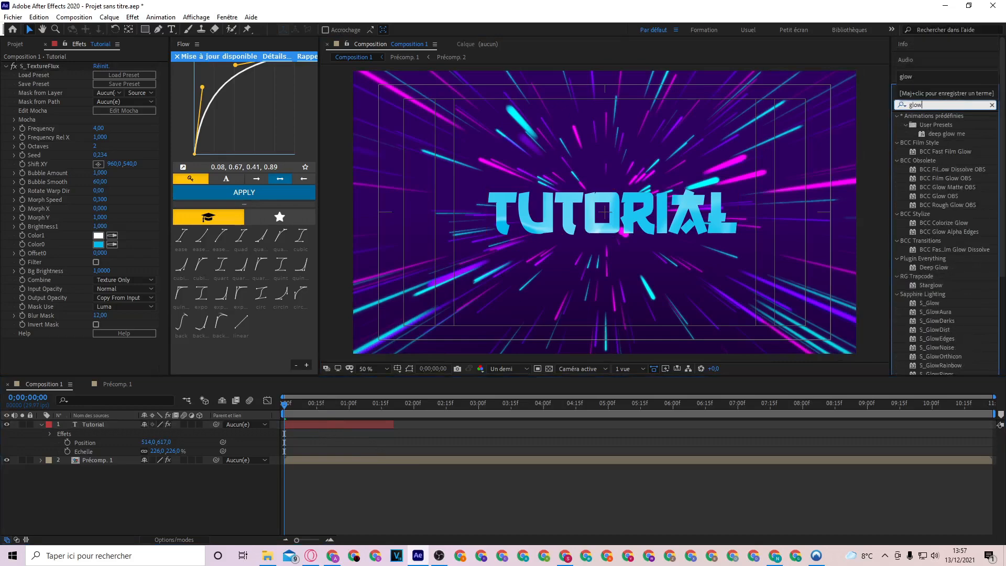
{"action": "left_click_drag", "start_coordinate": [935, 304], "coordinate": [76, 349]}
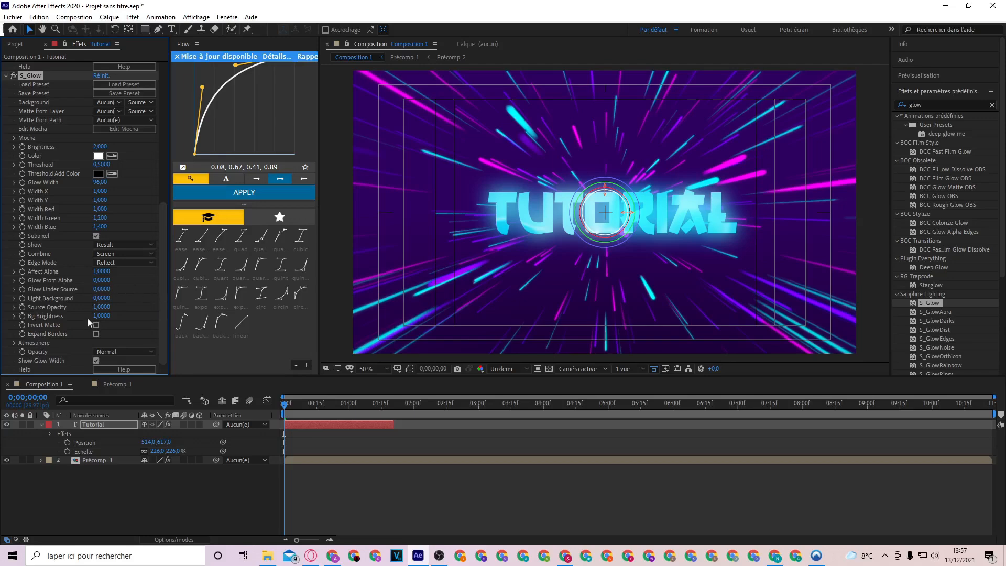
- Try S_Glow threshold values above 1 and at 0, and undo both changes
{"action": "scroll", "coordinate": [56, 194], "scroll_direction": "up", "scroll_amount": 3}
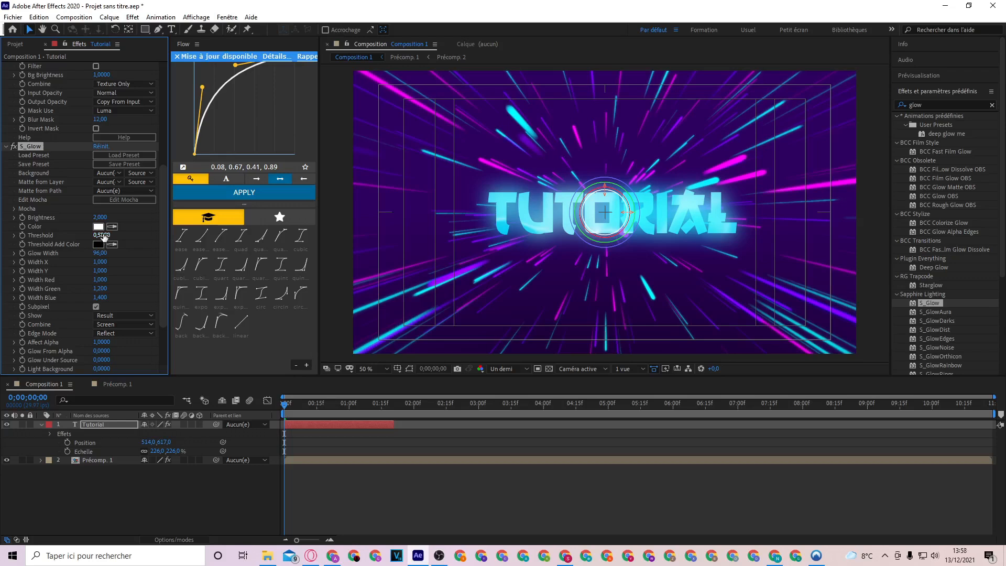
{"action": "left_click_drag", "start_coordinate": [102, 236], "coordinate": [132, 236]}
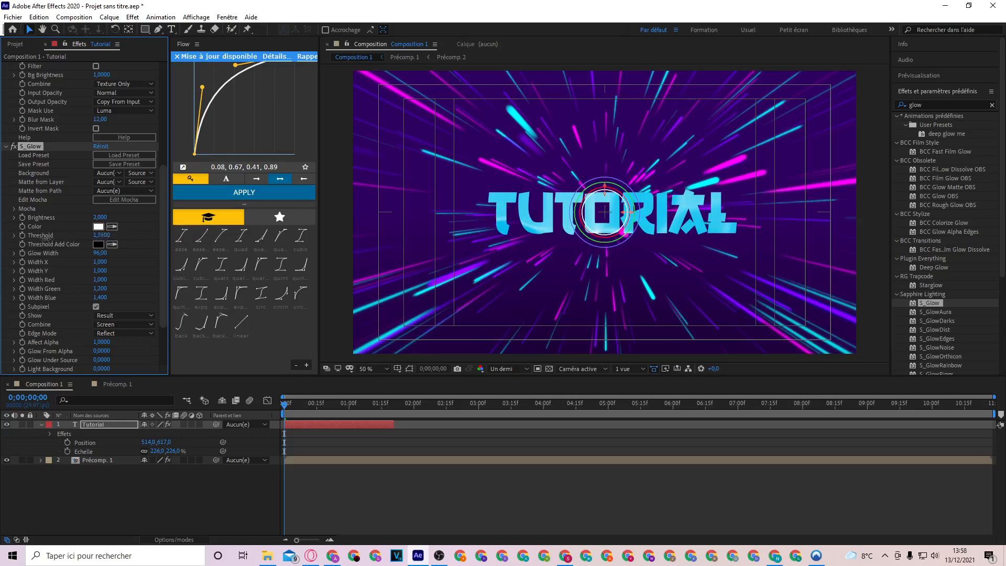
{"action": "left_click_drag", "start_coordinate": [55, 243], "coordinate": [67, 236]}
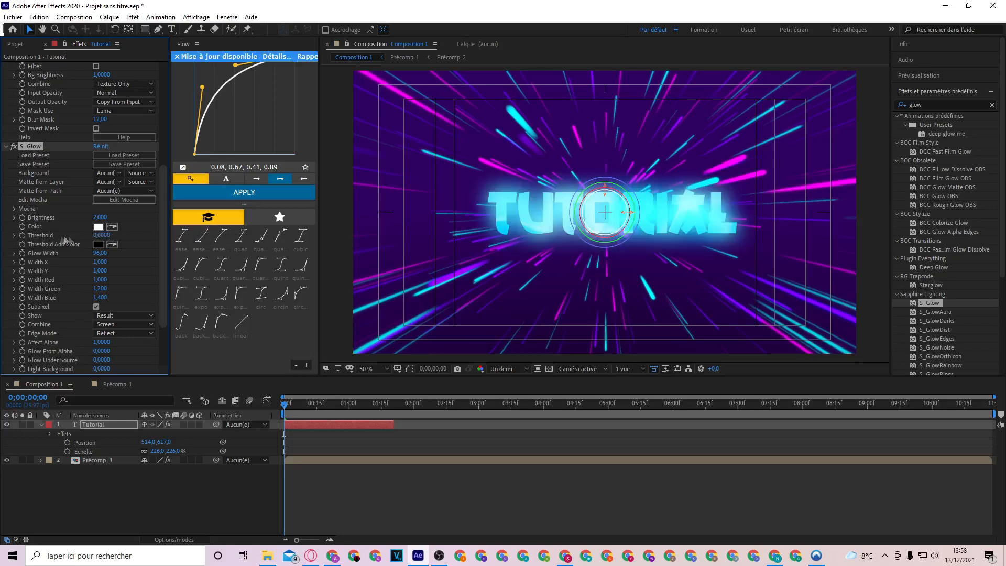
{"action": "key", "text": "ctrl+z"}
{"action": "key", "text": "ctrl+z"}
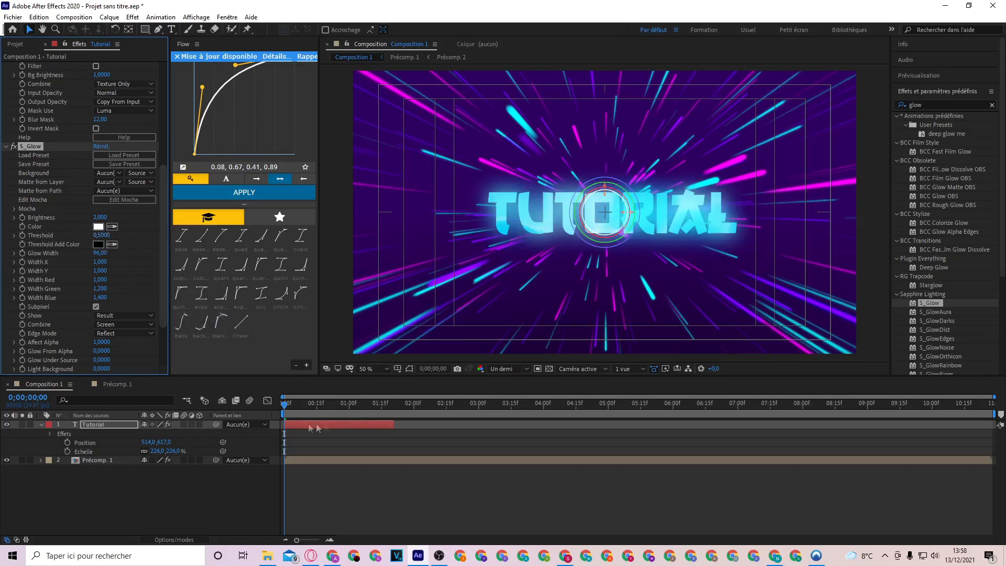
- Search the effects for "transf" and apply Transformation to the "Tutorial" text below S_Glow
{"action": "left_click", "coordinate": [989, 104]}
{"action": "type", "text": "transf"}
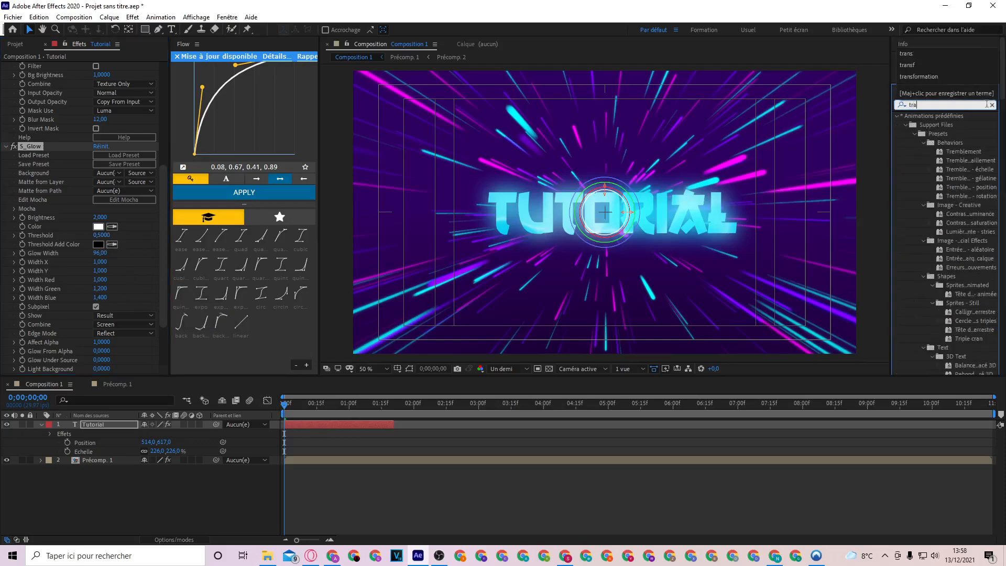
{"action": "left_click_drag", "start_coordinate": [958, 124], "coordinate": [81, 354]}
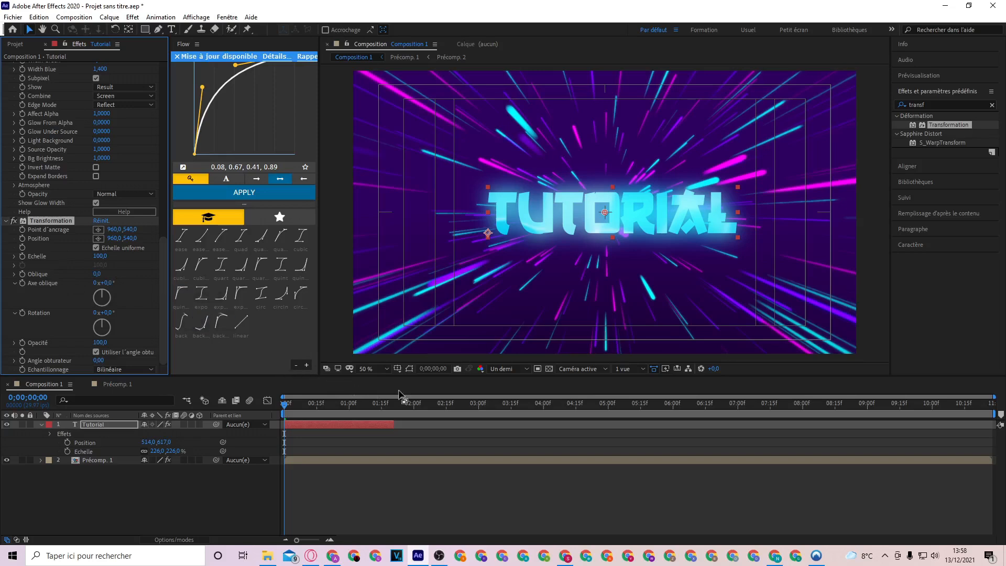
- Turn off uniform scale in the Transformation effect and keyframe its scale width at 100 on frame 0;00;00;04
{"action": "key", "text": "equal"}
{"action": "key", "text": "equal"}
{"action": "key", "text": "equal"}
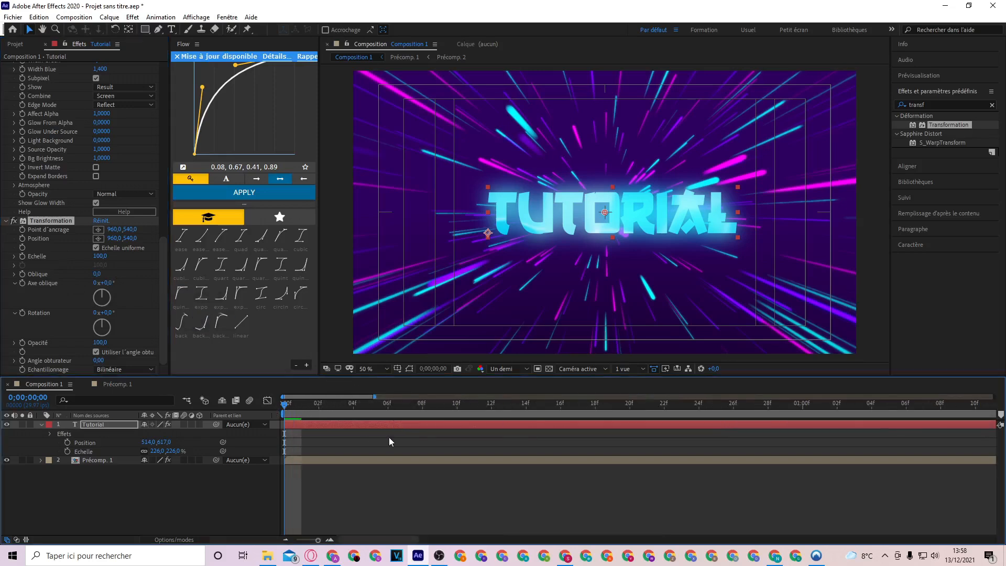
{"action": "key", "text": "space"}
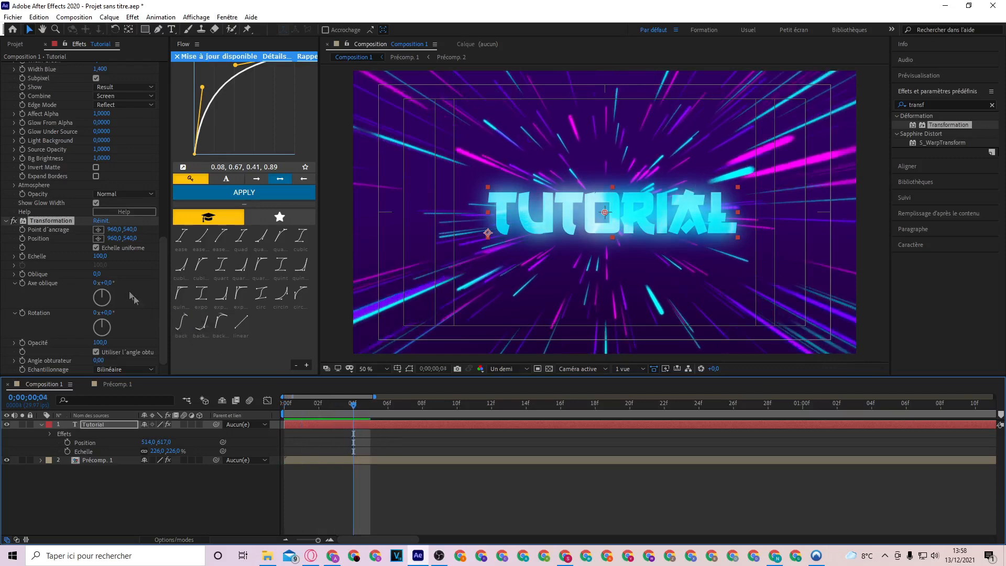
{"action": "left_click", "coordinate": [96, 248]}
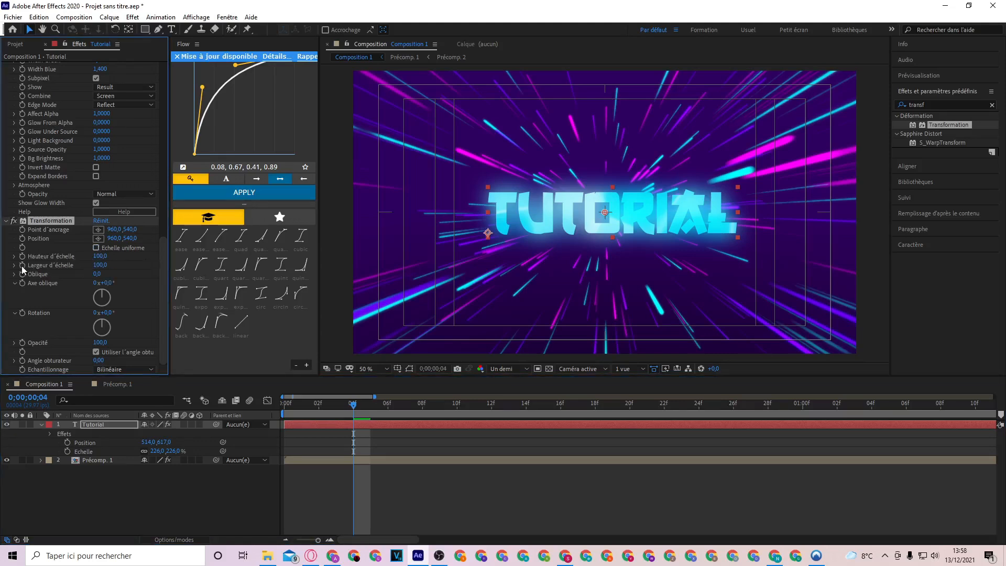
{"action": "left_click", "coordinate": [22, 265]}
{"action": "key", "text": "u"}
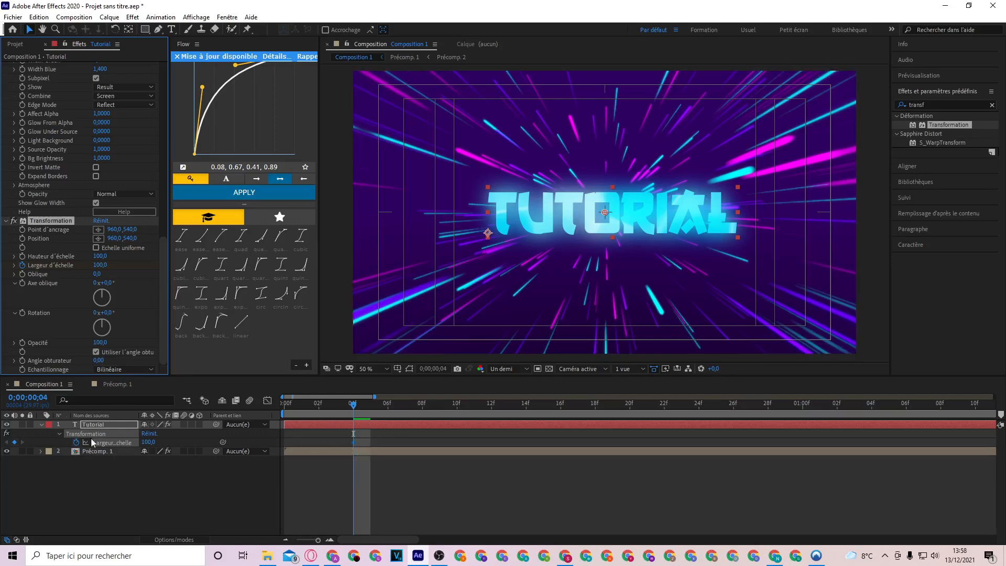
- Set the Transformation scale width to 500 at the first frame and play back the title's stretch animation
{"action": "left_click_drag", "start_coordinate": [352, 407], "coordinate": [285, 407]}
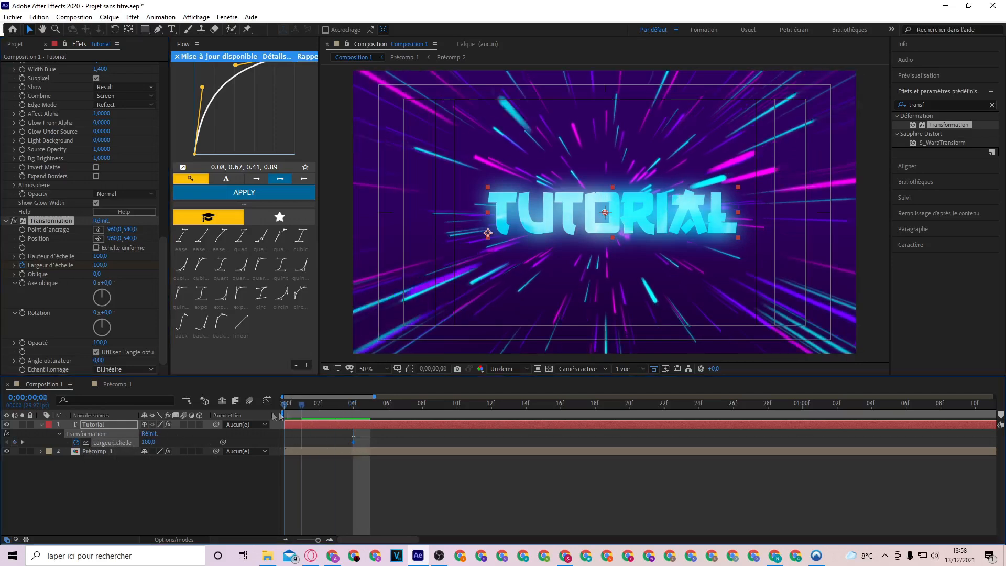
{"action": "left_click", "coordinate": [100, 265]}
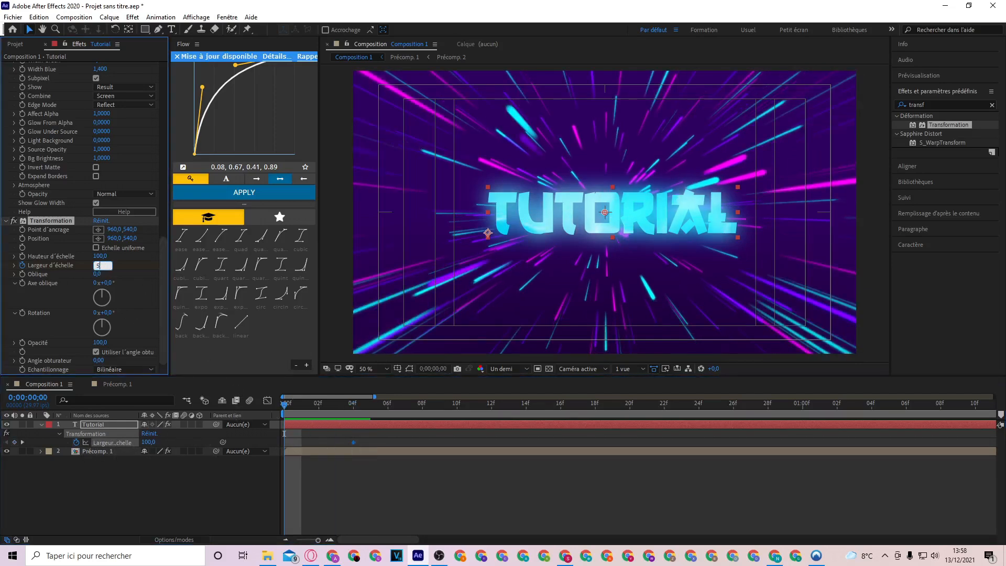
{"action": "key", "text": "Return"}
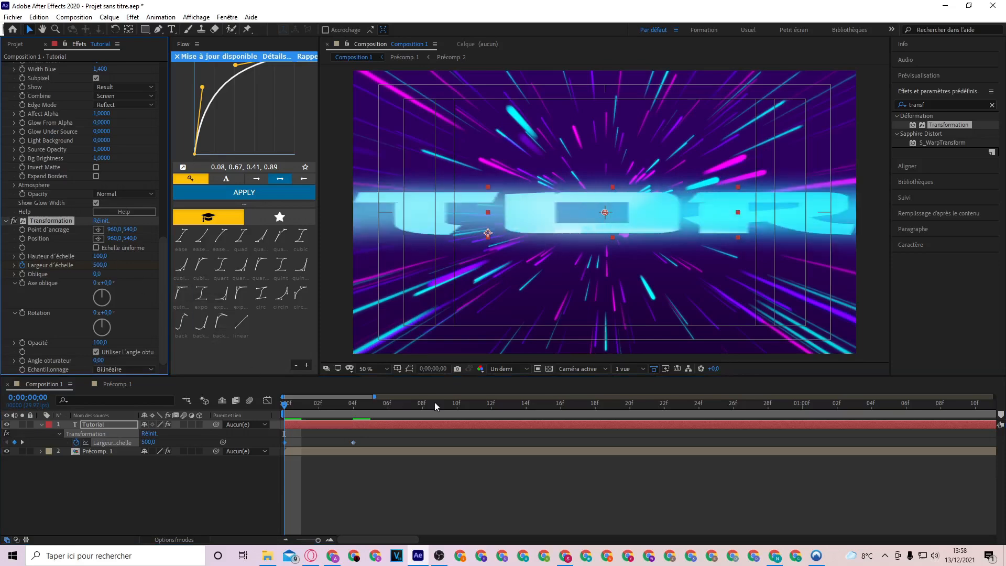
{"action": "key", "text": "space"}
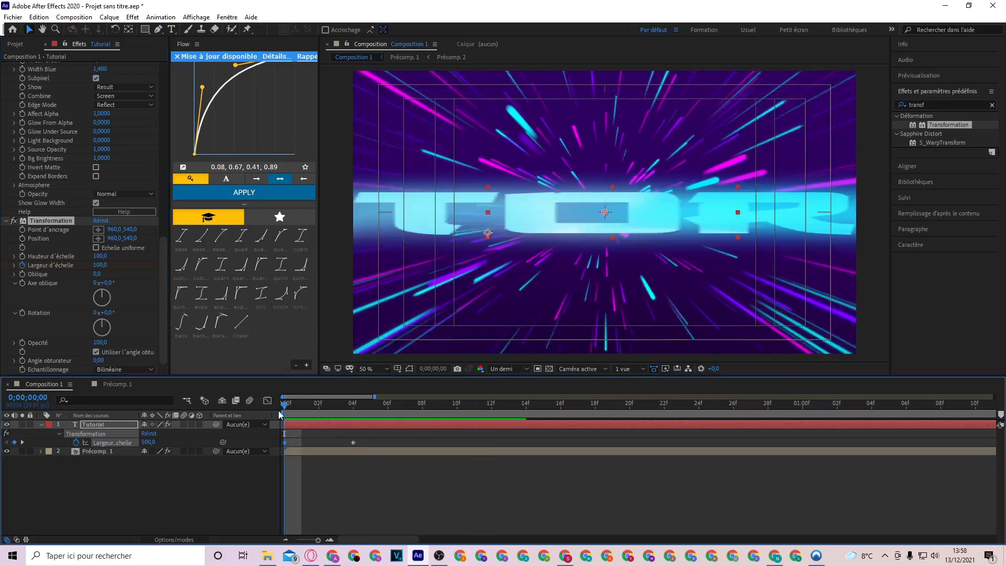
{"action": "left_click", "coordinate": [285, 406]}
{"action": "key", "text": "space"}
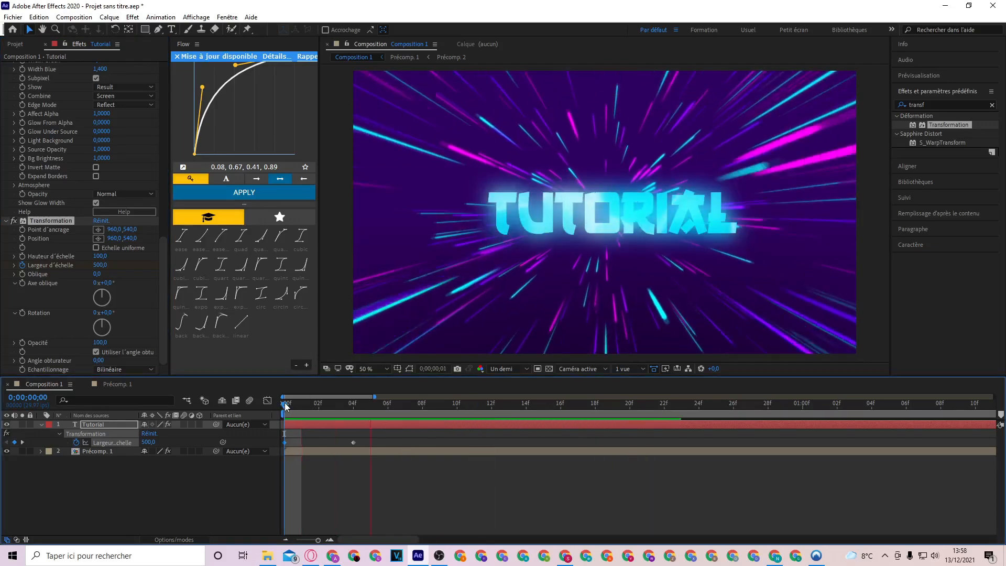
- Apply Easy Ease to both scale width keyframes and reshape the value curve to fall steeply first and settle gently
{"action": "key", "text": "space"}
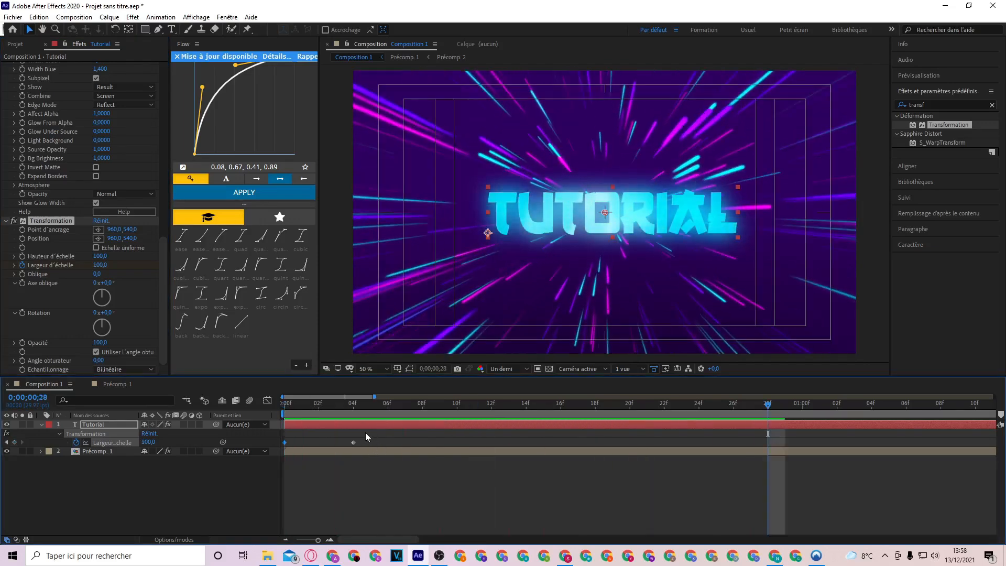
{"action": "left_click_drag", "start_coordinate": [366, 436], "coordinate": [281, 449]}
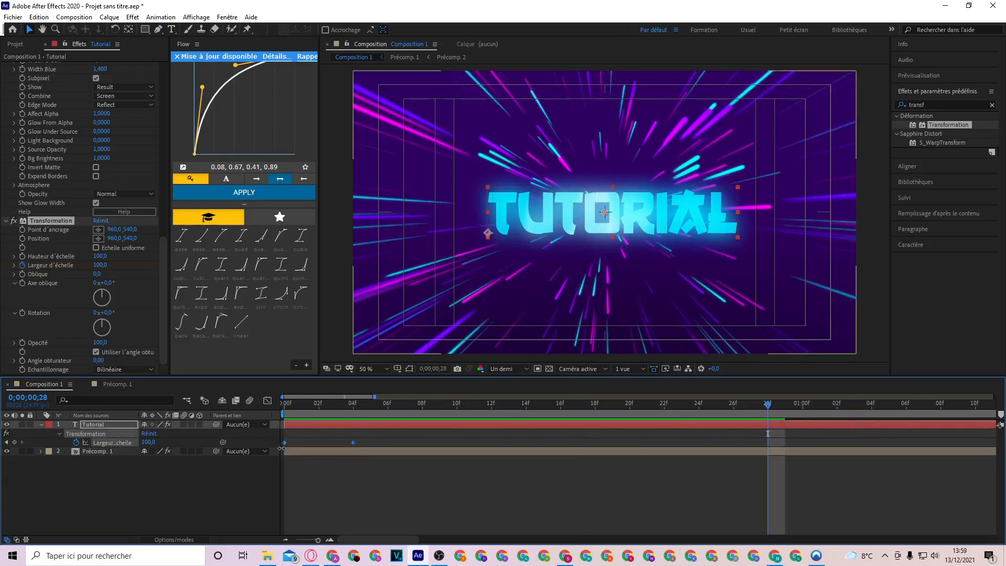
{"action": "key", "text": "F9"}
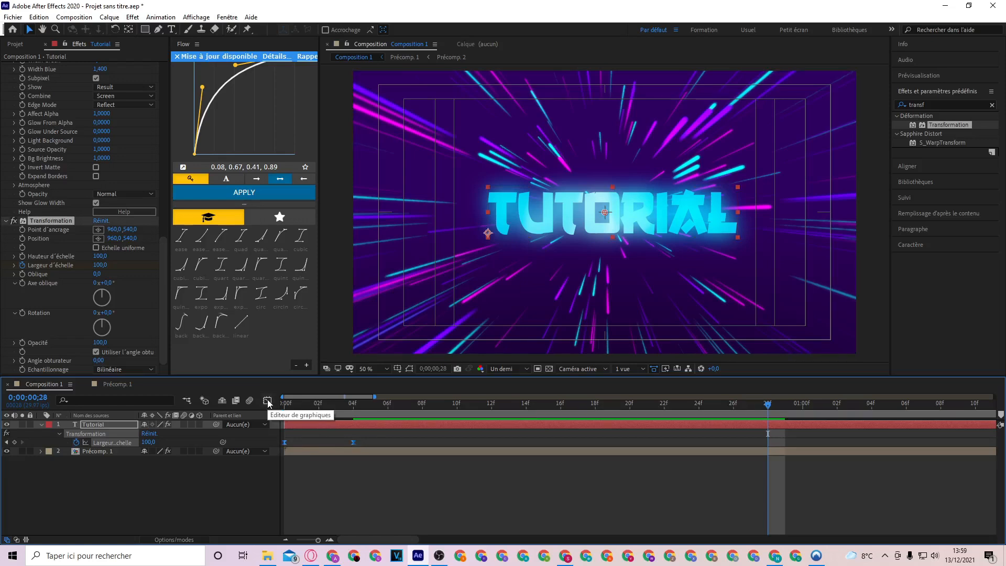
{"action": "left_click", "coordinate": [267, 401]}
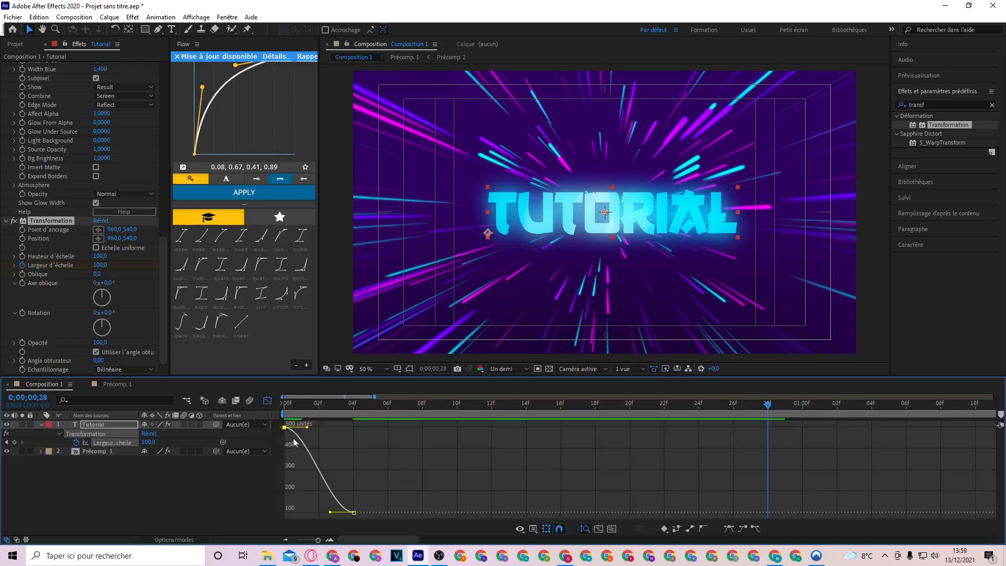
{"action": "left_click_drag", "start_coordinate": [307, 427], "coordinate": [298, 510]}
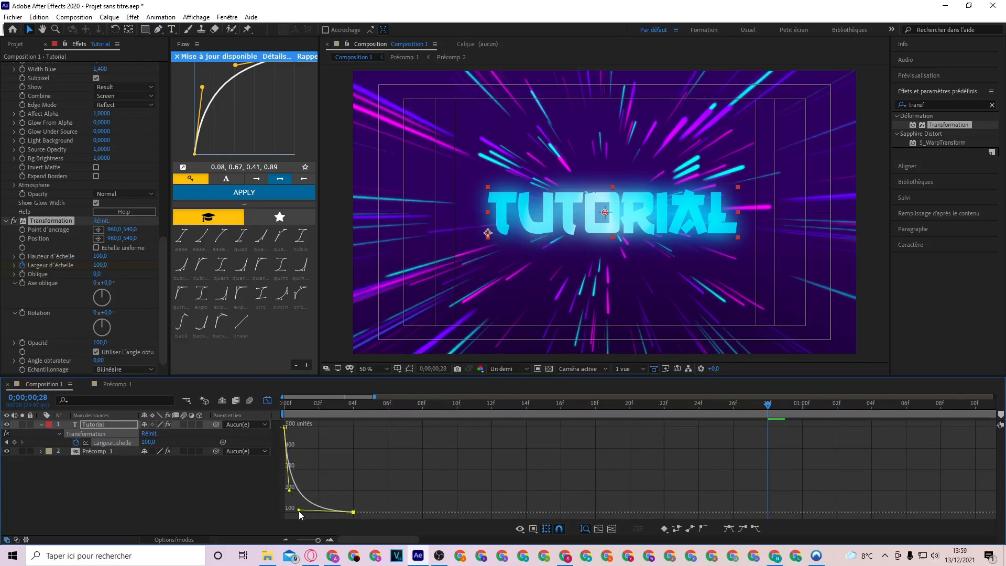
- Close the graph editor and play back the eased stretch animation of the "Tutorial" title from the start
{"action": "left_click", "coordinate": [285, 412]}
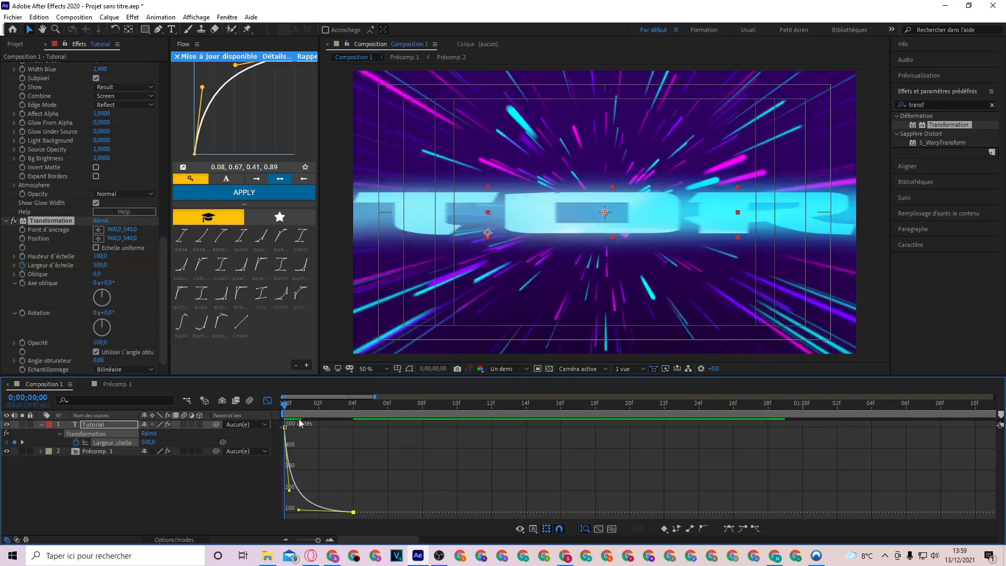
{"action": "key", "text": "space"}
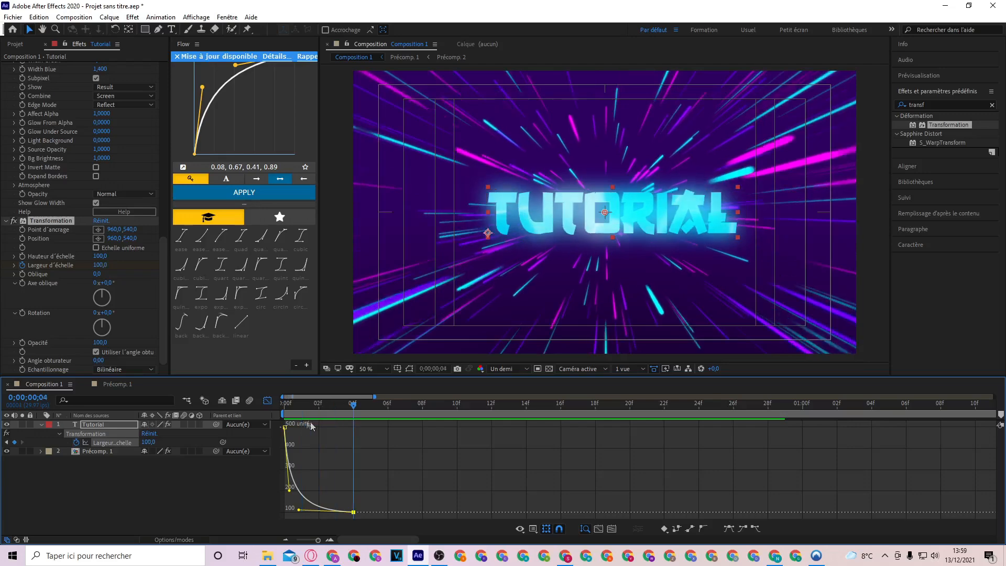
{"action": "left_click", "coordinate": [267, 400]}
{"action": "left_click", "coordinate": [301, 407]}
{"action": "key", "text": "space"}
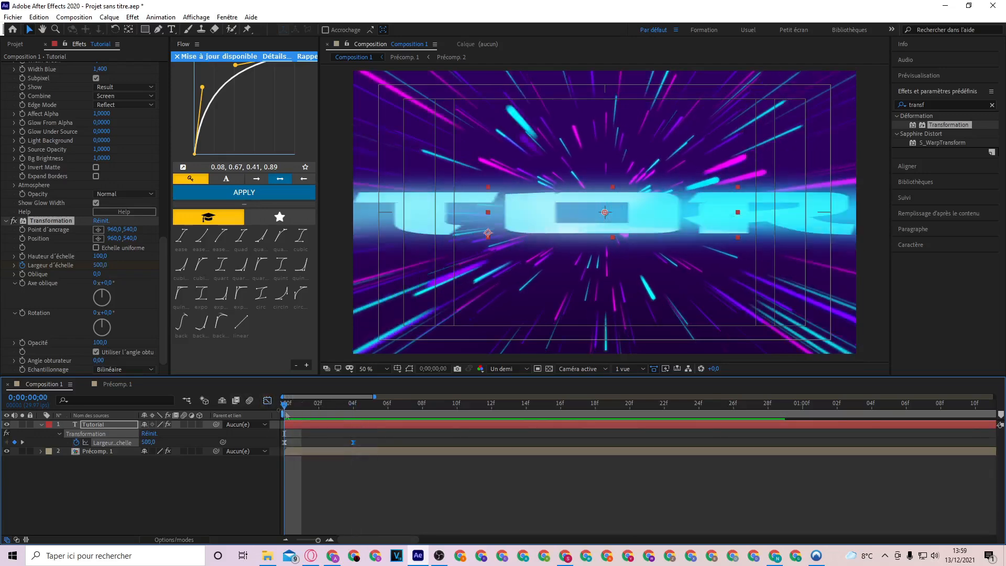
{"action": "left_click", "coordinate": [284, 407]}
{"action": "left_click", "coordinate": [291, 539]}
{"action": "key", "text": "space"}
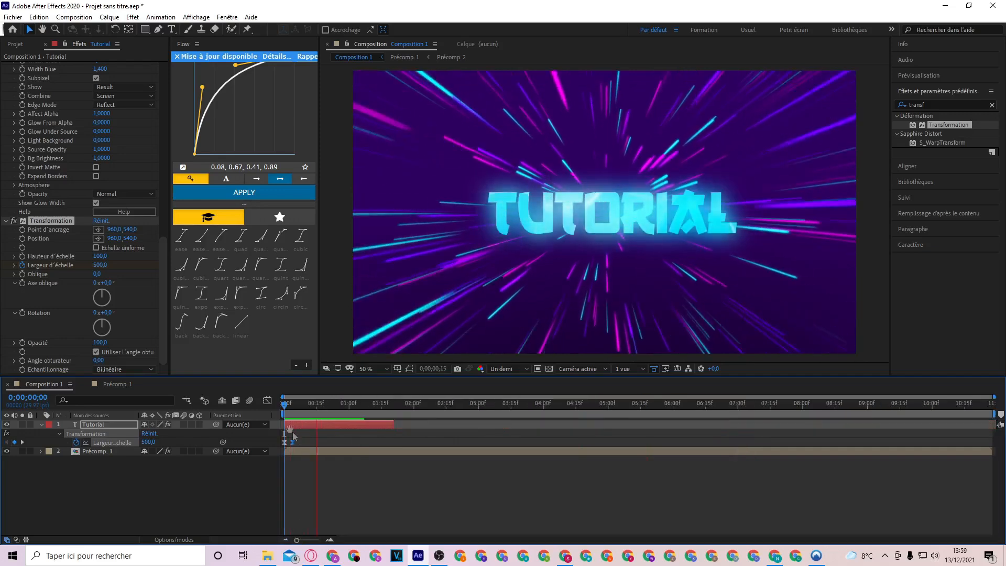
{"action": "left_click", "coordinate": [288, 402]}
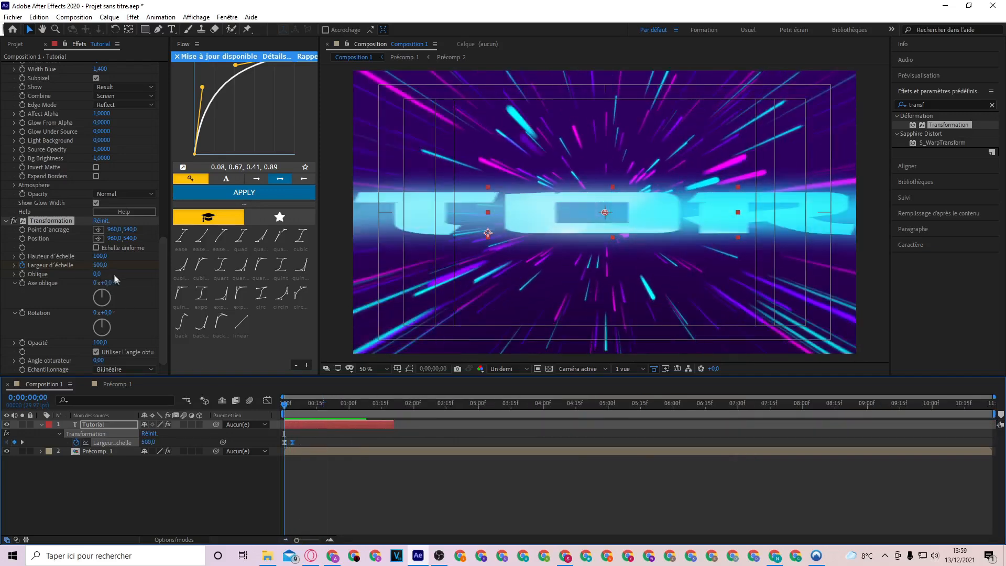
- Keyframe the S_Glow threshold at 0.5 on frame 0;00;00;06 and at 0 on the first frame, and play back the glow
{"action": "scroll", "coordinate": [73, 208], "scroll_direction": "up", "scroll_amount": 3}
{"action": "scroll", "coordinate": [73, 209], "scroll_direction": "up", "scroll_amount": 3}
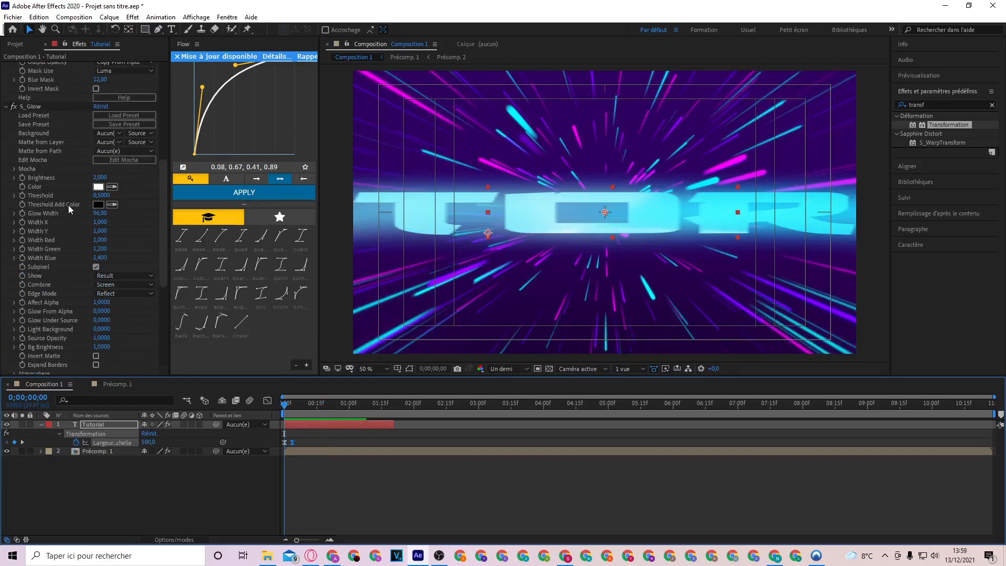
{"action": "key", "text": "semicolon"}
{"action": "key", "text": "space"}
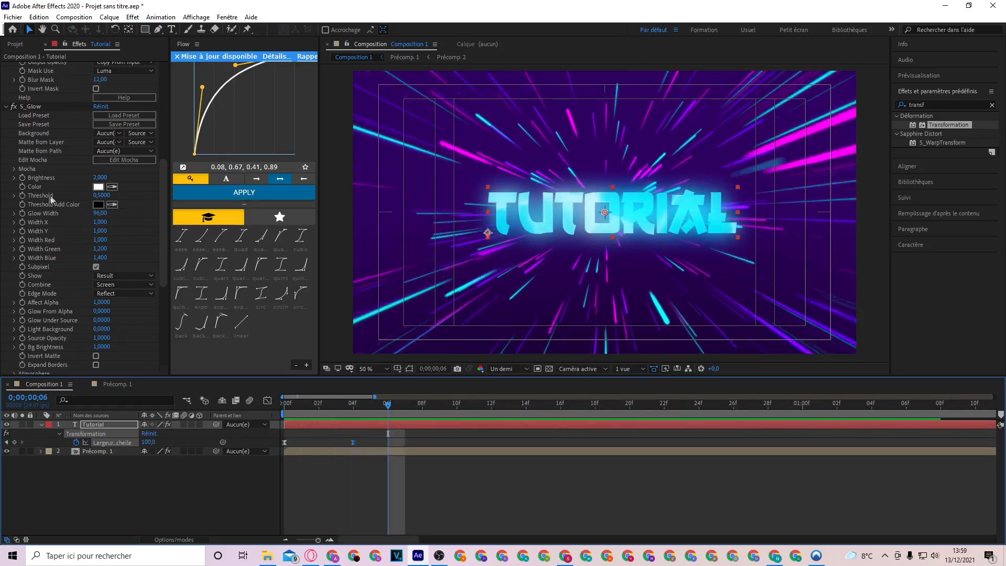
{"action": "left_click", "coordinate": [23, 196]}
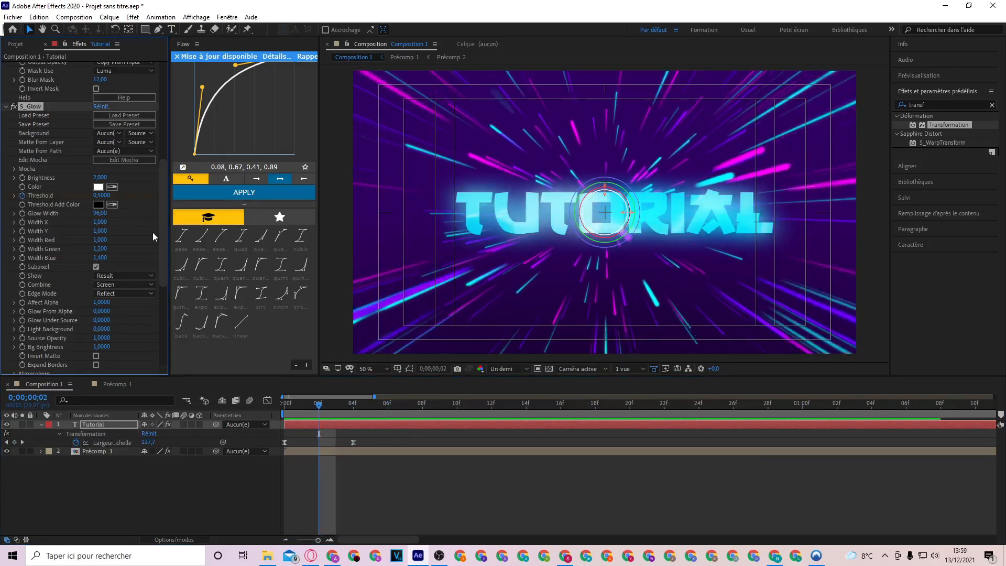
{"action": "key", "text": "u"}
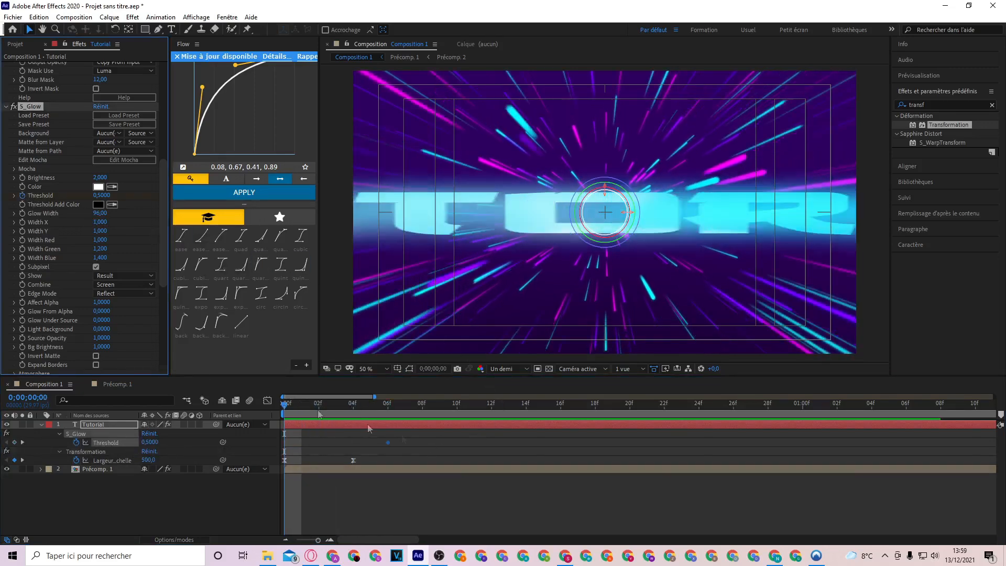
{"action": "left_click_drag", "start_coordinate": [101, 196], "coordinate": [75, 197]}
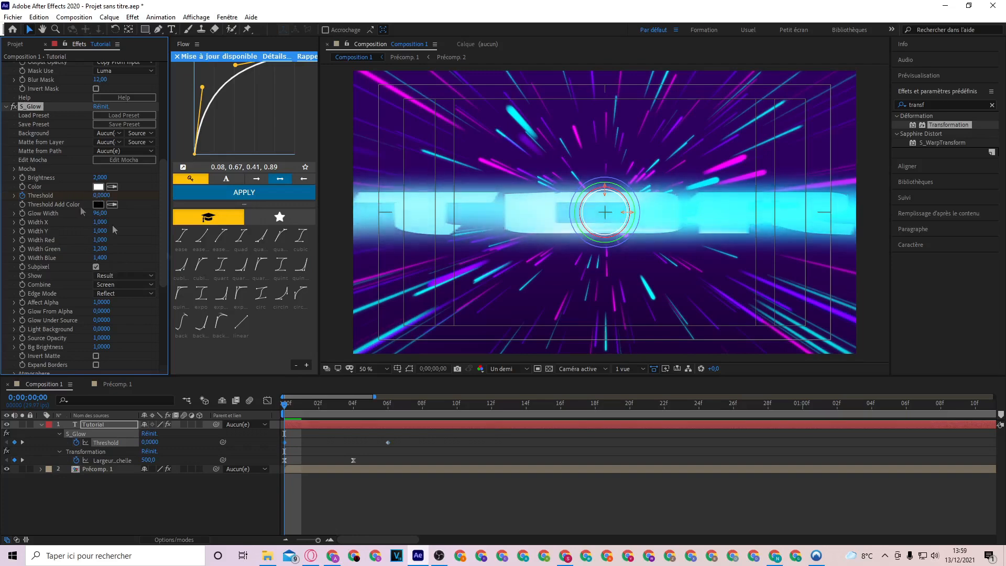
{"action": "key", "text": "space"}
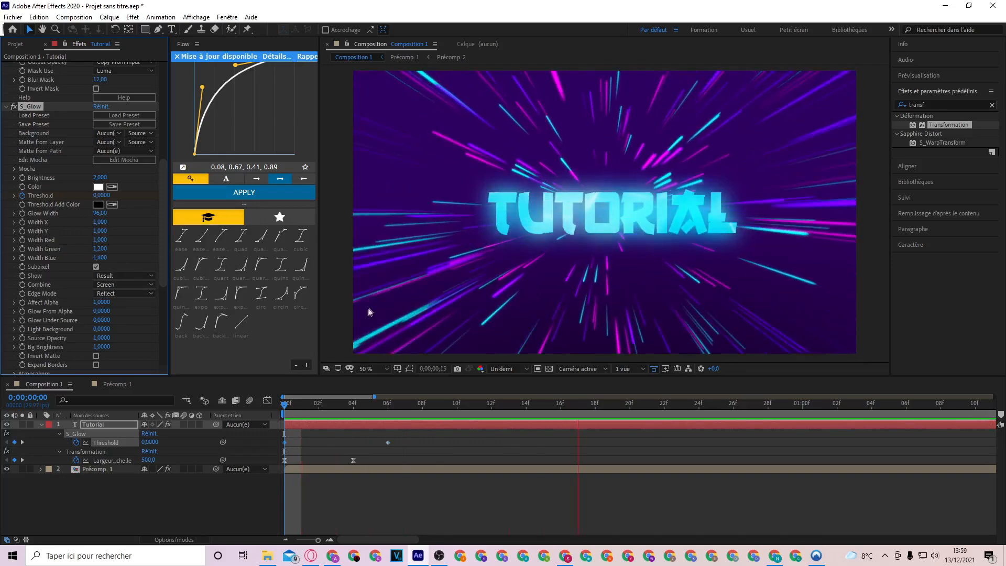
{"action": "key", "text": "space"}
{"action": "left_click_drag", "start_coordinate": [285, 406], "coordinate": [272, 411]}
{"action": "key", "text": "space"}
- Set the S_Glow threshold keyframe on frame 0;00;00;06 to 0.75 and play back the title from the start
{"action": "left_click", "coordinate": [387, 407]}
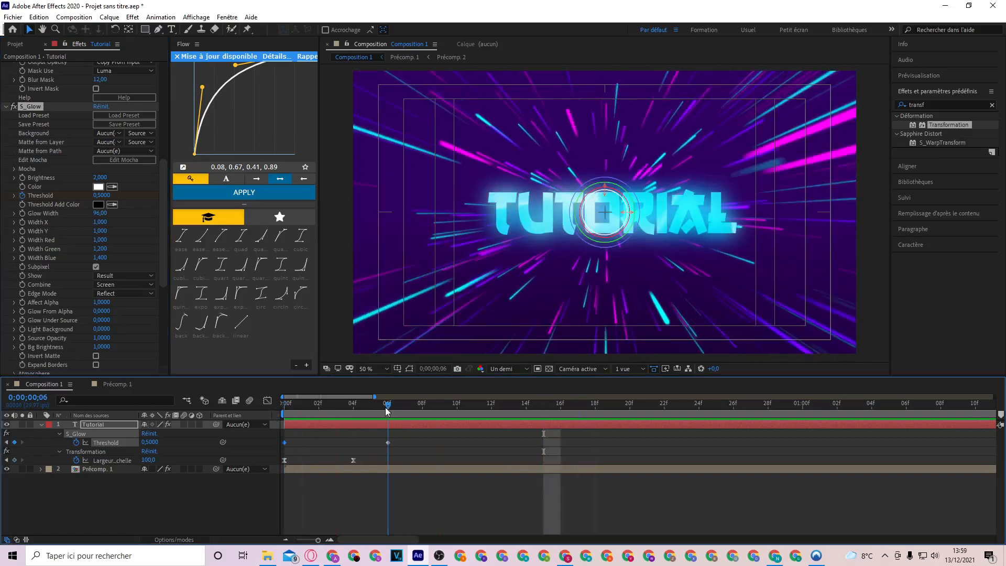
{"action": "left_click_drag", "start_coordinate": [109, 196], "coordinate": [117, 196]}
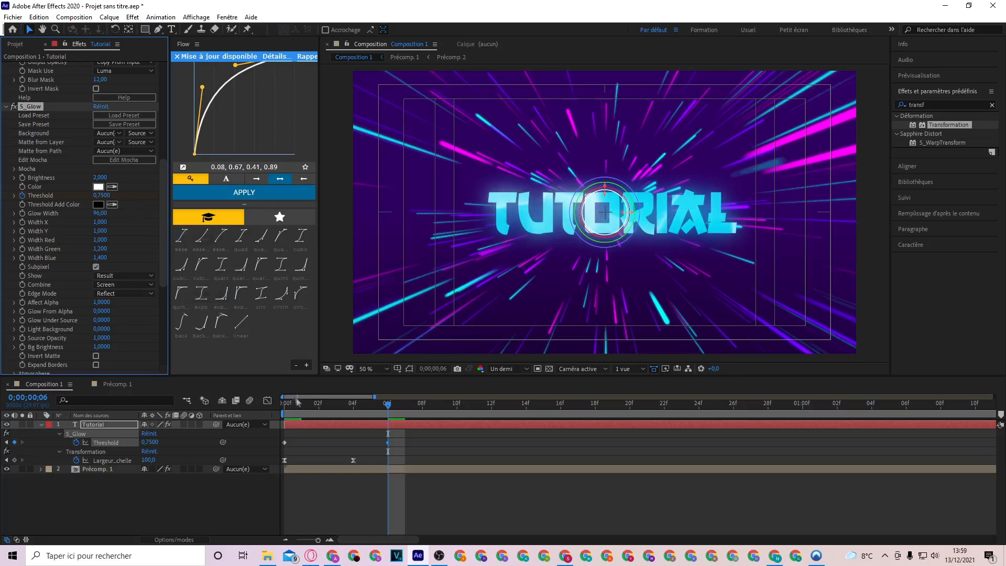
{"action": "left_click_drag", "start_coordinate": [294, 404], "coordinate": [281, 407]}
{"action": "key", "text": "space"}
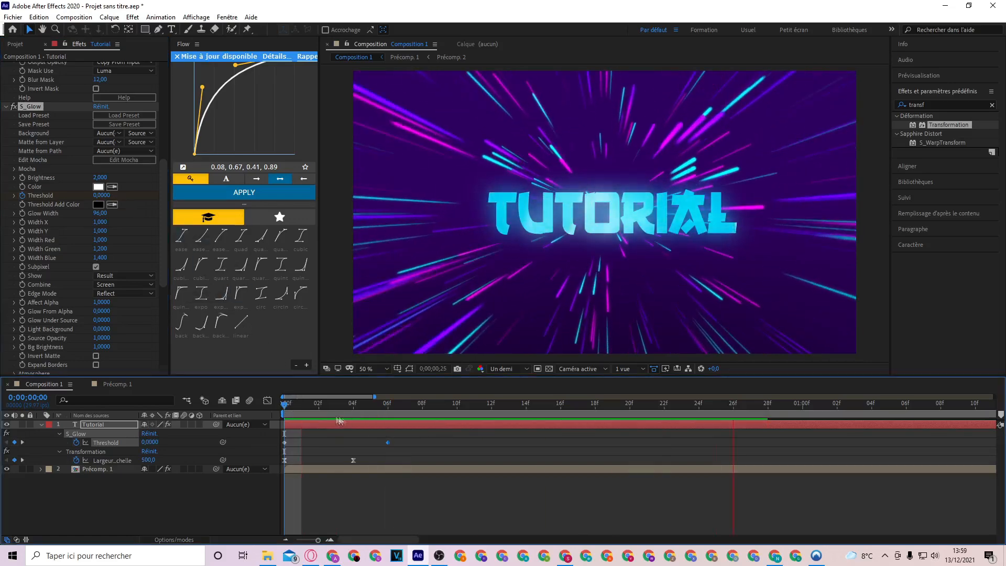
{"action": "key", "text": "space"}
- Add a scale width keyframe on frame 0;00;00;03 and move the last scale width keyframe to frame 0;00;00;25
{"action": "left_click", "coordinate": [287, 539]}
{"action": "left_click_drag", "start_coordinate": [419, 418], "coordinate": [312, 405]}
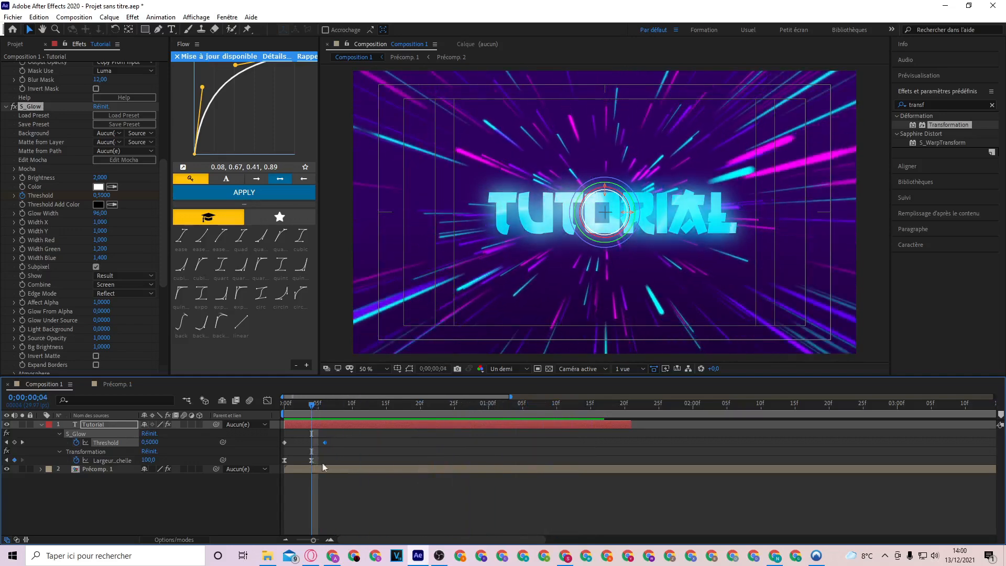
{"action": "key", "text": "Page_Up"}
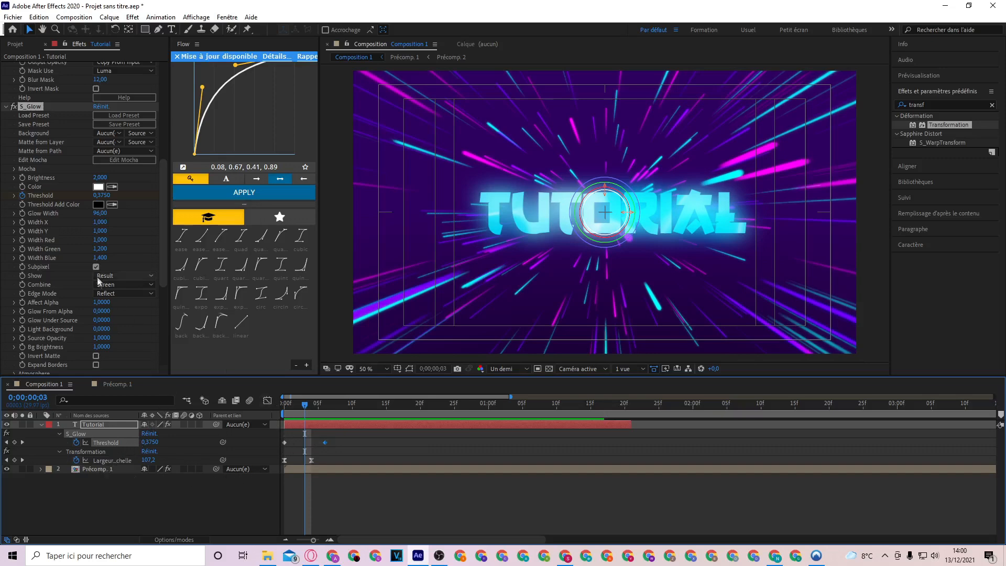
{"action": "left_click", "coordinate": [14, 459]}
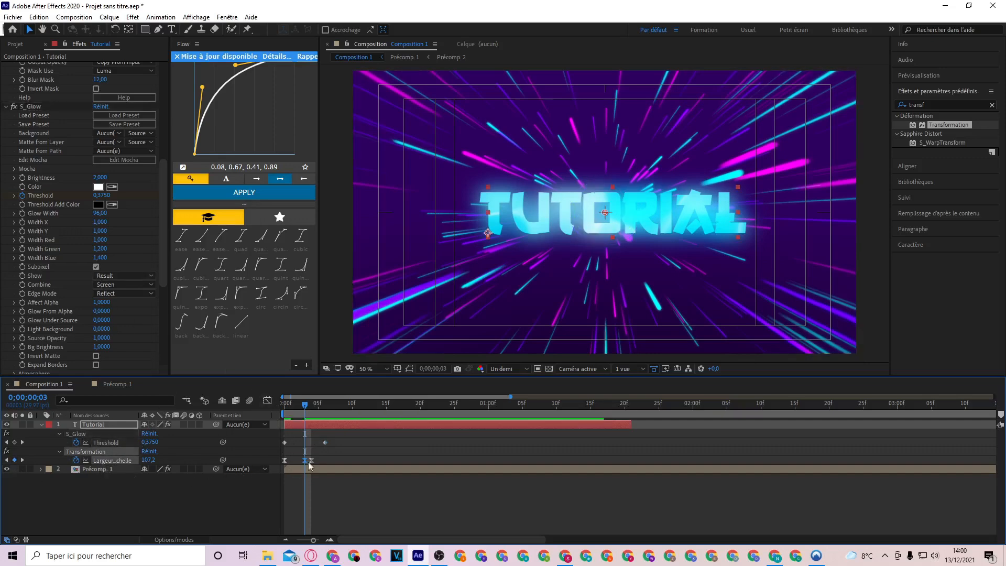
{"action": "left_click_drag", "start_coordinate": [311, 461], "coordinate": [454, 460]}
- Play back the title's stretch animation from the first frame and again from the frame 0;00;00;03 keyframe
{"action": "left_click_drag", "start_coordinate": [306, 405], "coordinate": [284, 404]}
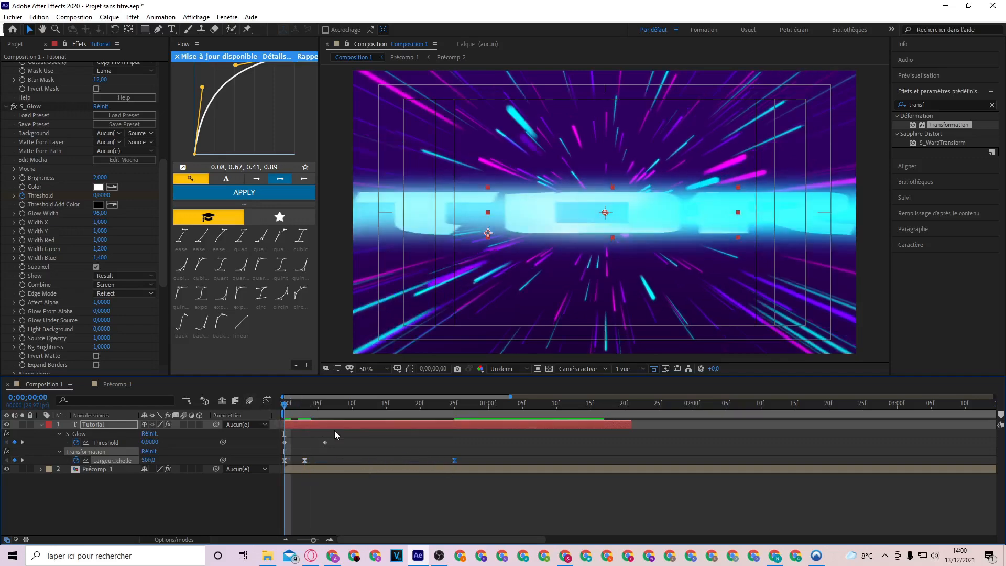
{"action": "key", "text": "space"}
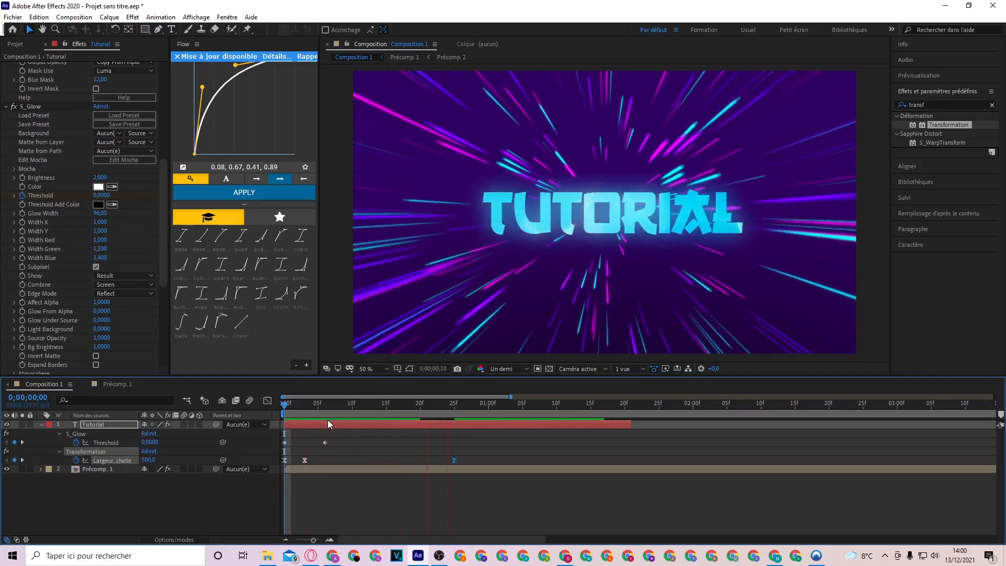
{"action": "key", "text": "space"}
{"action": "left_click", "coordinate": [305, 405]}
{"action": "key", "text": "space"}
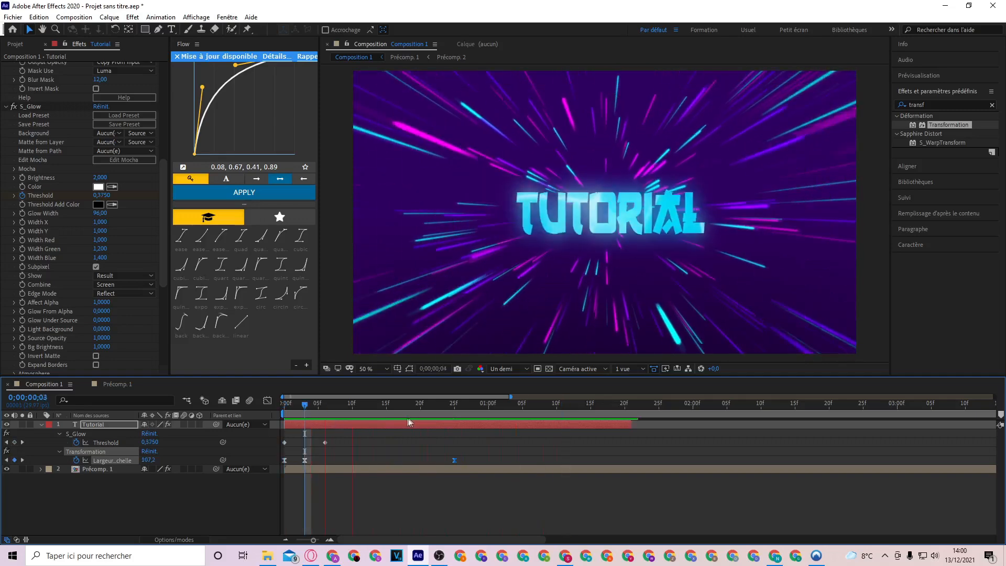
{"action": "key", "text": "space"}
{"action": "left_click_drag", "start_coordinate": [406, 408], "coordinate": [307, 415]}
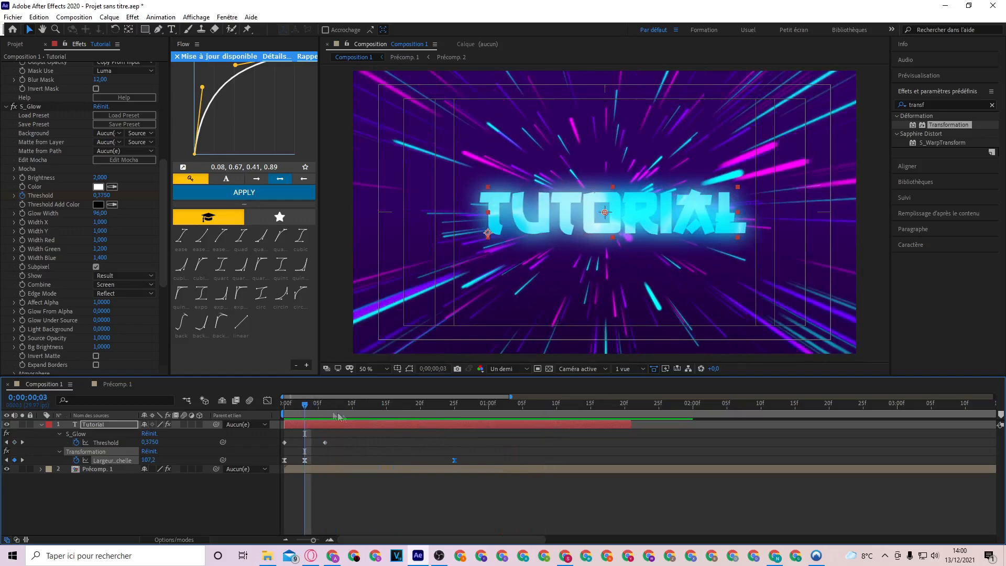
{"action": "key", "text": "space"}
- Try the last scale width keyframe at frame 0;00;00;12 and at about 0;00;01;09, playing back the title
{"action": "left_click_drag", "start_coordinate": [425, 406], "coordinate": [366, 412]}
{"action": "left_click_drag", "start_coordinate": [454, 460], "coordinate": [367, 462]}
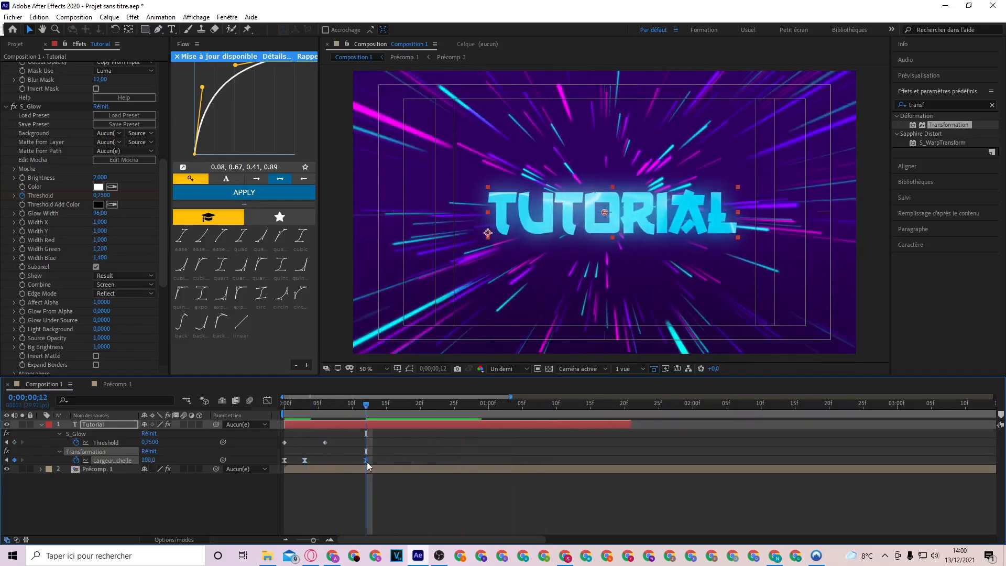
{"action": "key", "text": "space"}
{"action": "left_click_drag", "start_coordinate": [366, 460], "coordinate": [549, 460]}
{"action": "left_click", "coordinate": [300, 418]}
{"action": "key", "text": "space"}
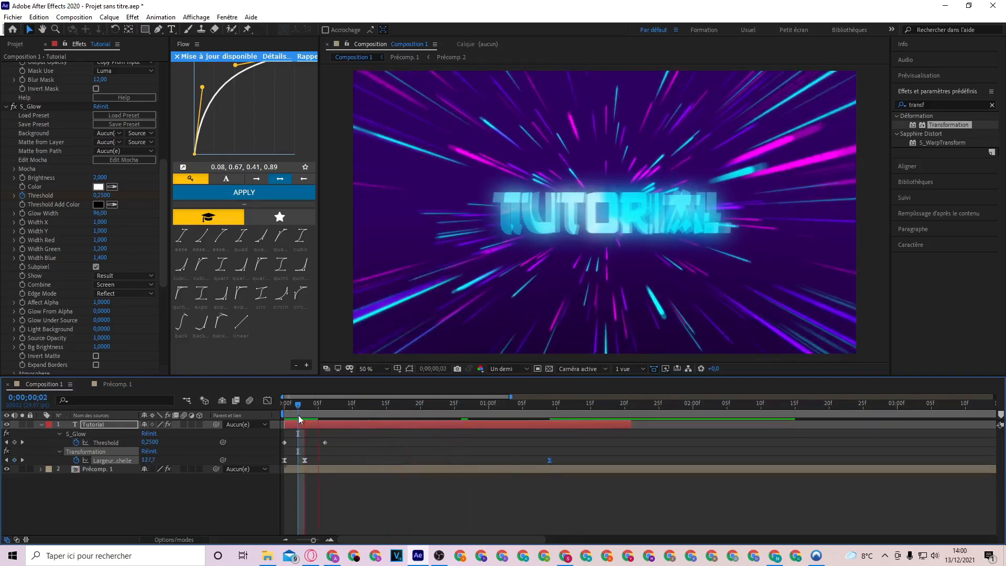
- Move the last scale width keyframe to frame 0;00;00;06 and trim the end of the "Tutorial" layer to about 0;00;00;22
{"action": "left_click_drag", "start_coordinate": [550, 460], "coordinate": [325, 460]}
{"action": "key", "text": "space"}
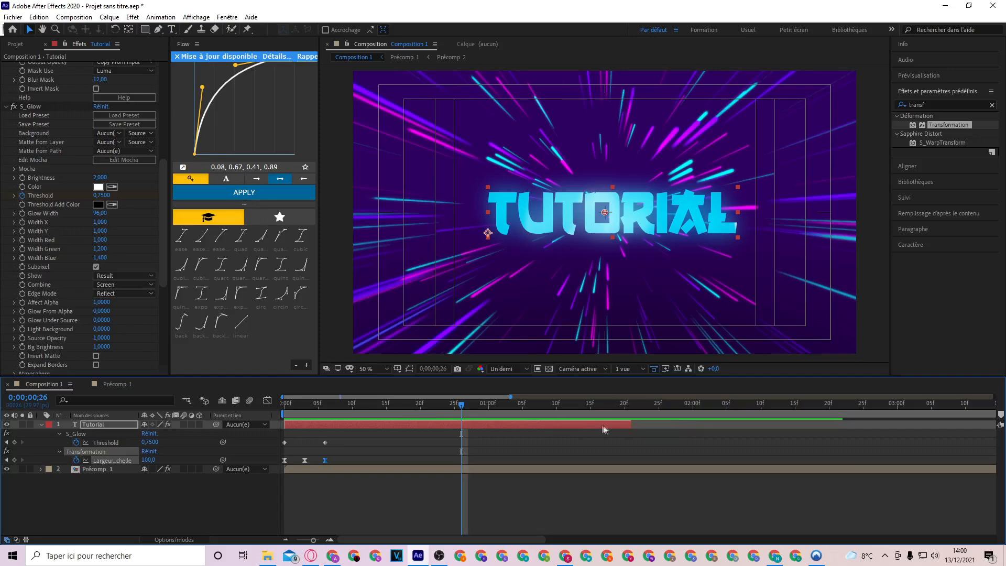
{"action": "left_click_drag", "start_coordinate": [629, 428], "coordinate": [443, 424]}
{"action": "left_click", "coordinate": [283, 405]}
{"action": "key", "text": "space"}
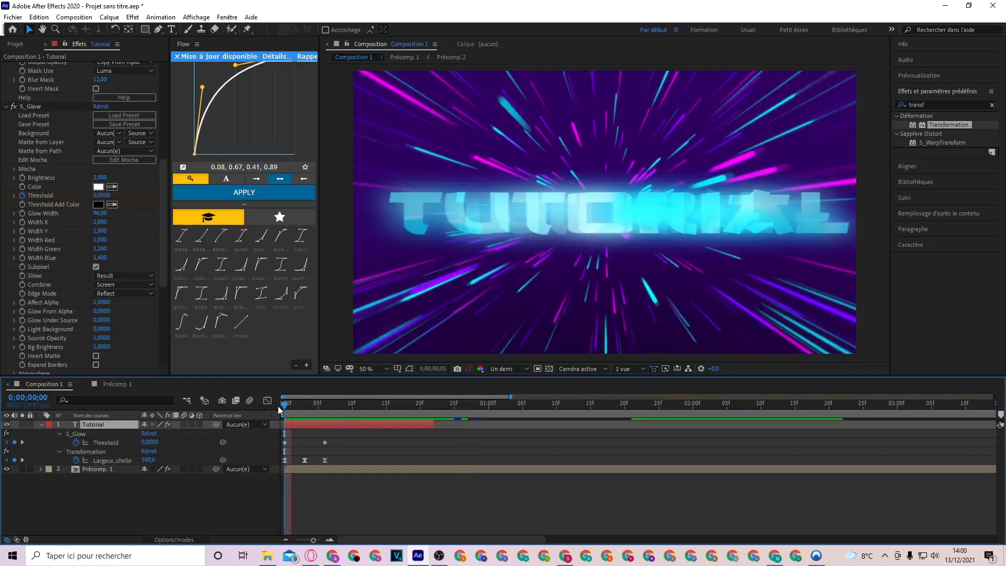
{"action": "key", "text": "space"}
{"action": "left_click", "coordinate": [335, 430]}
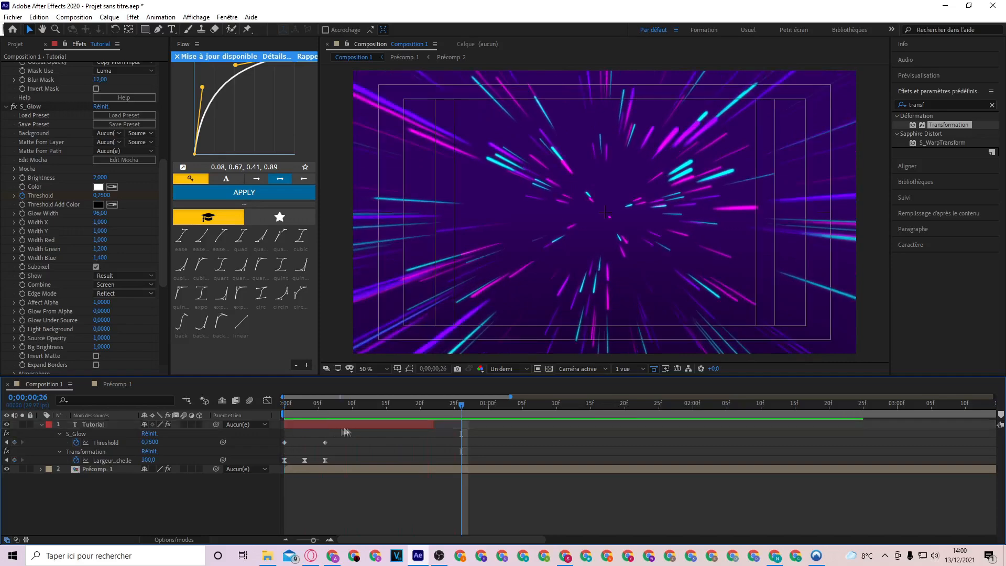
- Duplicate the "Tutorial" layer, shift the copy to start at about frame 0;00;00;23, and change its text to "ANIMEDIA"
{"action": "left_click", "coordinate": [350, 425]}
{"action": "key", "text": "ctrl+d"}
{"action": "left_click_drag", "start_coordinate": [393, 429], "coordinate": [490, 424]}
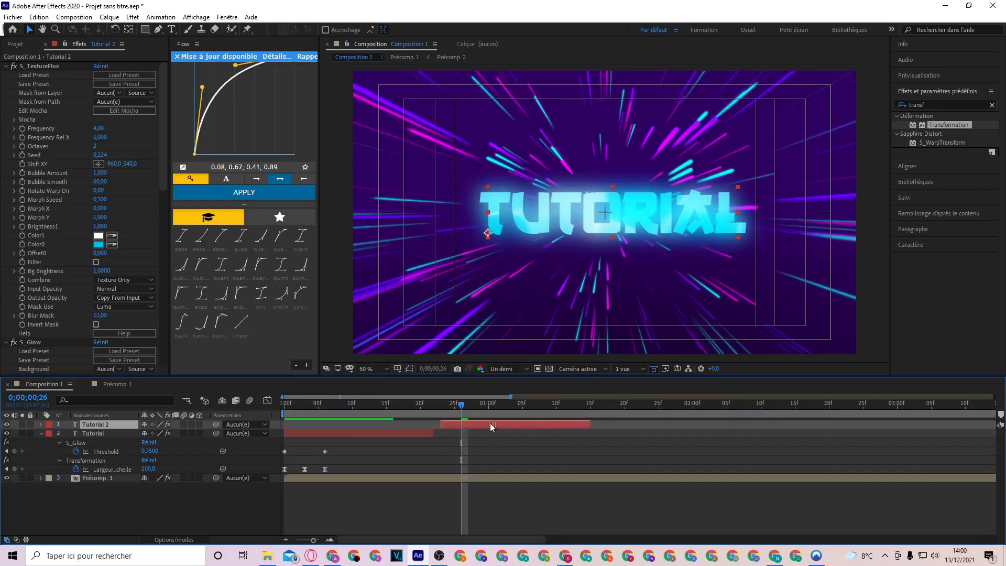
{"action": "double_click", "coordinate": [482, 423]}
{"action": "type", "text": "ANIMEDIA"}
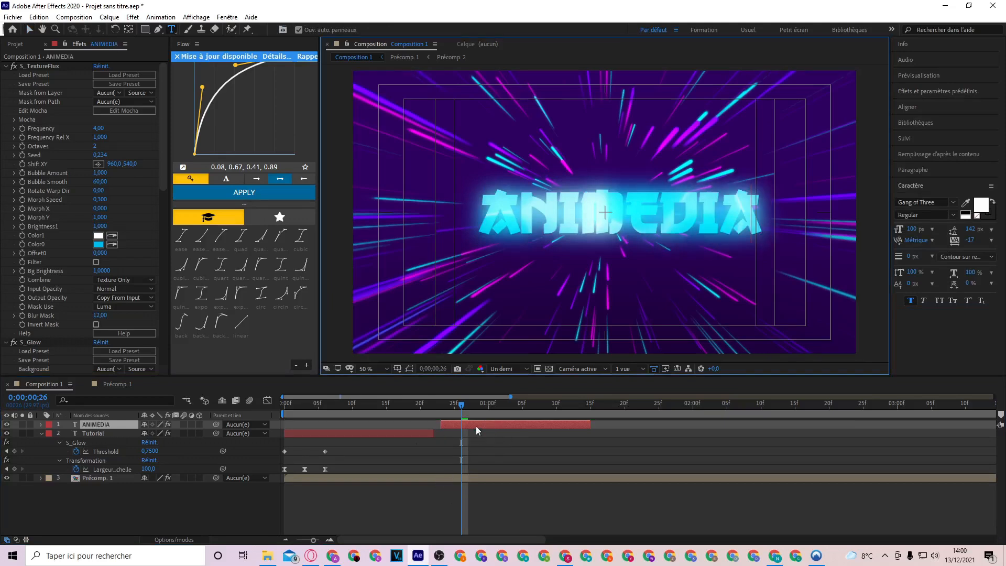
- Set Color0 of the S_TextureFlux effect on the "ANIMEDIA" text to magenta E700EF
{"action": "left_click", "coordinate": [98, 244]}
{"action": "left_click_drag", "start_coordinate": [591, 350], "coordinate": [613, 343]}
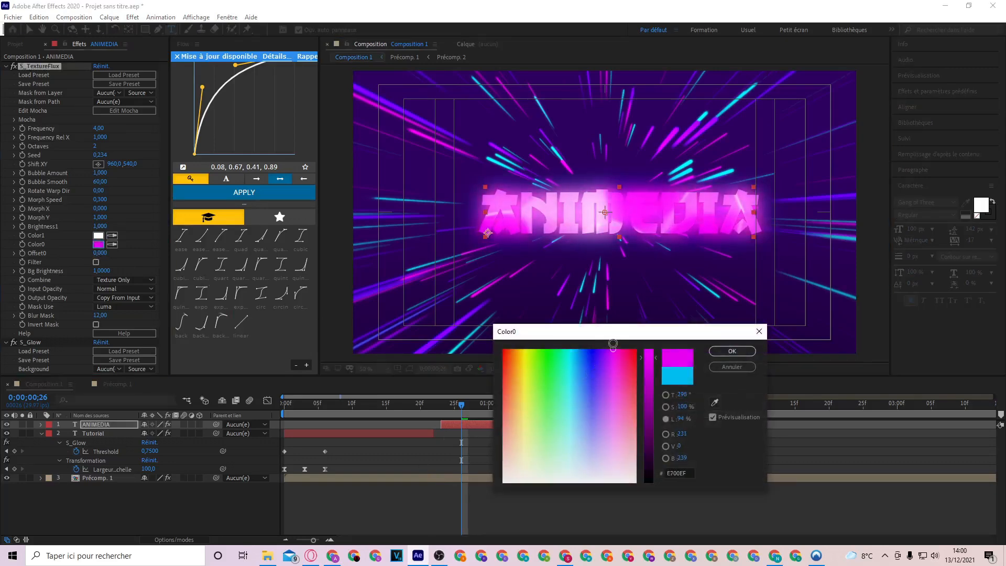
{"action": "left_click", "coordinate": [721, 351]}
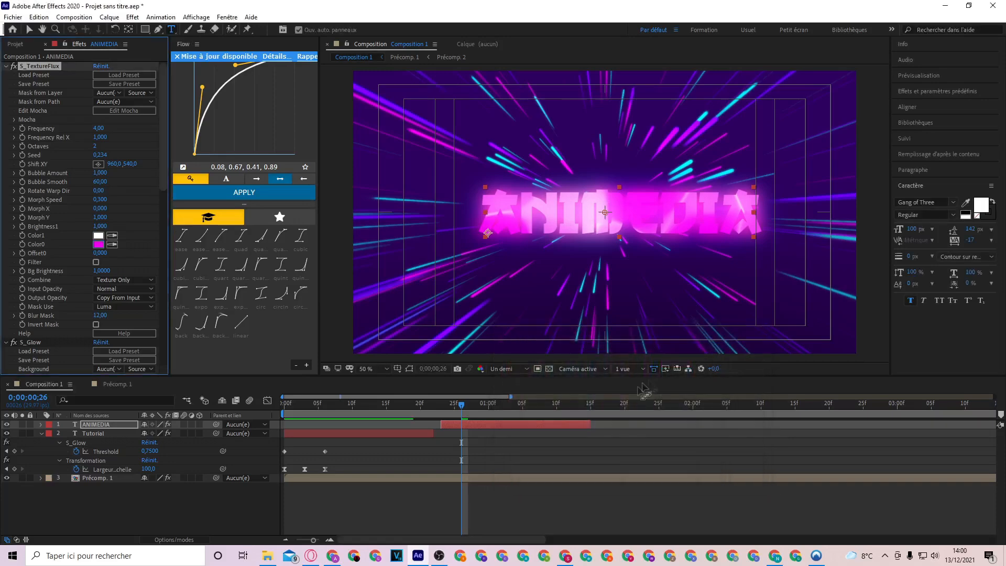
- Reveal the "ANIMEDIA" layer's keyframes and set its S_Glow Threshold at frame 0;00;00;29 to 1.05
{"action": "key", "text": "u"}
{"action": "left_click", "coordinate": [508, 408]}
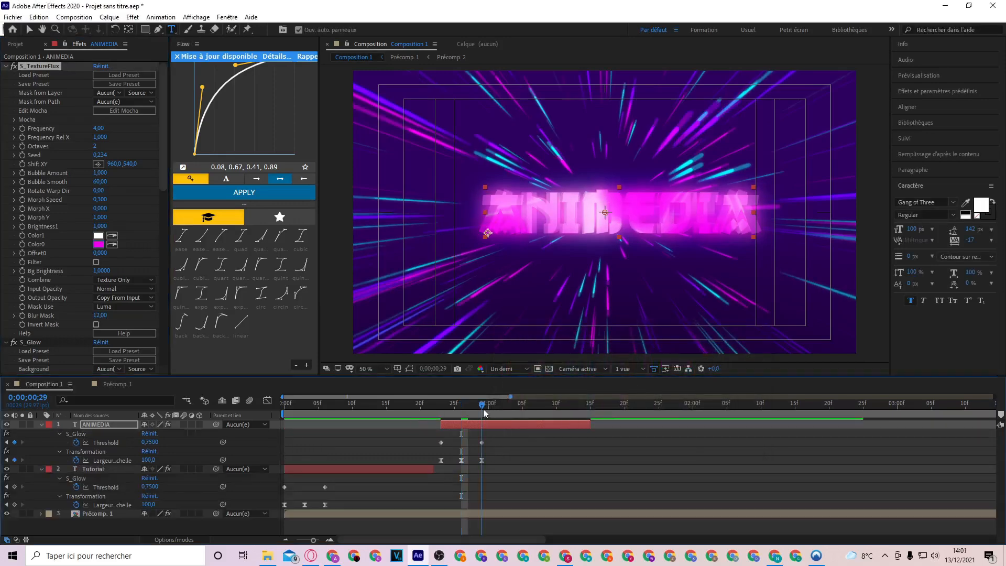
{"action": "left_click_drag", "start_coordinate": [497, 409], "coordinate": [482, 407]}
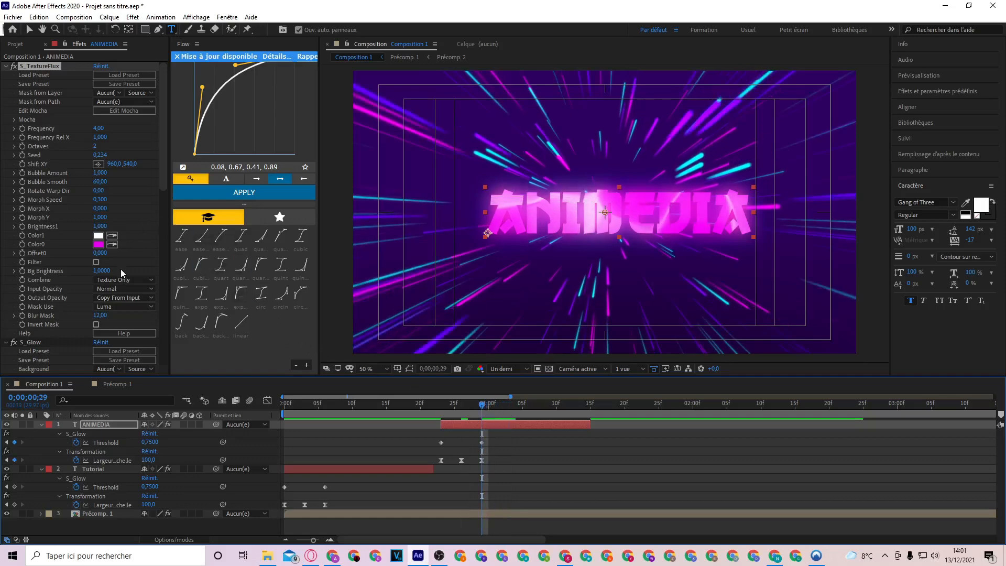
{"action": "scroll", "coordinate": [121, 235], "scroll_direction": "down", "scroll_amount": 6}
{"action": "left_click_drag", "start_coordinate": [102, 243], "coordinate": [123, 245]}
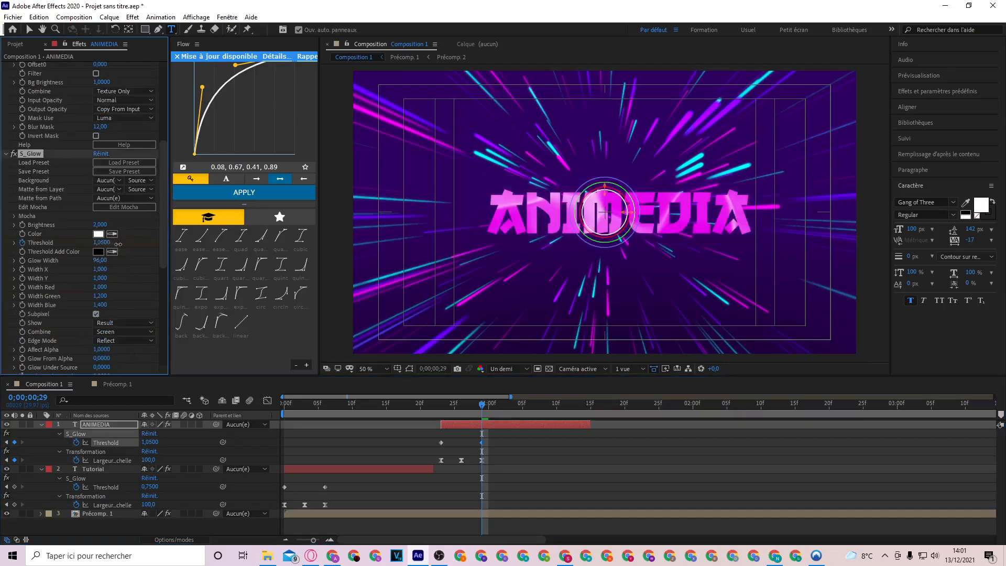
- Set the S_Glow Threshold keyframe at frame 0;00;00;23 on "ANIMEDIA" to 0.95 and play back the titles
{"action": "left_click", "coordinate": [442, 405]}
{"action": "key", "text": "space"}
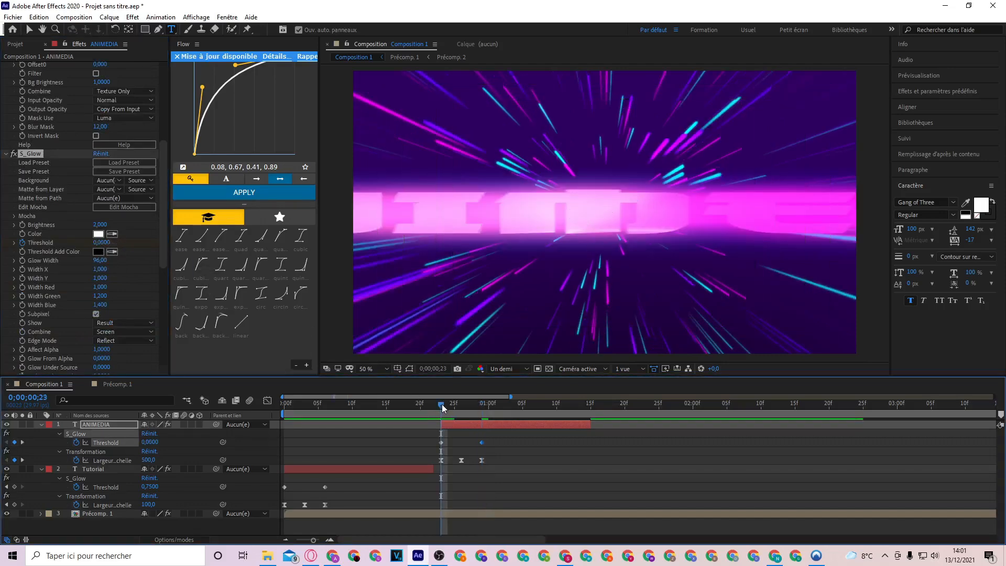
{"action": "mouse_move", "coordinate": [441, 406]}
{"action": "left_mouse_down"}
{"action": "mouse_move", "coordinate": [454, 406]}
{"action": "mouse_move", "coordinate": [442, 407]}
{"action": "left_mouse_up"}
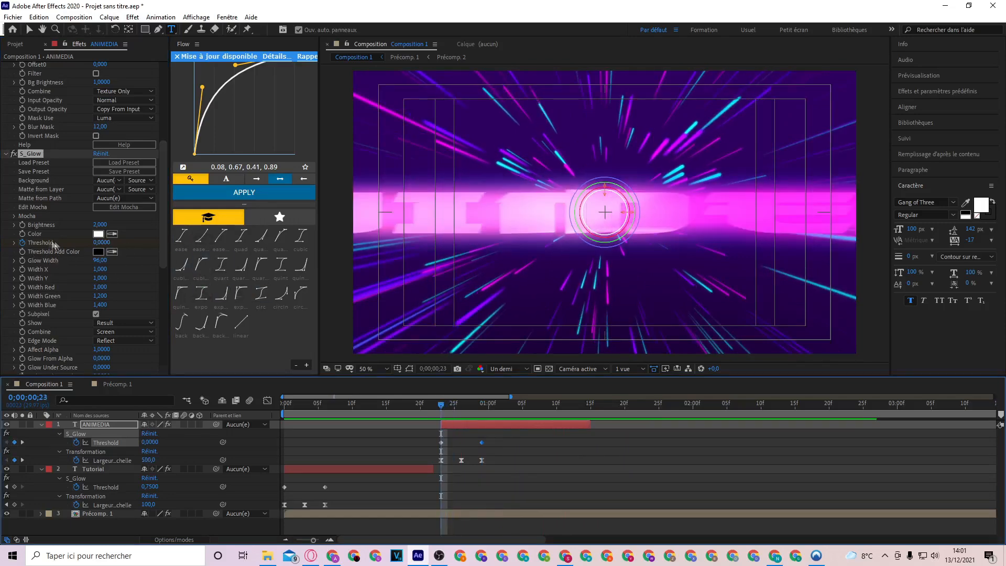
{"action": "left_click", "coordinate": [444, 448]}
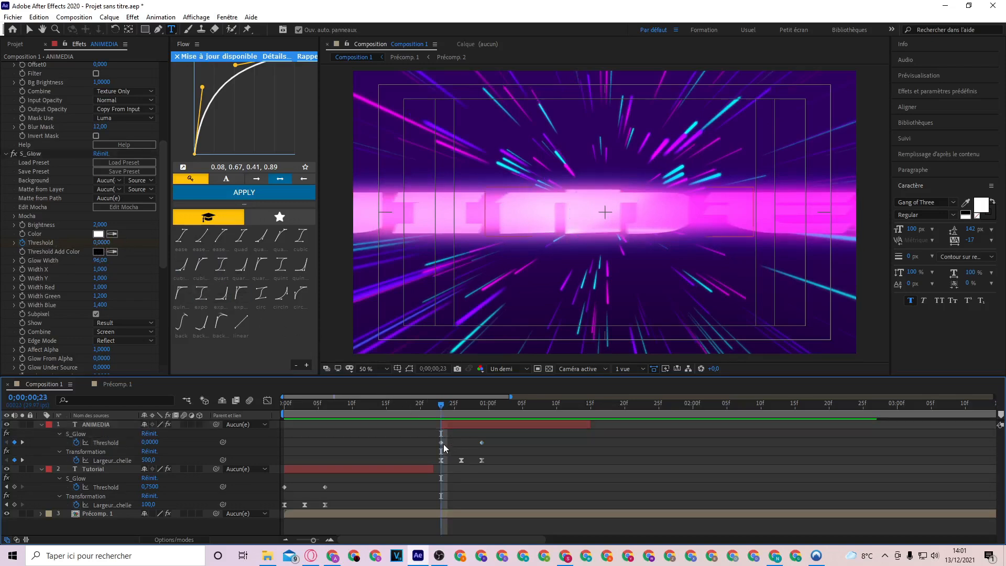
{"action": "left_click_drag", "start_coordinate": [101, 242], "coordinate": [150, 249]}
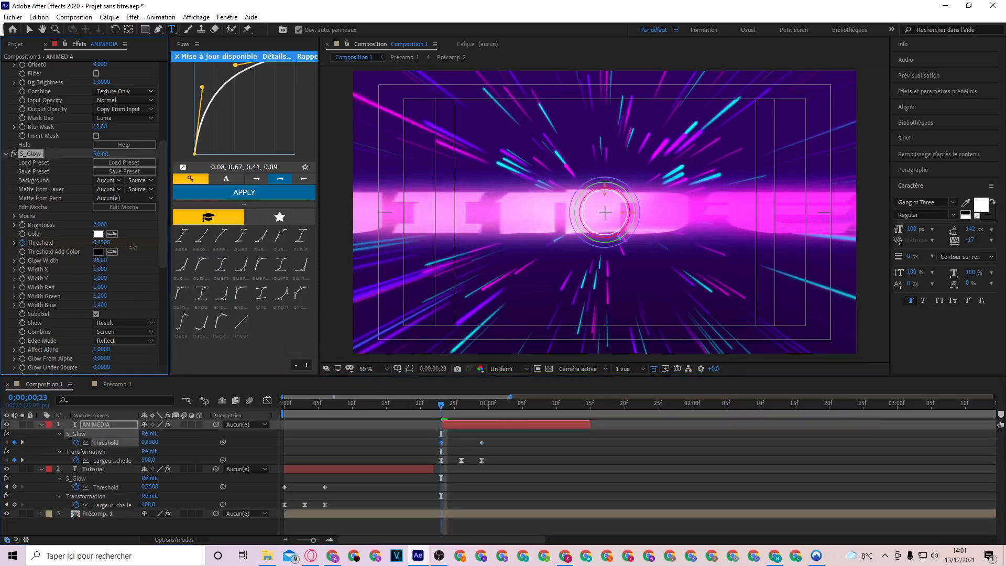
{"action": "key", "text": "space"}
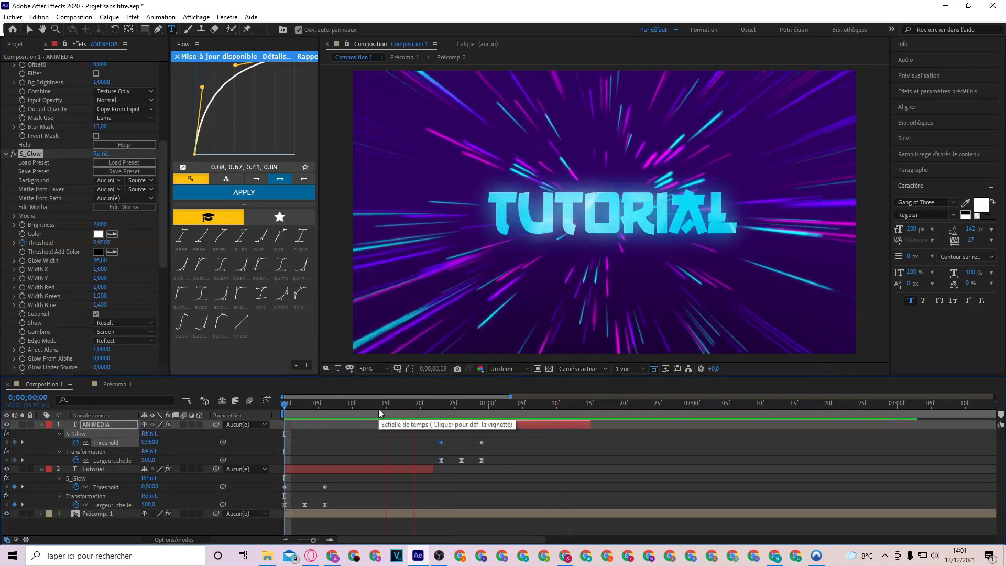
{"action": "key", "text": "space"}
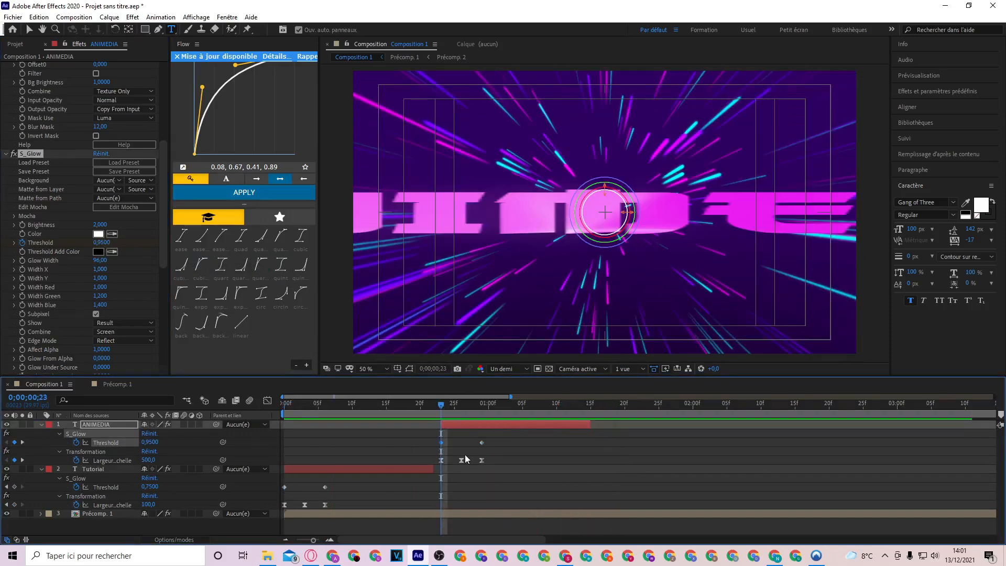
- Move the middle scale width keyframe of "ANIMEDIA" to frame 0;00;00;28 and check the entrance frame by frame and in playback
{"action": "left_click_drag", "start_coordinate": [461, 461], "coordinate": [474, 461]}
{"action": "key", "text": "space"}
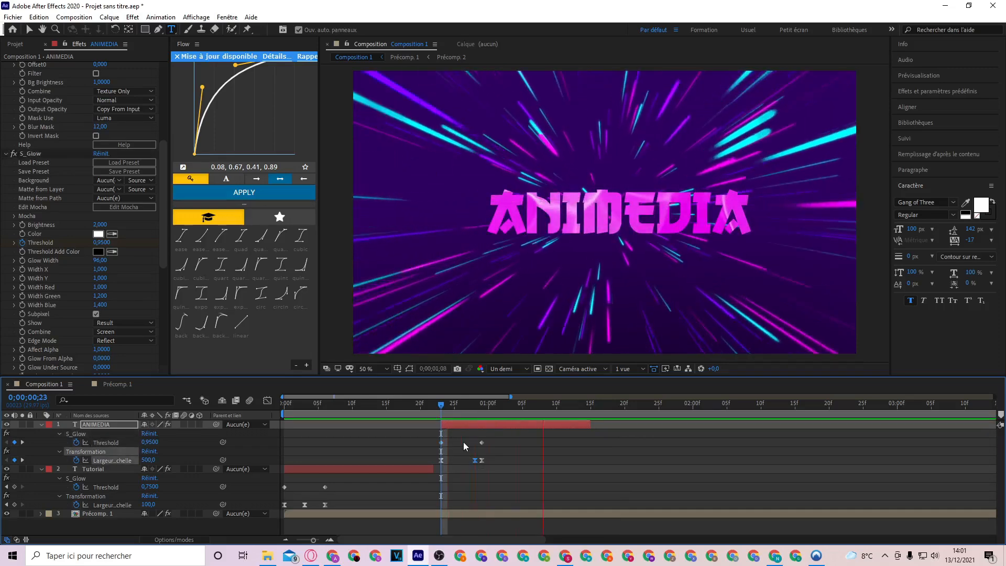
{"action": "key", "text": "space"}
{"action": "key", "text": "Page_Down"}
{"action": "key", "text": "Page_Down"}
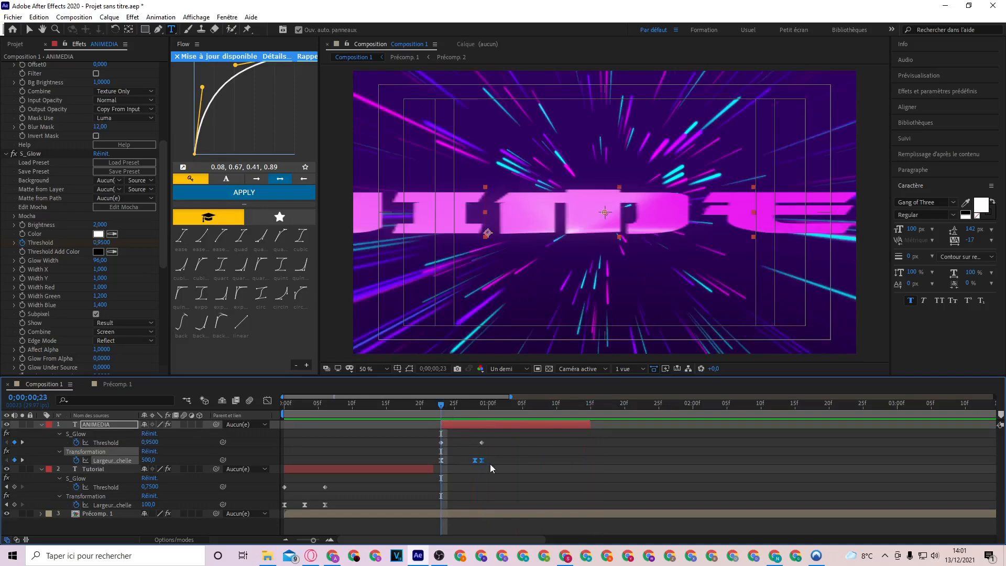
{"action": "key", "text": "Page_Down"}
{"action": "key", "text": "Page_Down"}
{"action": "key", "text": "Page_Down"}
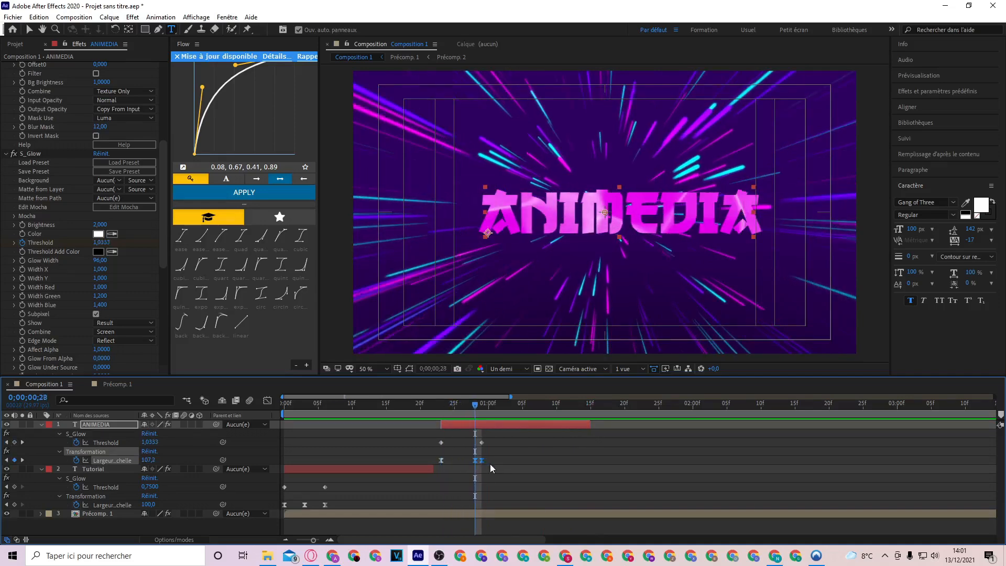
{"action": "key", "text": "space"}
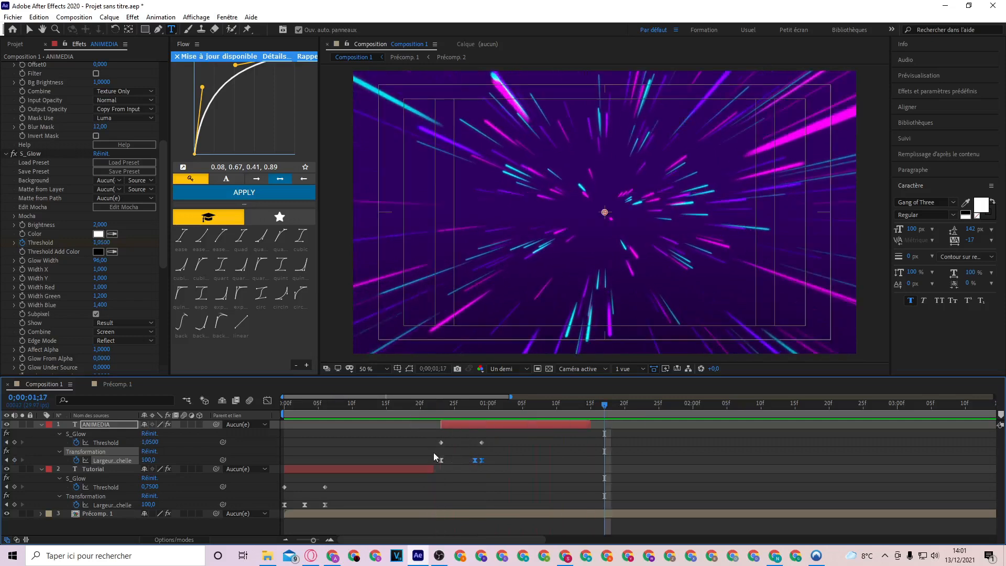
- Reshape the "ANIMEDIA" scale width curve between frames 0;00;00;23 and 0;00;00;28 into a fast drop with a smooth ease-out, and preview it
{"action": "left_click_drag", "start_coordinate": [459, 459], "coordinate": [477, 466]}
{"action": "left_click", "coordinate": [267, 400]}
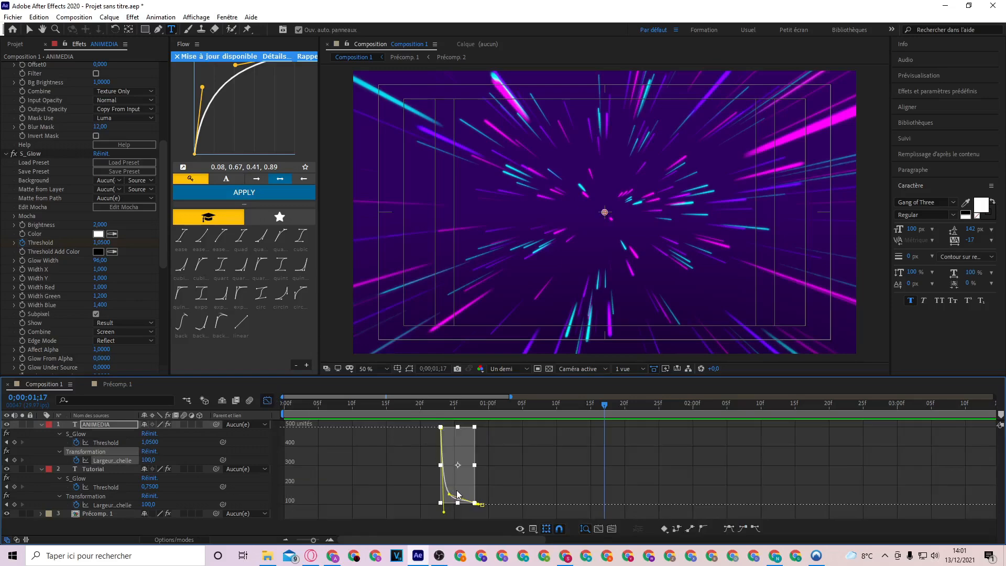
{"action": "key", "text": "equal"}
{"action": "left_click_drag", "start_coordinate": [437, 539], "coordinate": [395, 540]}
{"action": "left_click_drag", "start_coordinate": [542, 494], "coordinate": [561, 508]}
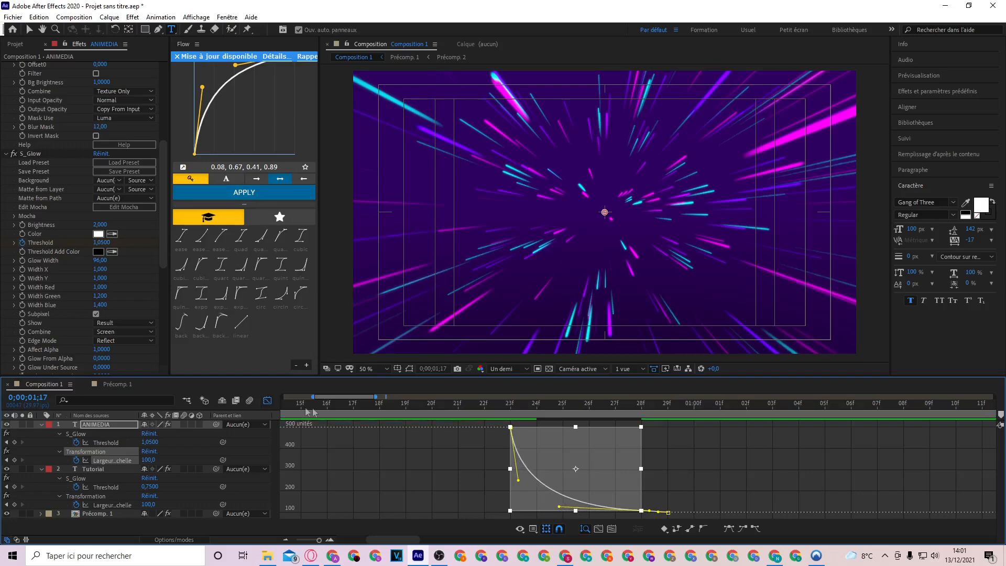
{"action": "left_click", "coordinate": [267, 400]}
{"action": "left_click", "coordinate": [506, 407]}
{"action": "key", "text": "space"}
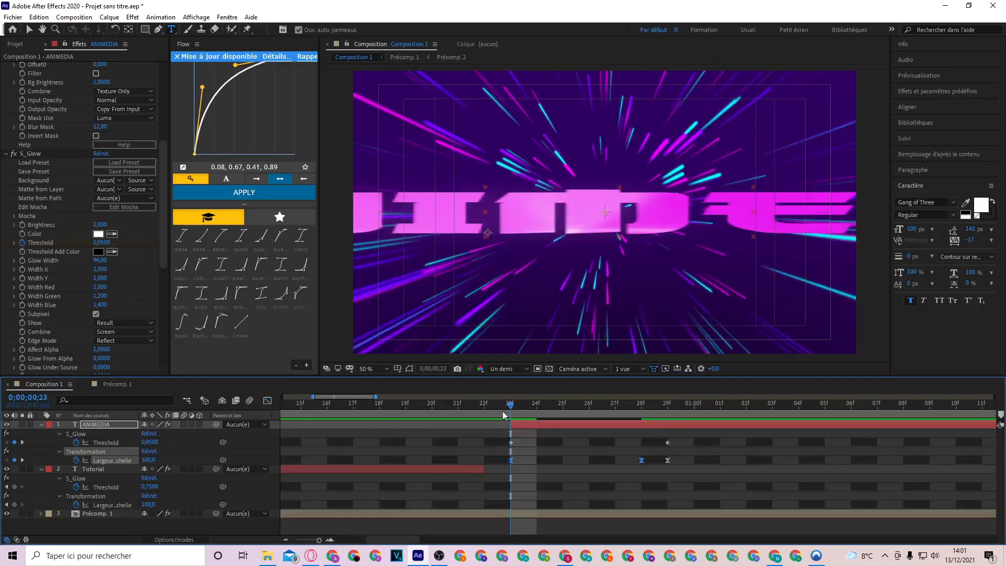
{"action": "key", "text": "space"}
- Play back both titles from the start of the composition and scrub through the transition from "Tutorial" to "ANIMEDIA"
{"action": "left_click", "coordinate": [287, 539]}
{"action": "left_click", "coordinate": [286, 539]}
{"action": "left_click", "coordinate": [285, 539]}
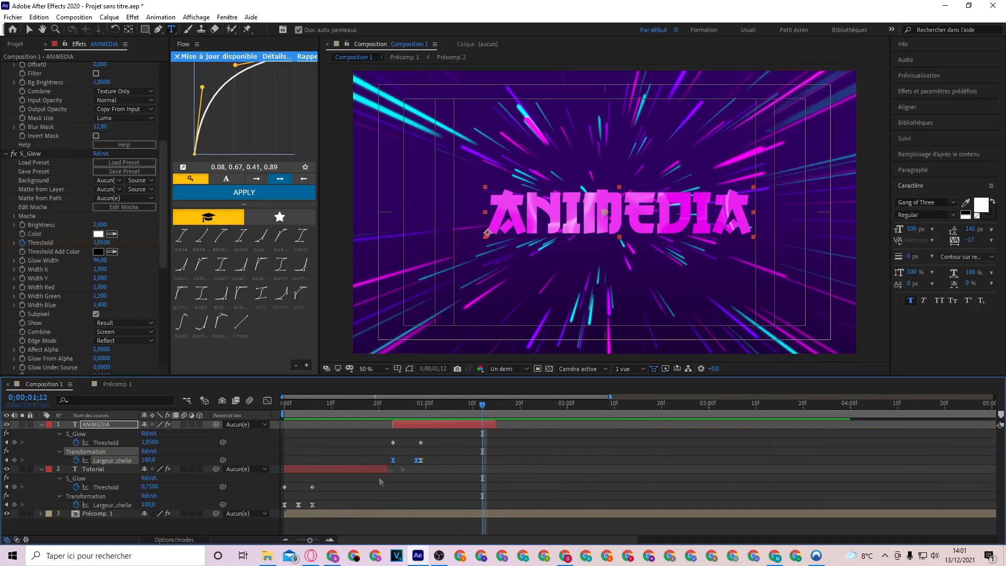
{"action": "key", "text": "Home"}
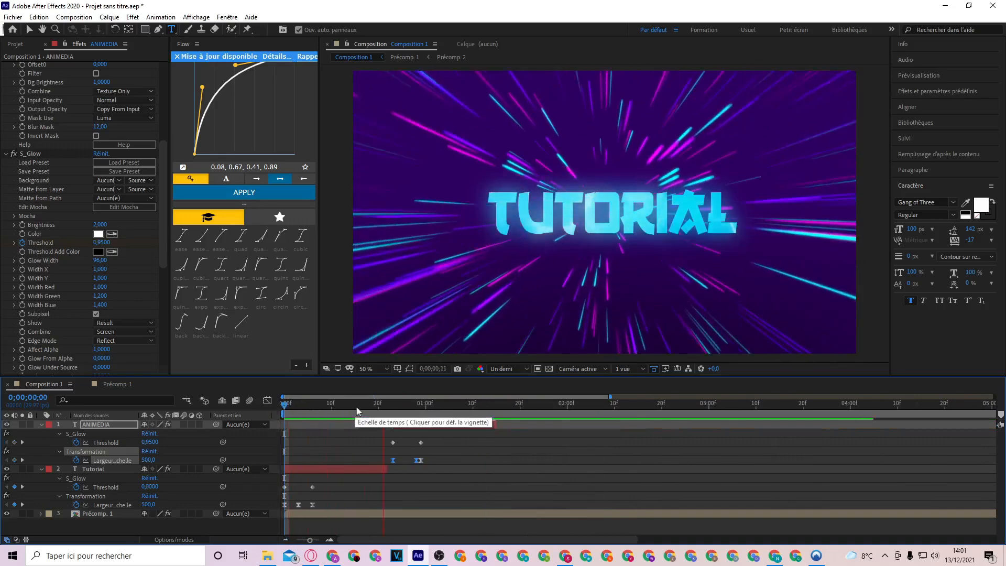
{"action": "key", "text": "space"}
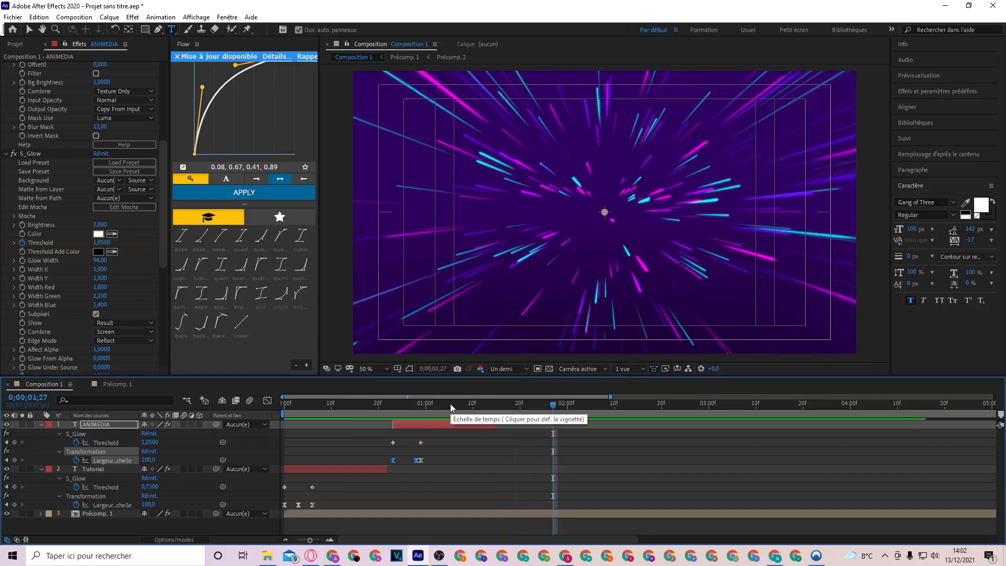
{"action": "left_click_drag", "start_coordinate": [451, 403], "coordinate": [407, 404]}
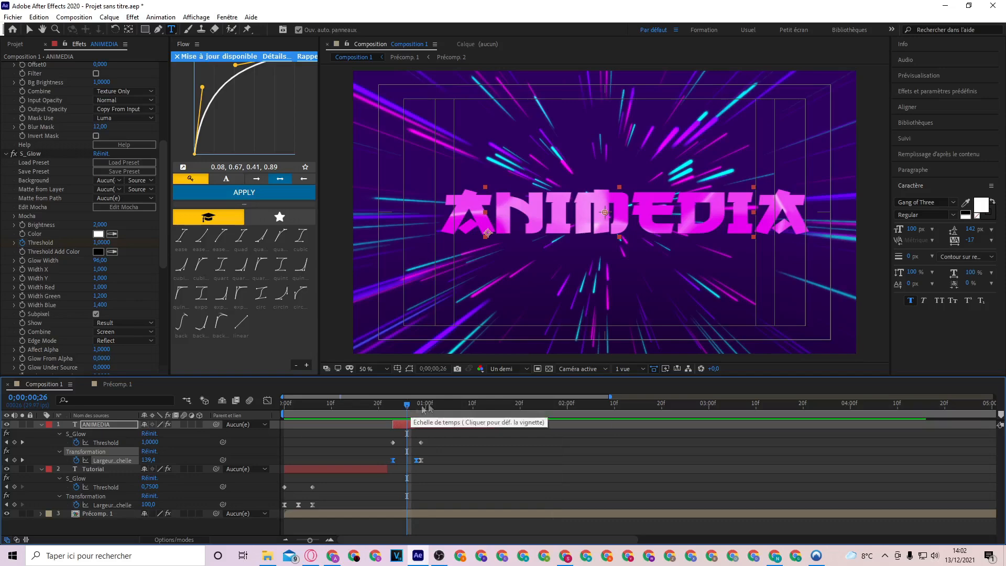
{"action": "left_click_drag", "start_coordinate": [403, 407], "coordinate": [289, 405]}
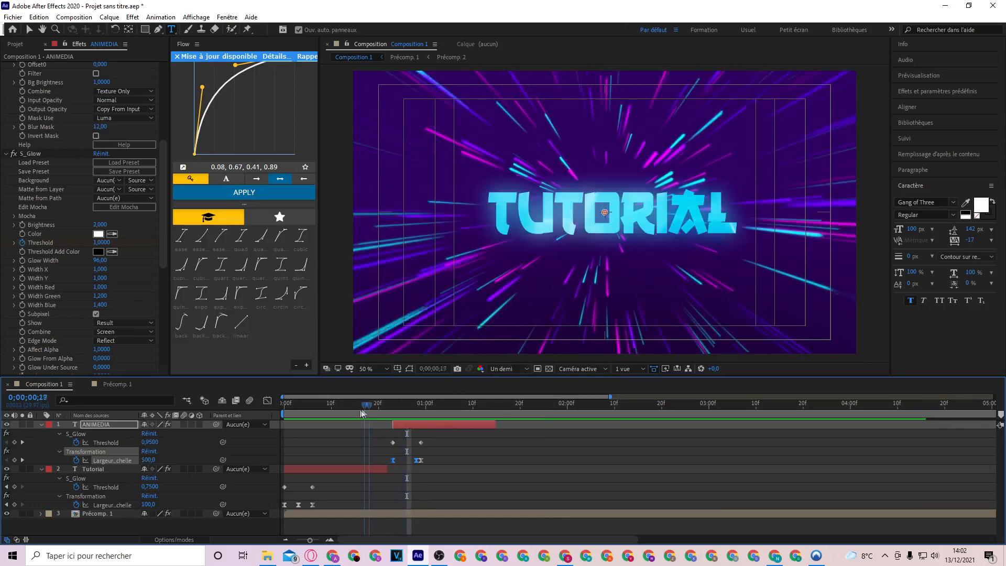